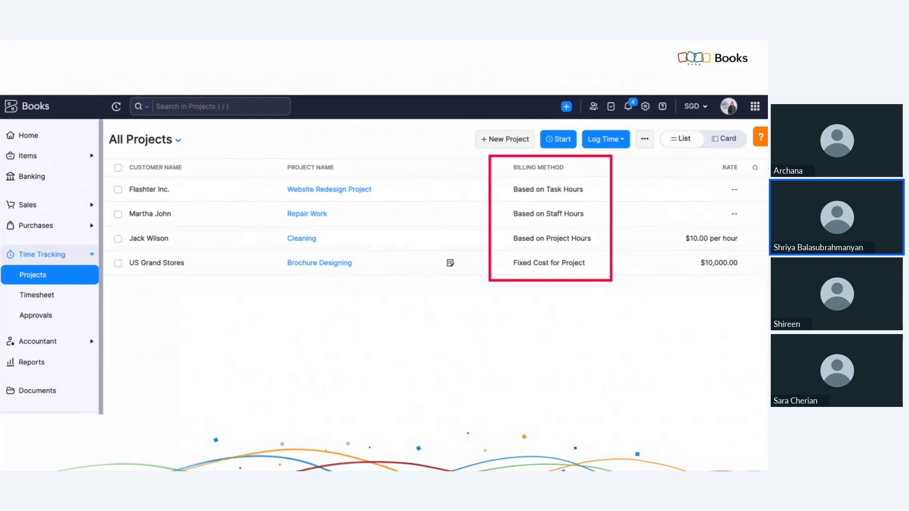
# Step: Examine the Budget section of the New Project form and add a budget for project hours to show the Hours Budget Type field
pyautogui.click(737, 377)
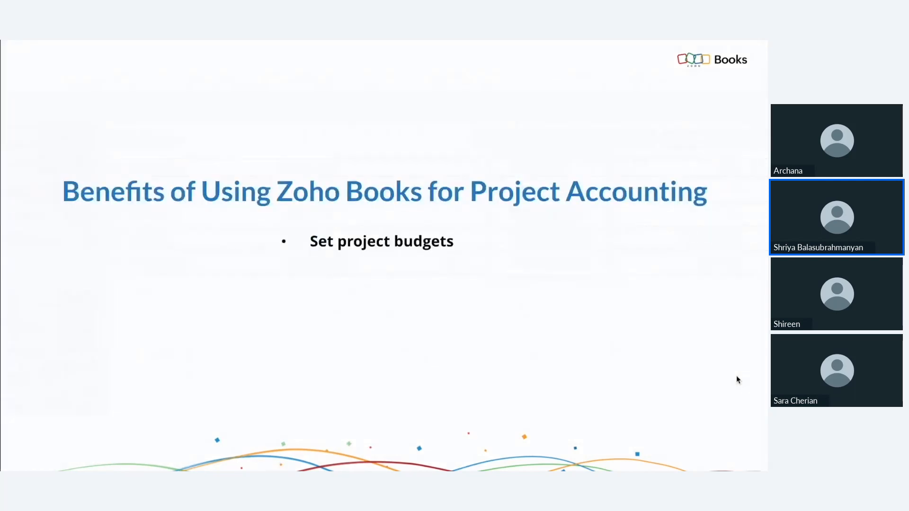
pyautogui.hotkey('ctrl', 'Left')
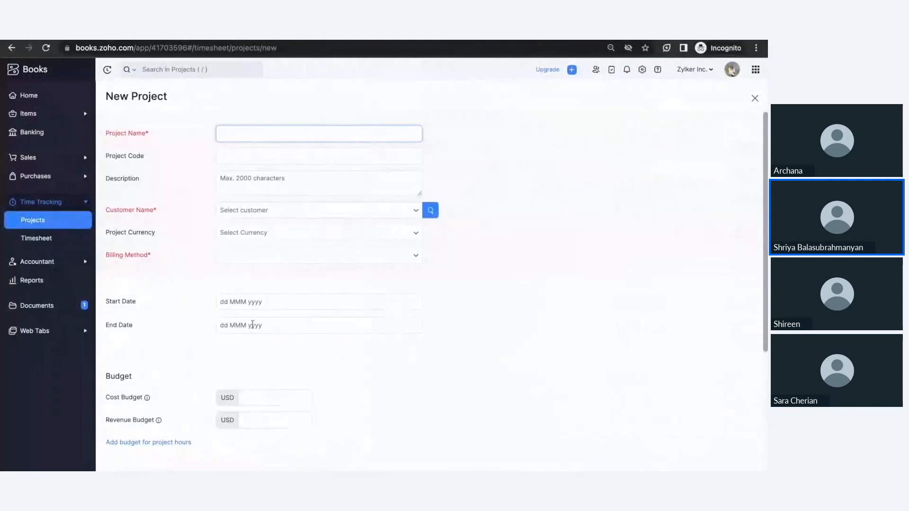
pyautogui.scroll(-3, 176, 298)
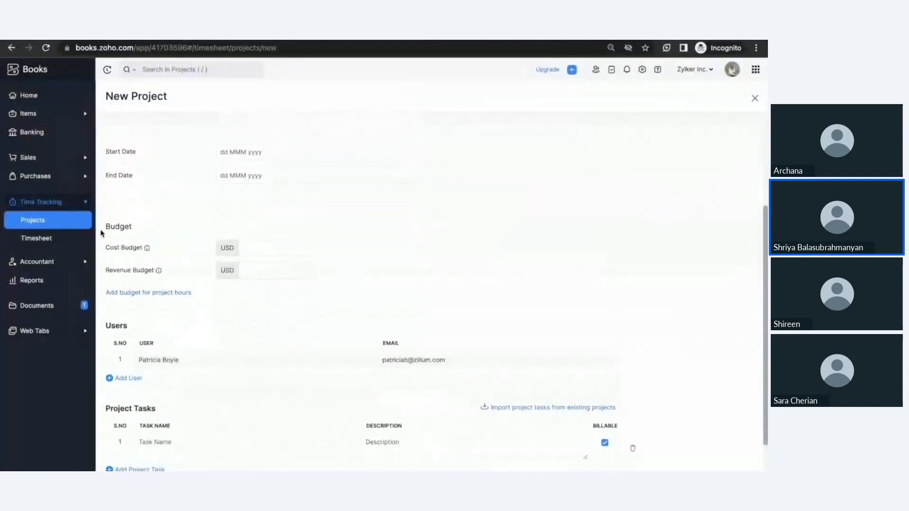
pyautogui.moveTo(103, 232); pyautogui.dragTo(145, 233)
pyautogui.click(159, 293)
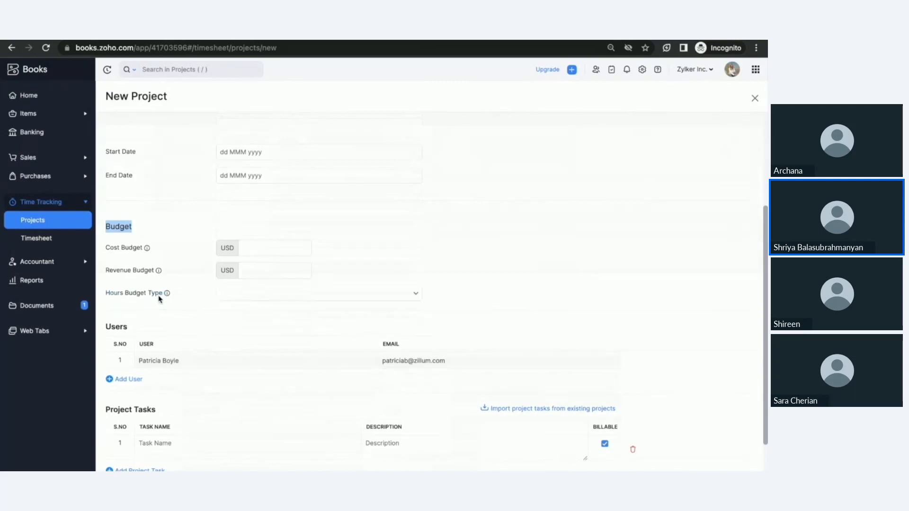
pyautogui.click(225, 294)
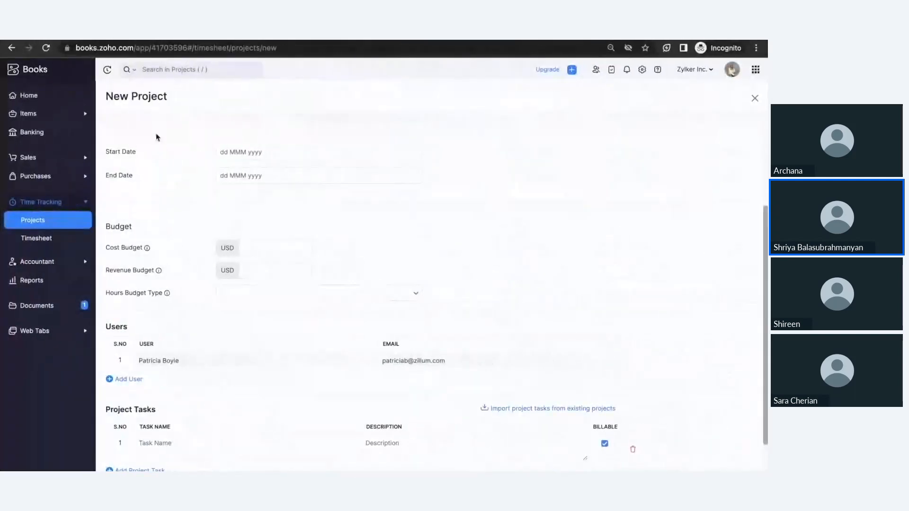
# Step: Open the Project user role for editing, view the additional Projects permissions under Timesheets, and save the role
pyautogui.click(642, 69)
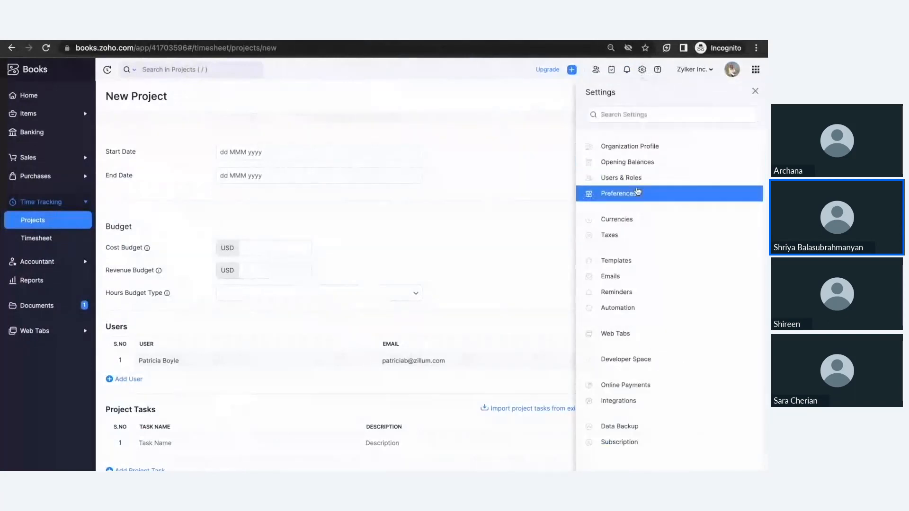
pyautogui.click(634, 191)
pyautogui.click(40, 172)
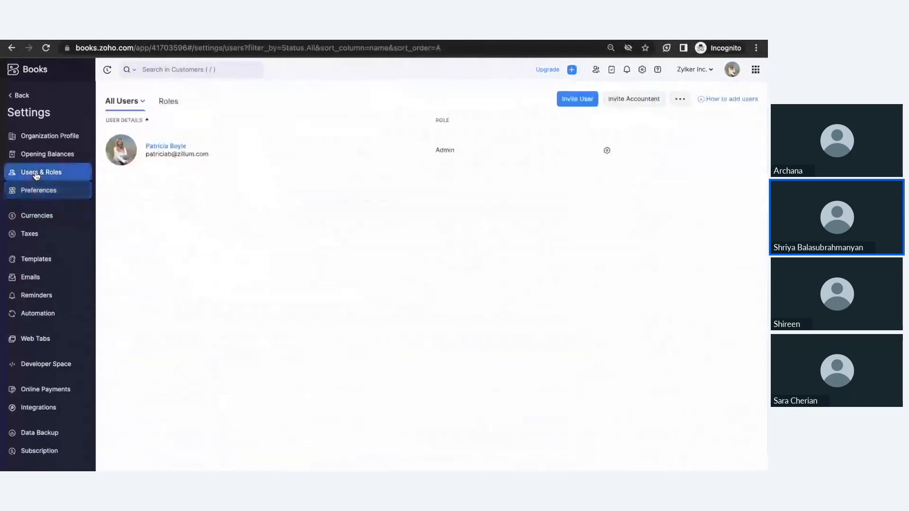
pyautogui.click(176, 100)
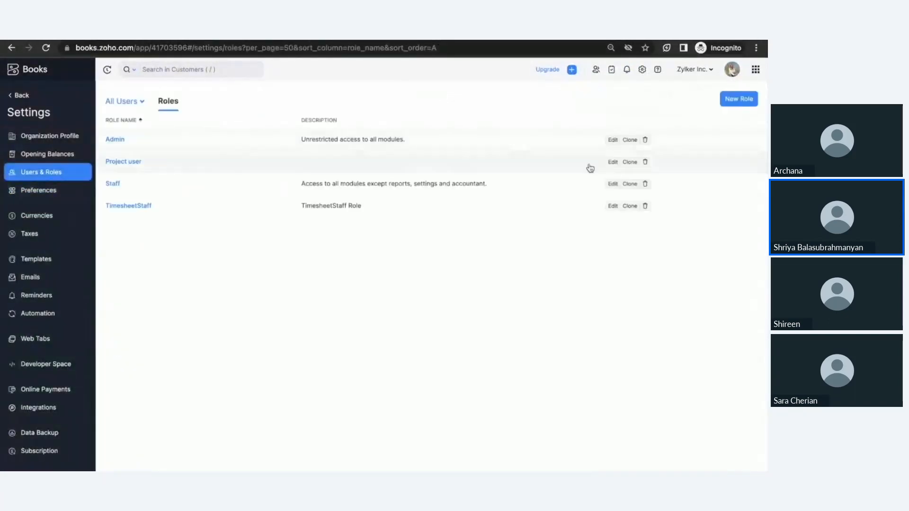
pyautogui.click(613, 164)
pyautogui.scroll(-10, 472, 351)
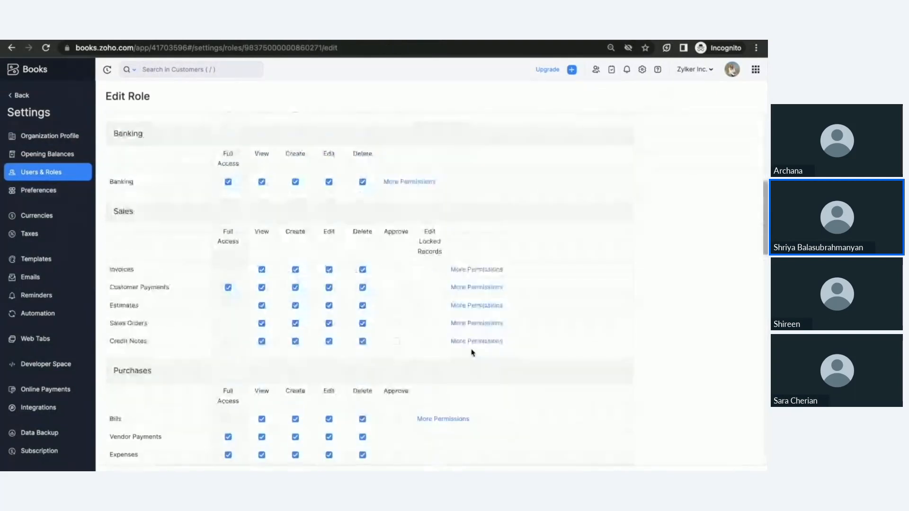
pyautogui.scroll(-6, 472, 352)
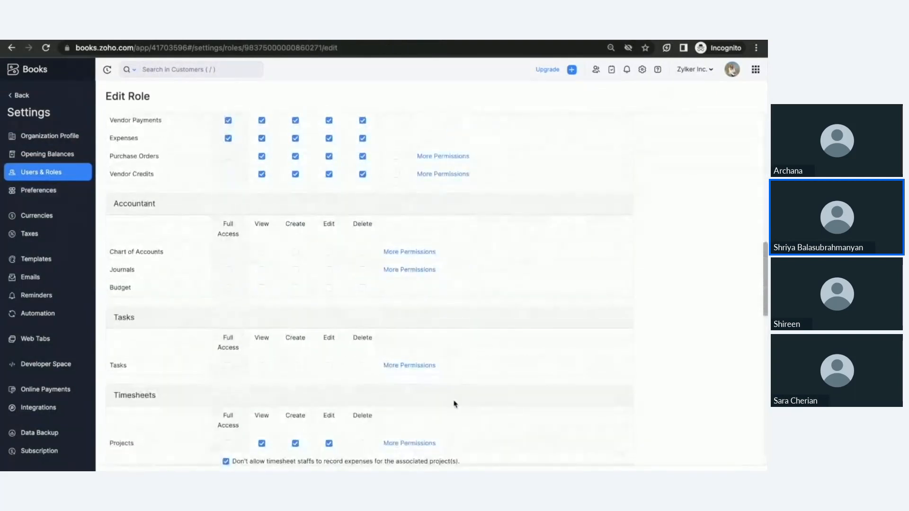
pyautogui.scroll(-1, 454, 402)
pyautogui.click(428, 391)
pyautogui.click(432, 425)
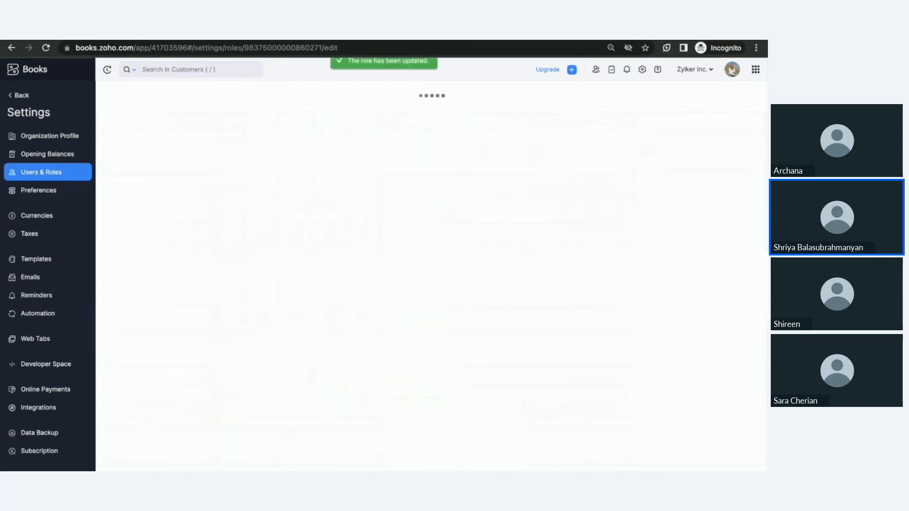
# Step: Return to the New Project form and look through its fields down to the users and project tasks
pyautogui.hotkey('alt', 'Tab')
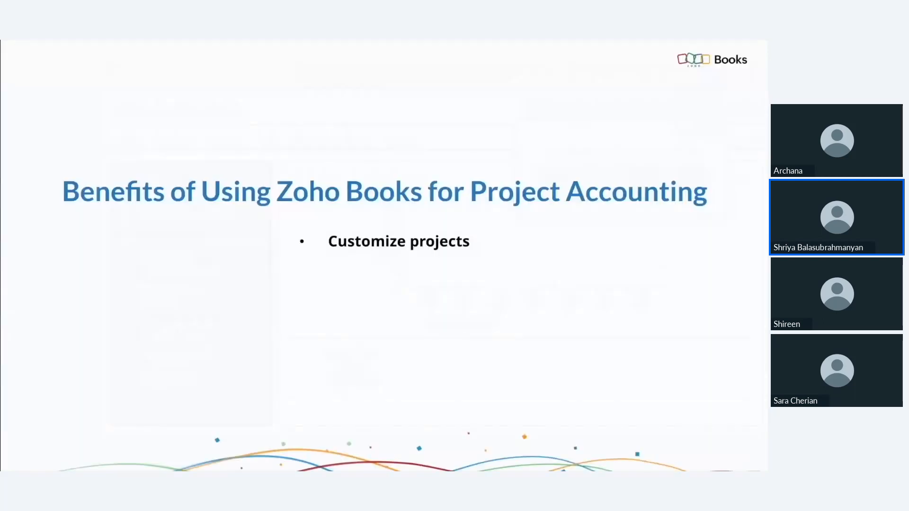
pyautogui.hotkey('ctrl', 'Right')
pyautogui.click(20, 102)
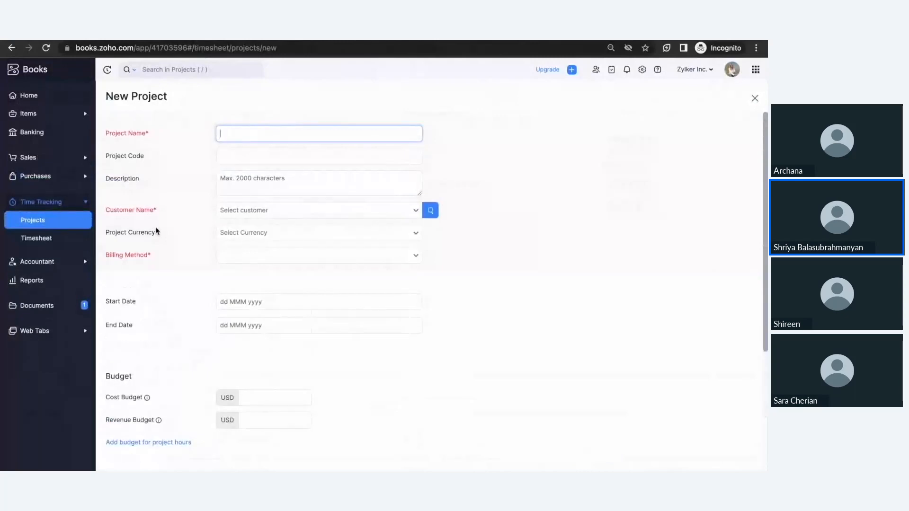
pyautogui.scroll(-3, 157, 231)
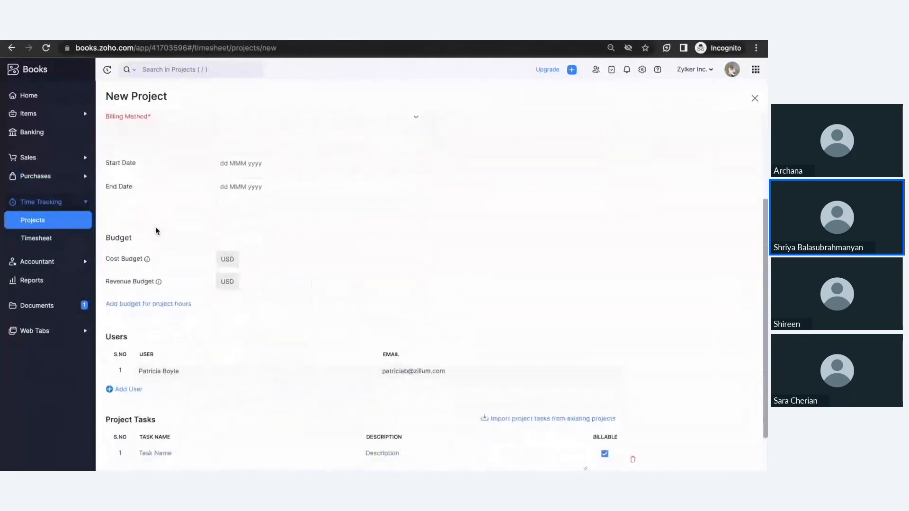
pyautogui.scroll(-2, 156, 231)
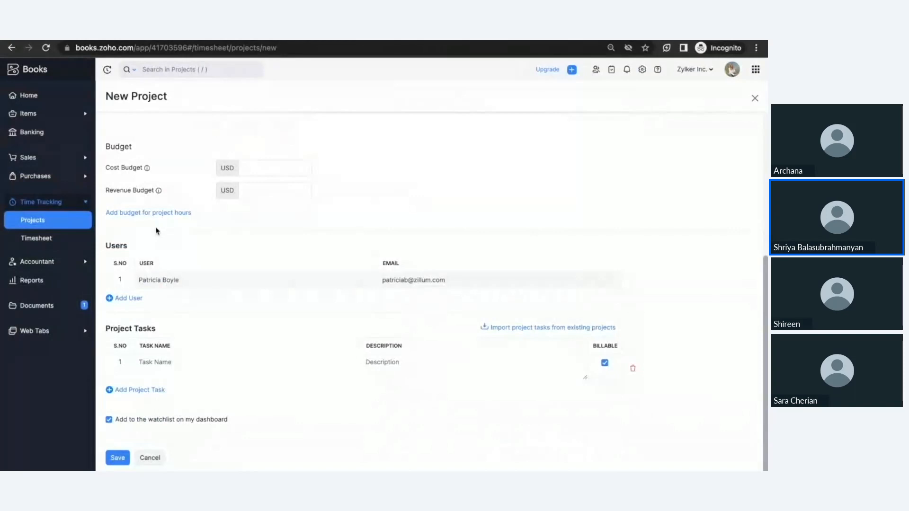
# Step: Open the Projects preferences in the settings to view the field customization list
pyautogui.click(642, 71)
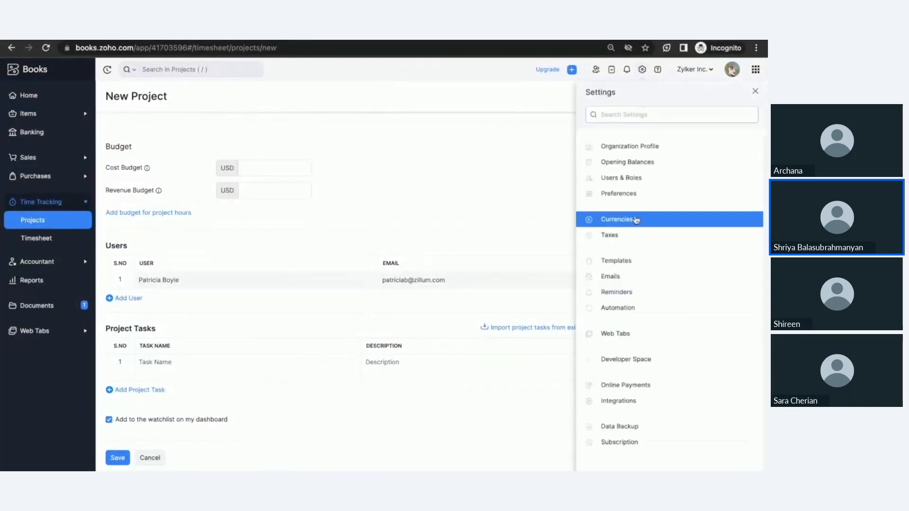
pyautogui.click(630, 198)
pyautogui.scroll(-10, 197, 408)
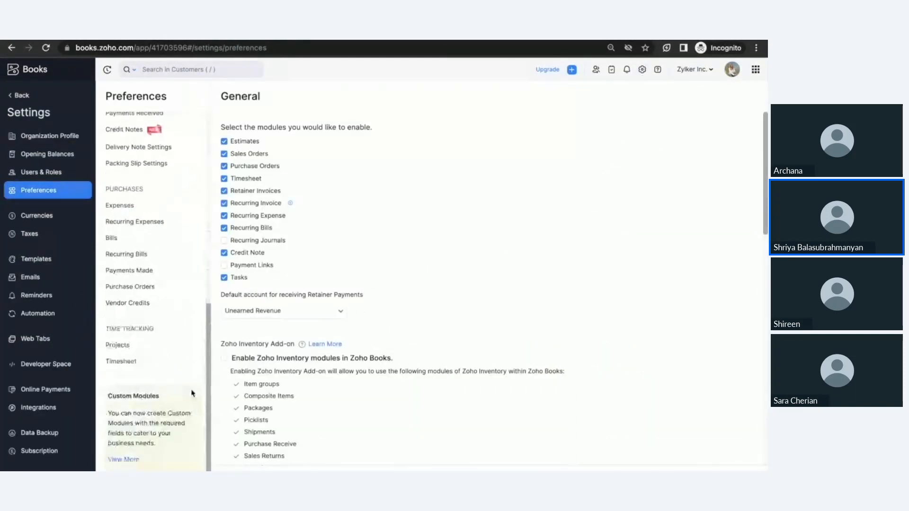
pyautogui.click(155, 347)
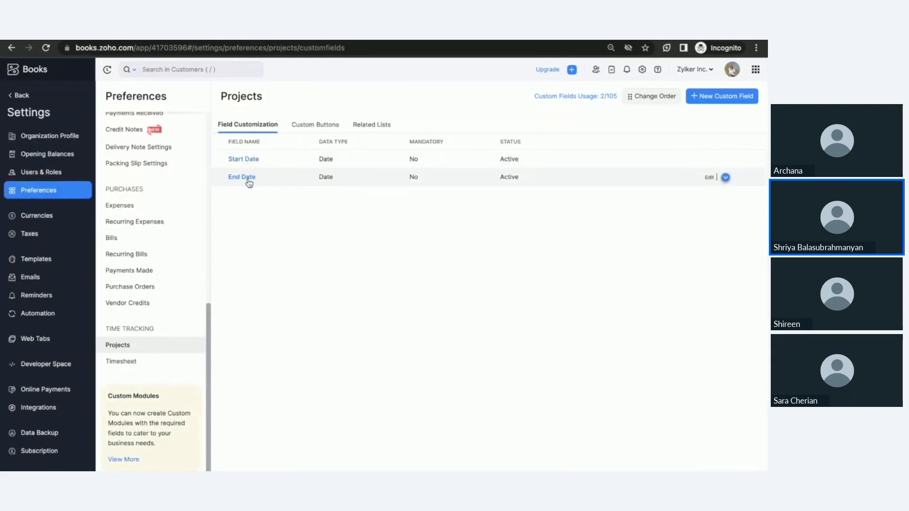
# Step: Examine the trigger, filter criteria and actions of the "Billed hours exceeding 10 hours" workflow rule, and leave it without saving
pyautogui.hotkey('ctrl', 'Right')
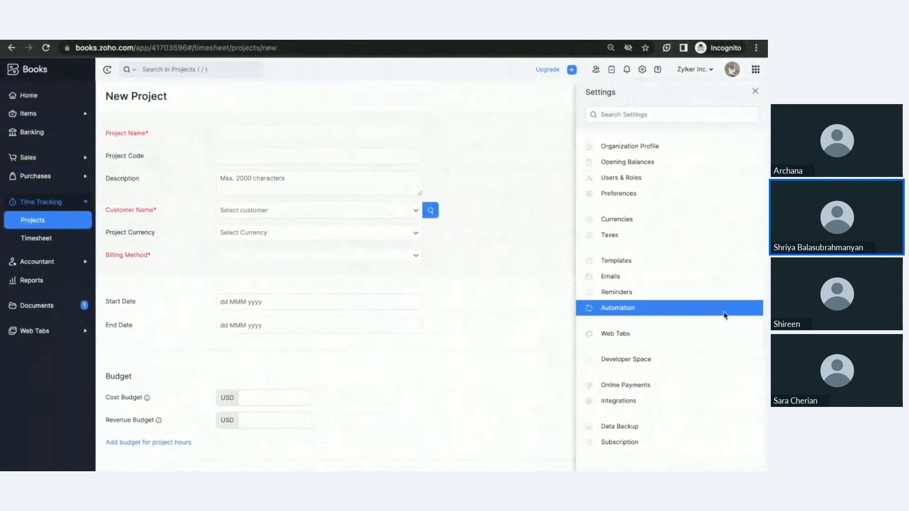
pyautogui.click(725, 314)
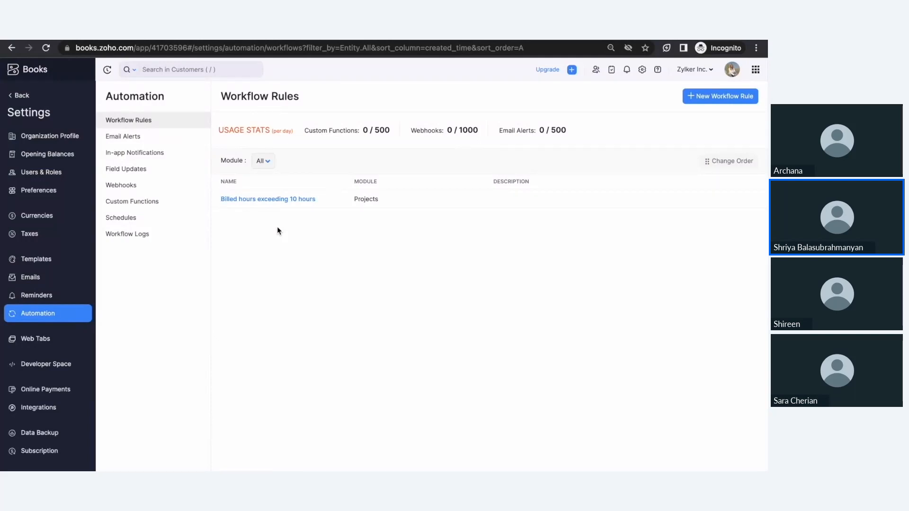
pyautogui.click(277, 200)
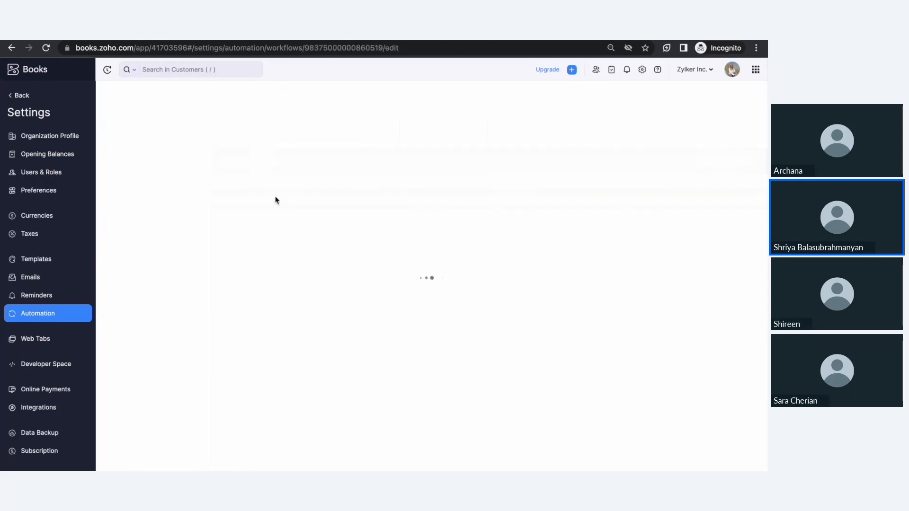
pyautogui.scroll(-3, 275, 197)
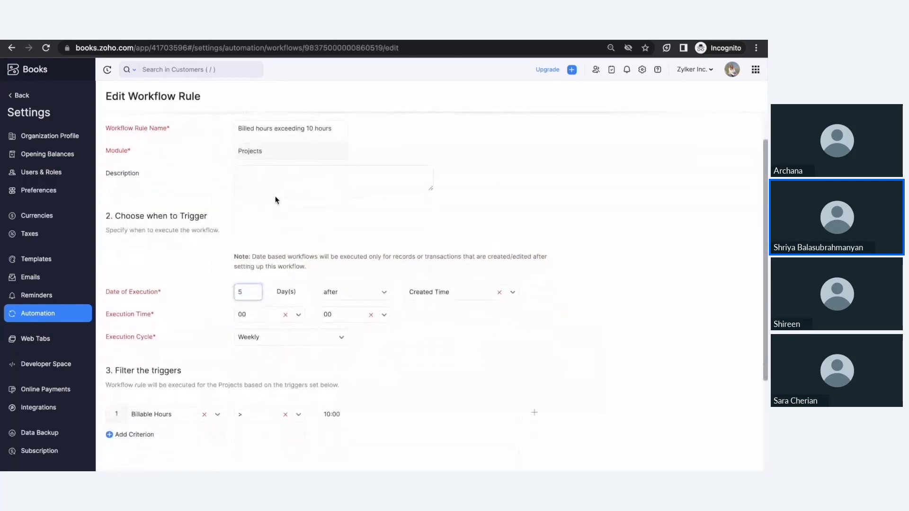
pyautogui.scroll(-2, 276, 199)
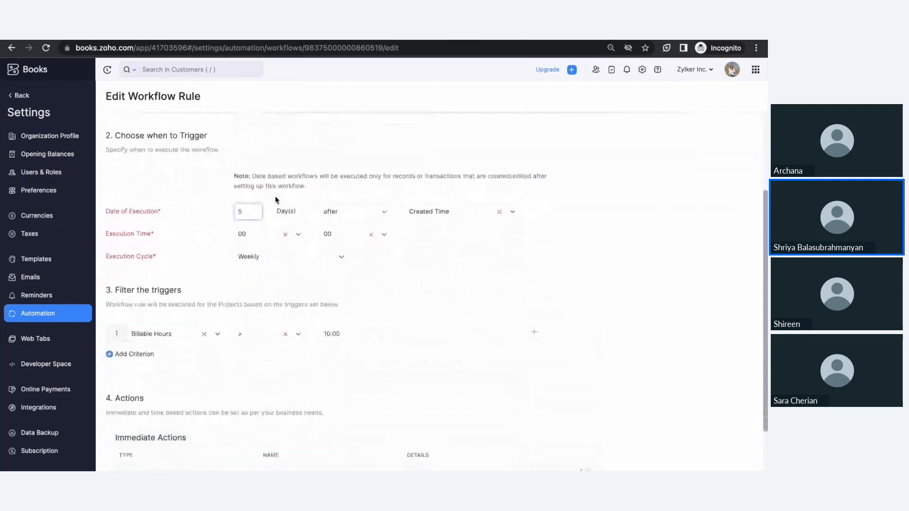
pyautogui.scroll(-2, 569, 328)
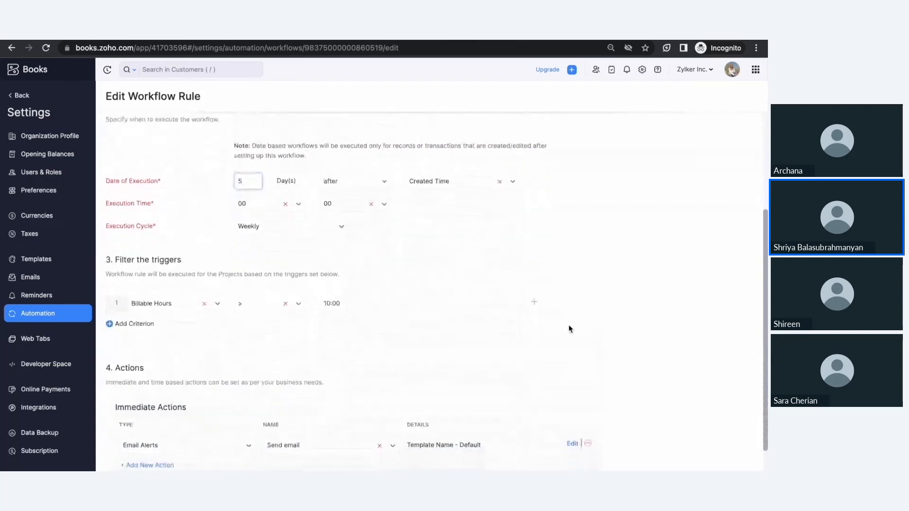
pyautogui.scroll(-2, 570, 329)
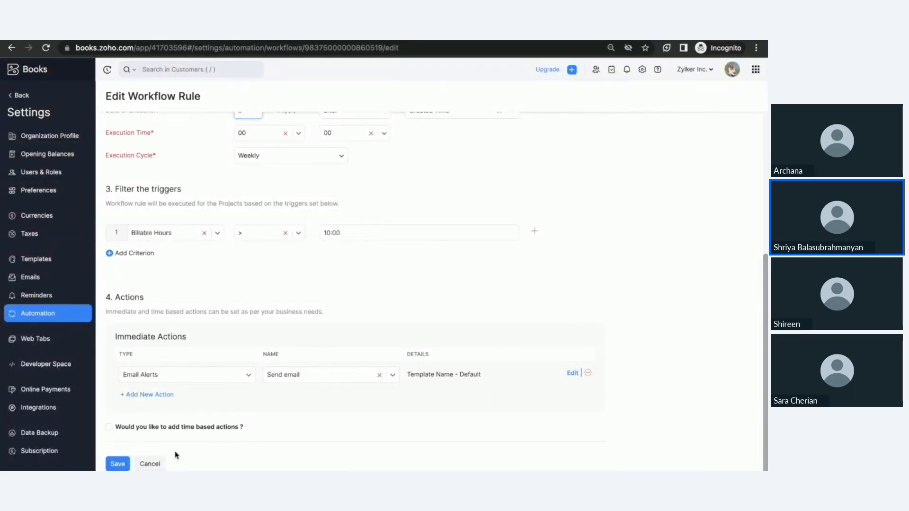
pyautogui.click(154, 464)
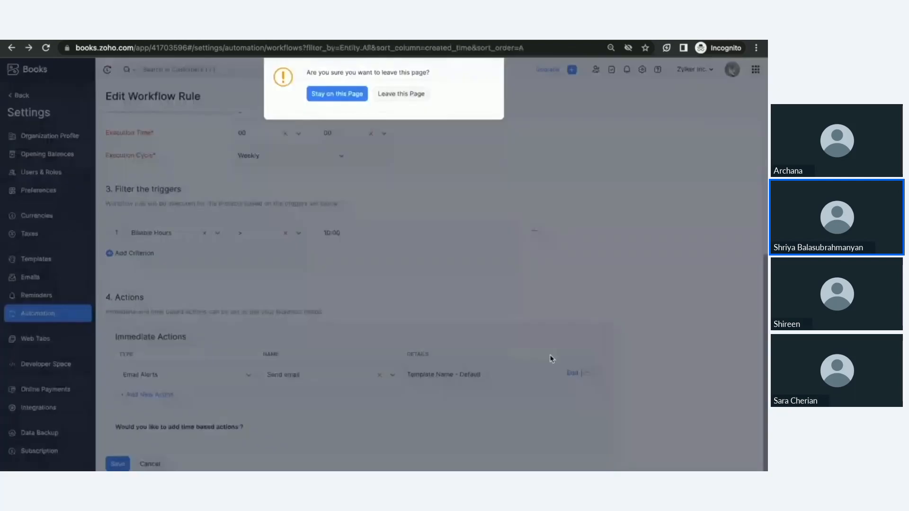
pyautogui.click(398, 95)
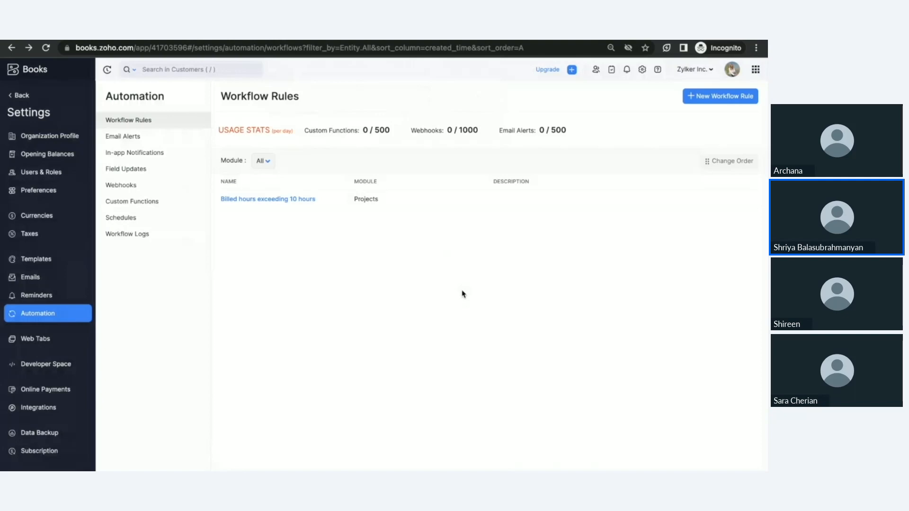
# Step: Open the timesheet and switch it from the entry list to the monthly calendar view
pyautogui.press('super+Tab')
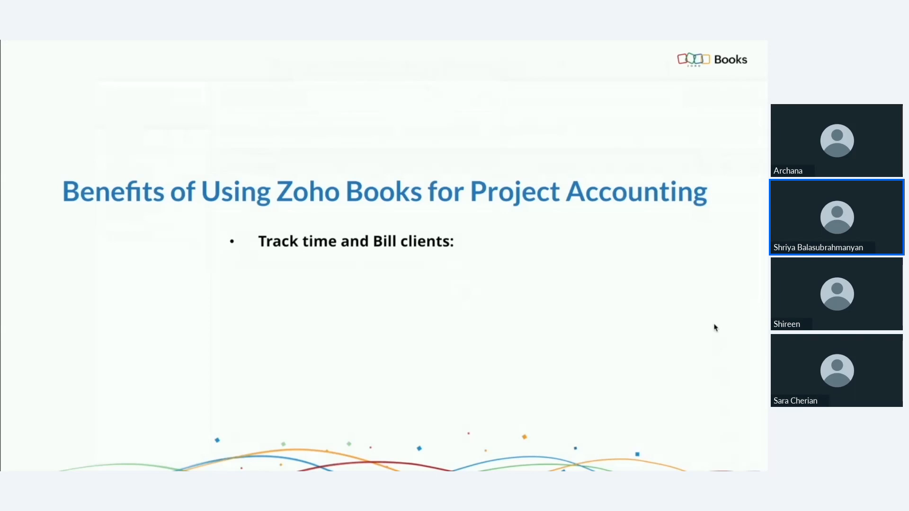
pyautogui.press('super+Tab')
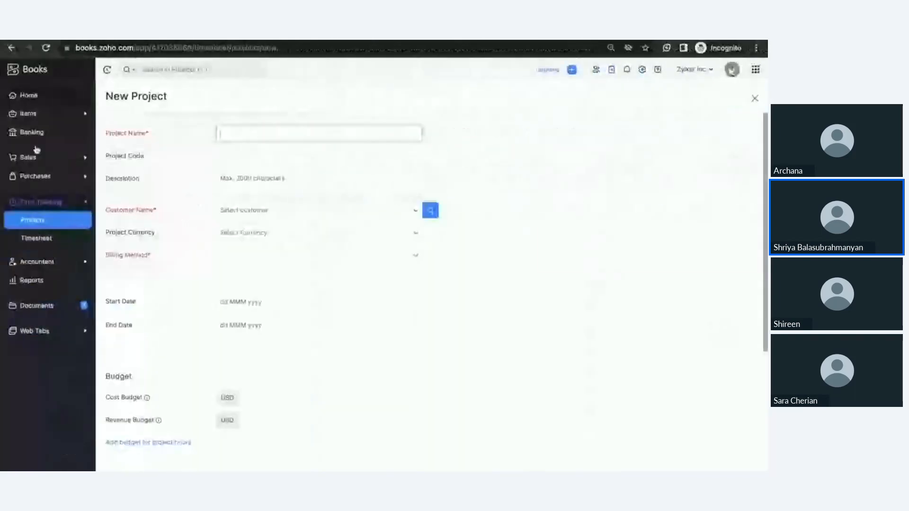
pyautogui.click(41, 238)
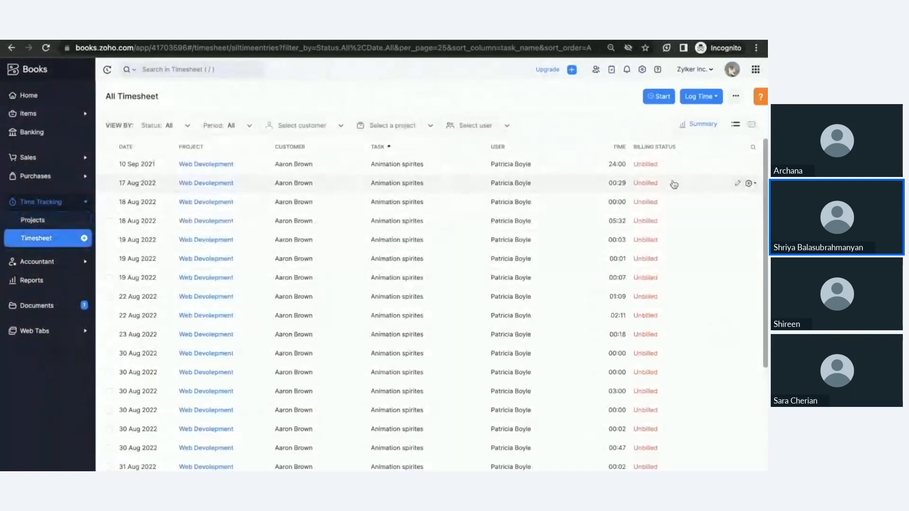
pyautogui.click(751, 125)
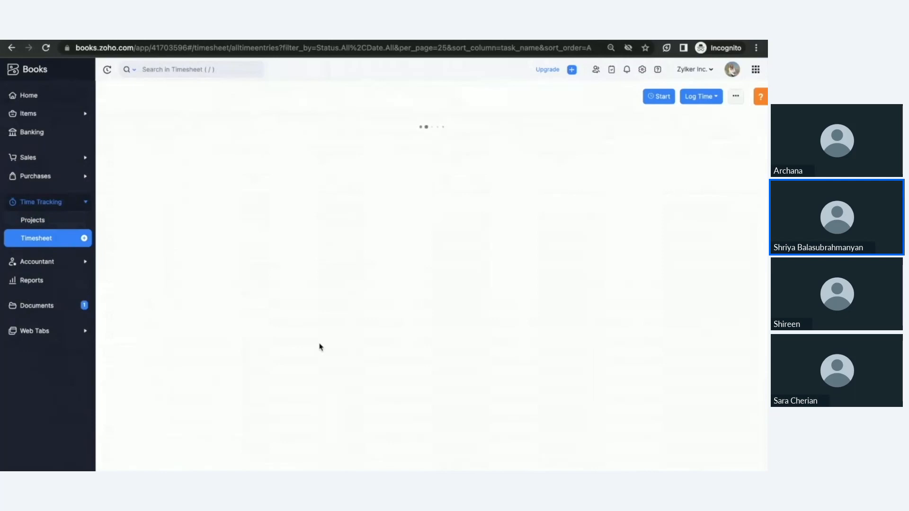
pyautogui.scroll(-1, 320, 347)
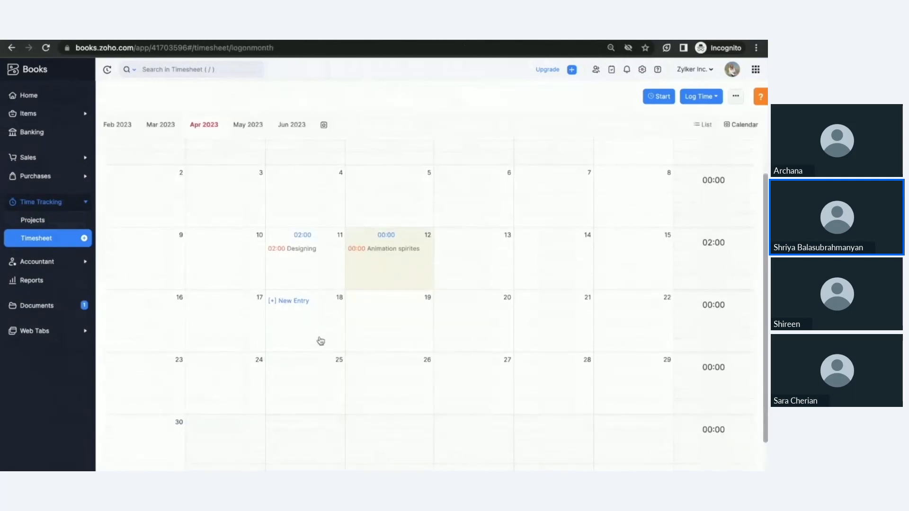
# Step: Log 5 hours on Apr 10, 2023 for the Designing task of the Brochure Designing project and save the entry
pyautogui.click(229, 263)
pyautogui.click(275, 299)
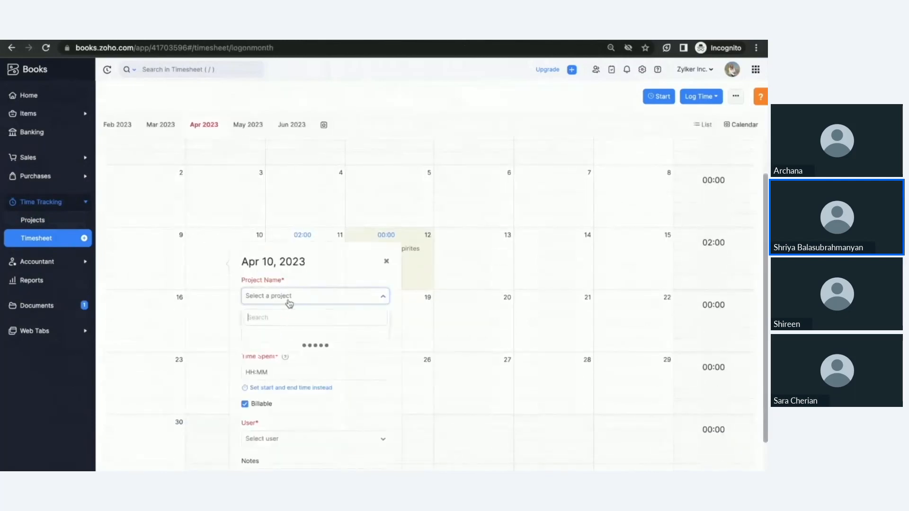
pyautogui.click(294, 334)
pyautogui.click(292, 339)
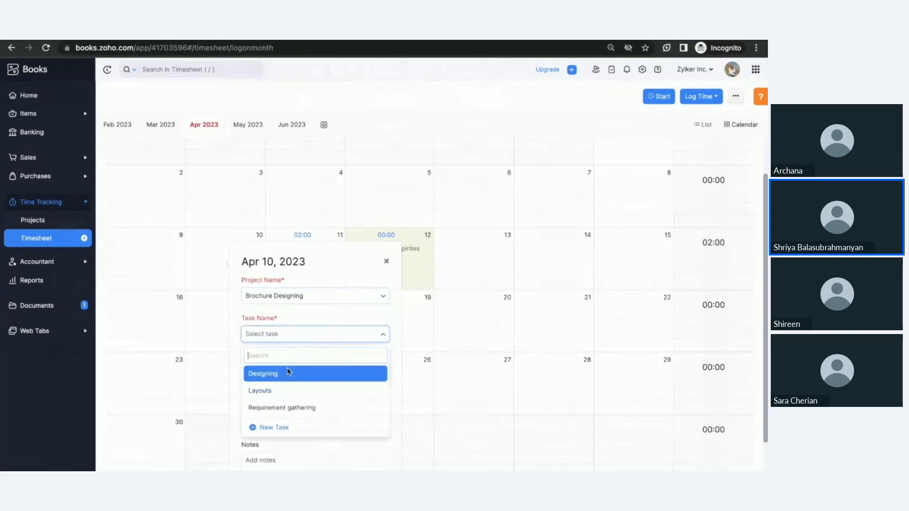
pyautogui.click(287, 373)
pyautogui.click(283, 374)
pyautogui.write('5')
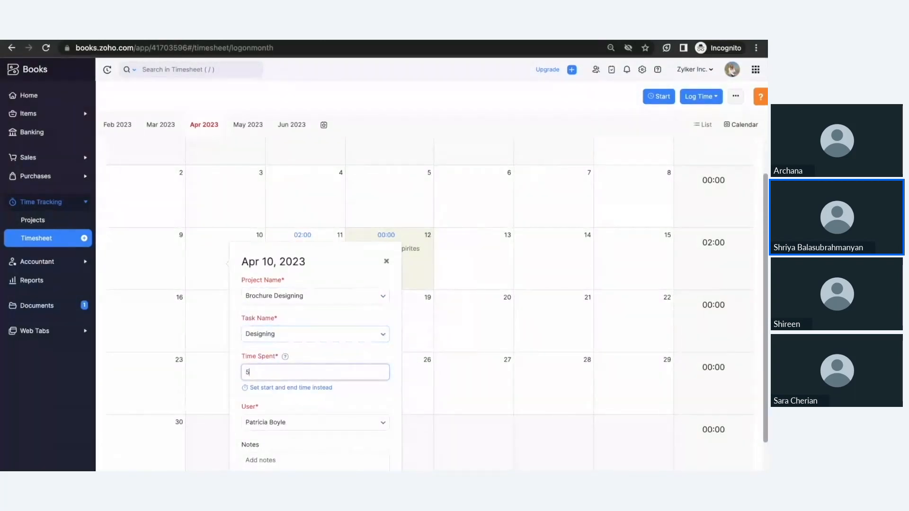
pyautogui.scroll(-2, 282, 379)
pyautogui.click(257, 440)
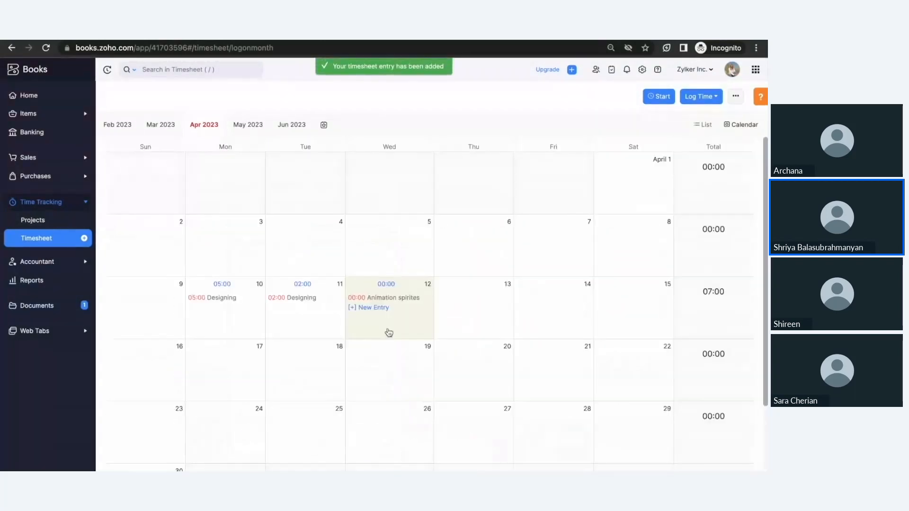
# Step: Start a live timer from the timesheet without associating a project or adding notes
pyautogui.click(661, 99)
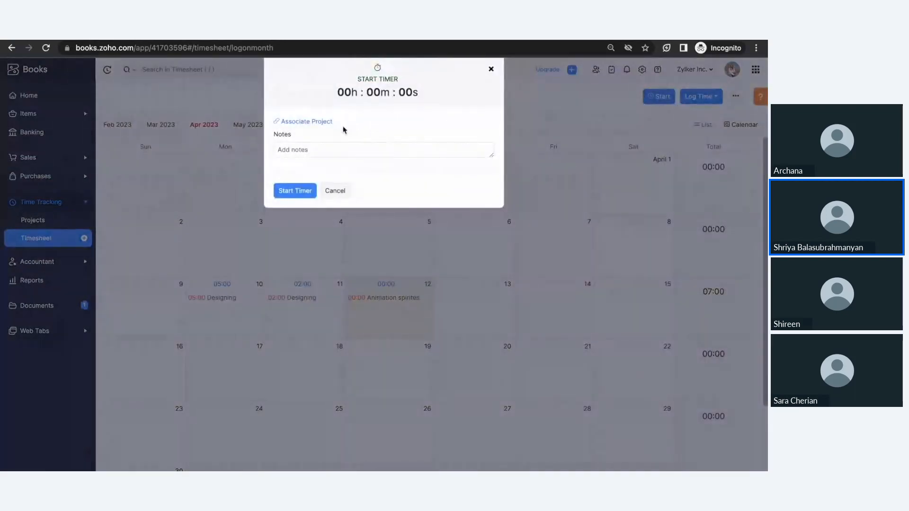
pyautogui.click(302, 189)
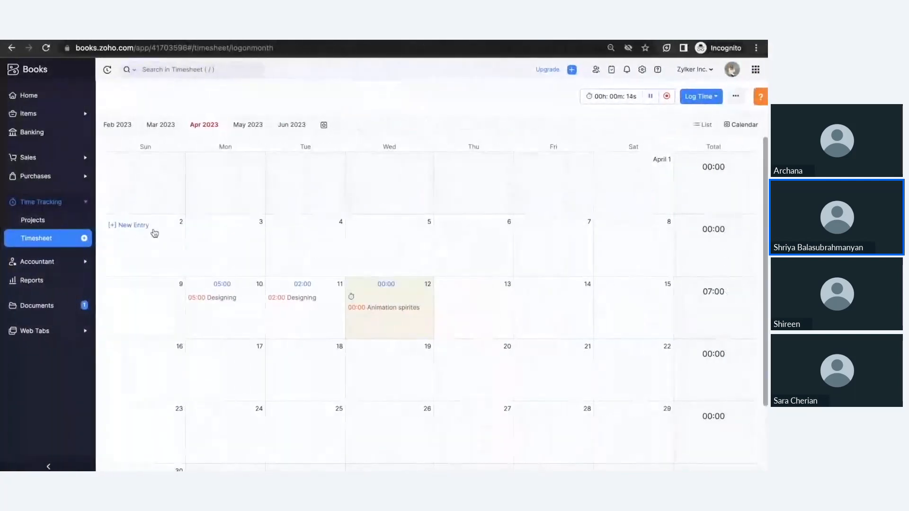
# Step: Open the Brochure Designing project and examine its logged hours chart and its profitability summary
pyautogui.click(33, 220)
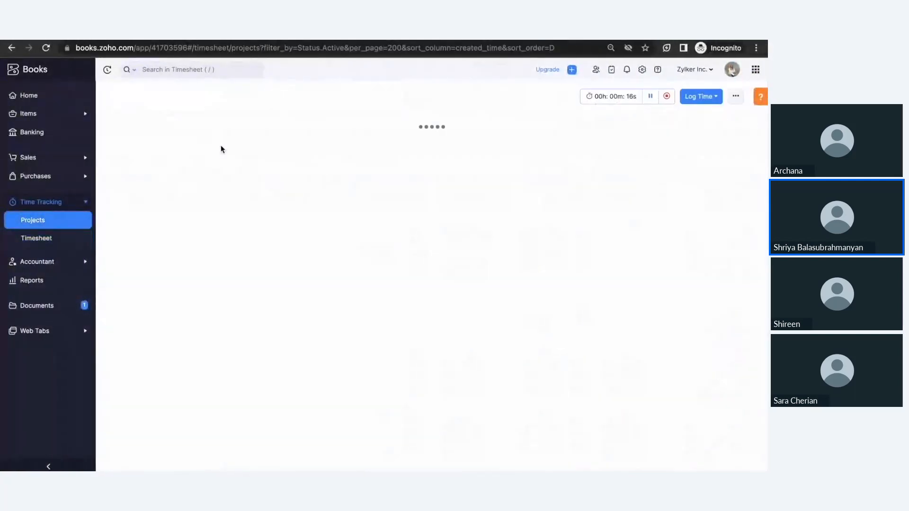
pyautogui.click(220, 146)
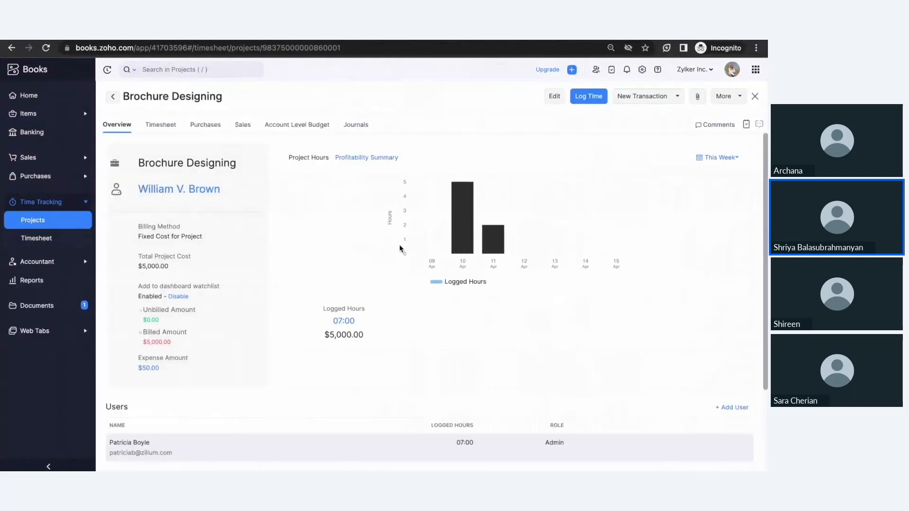
pyautogui.click(358, 159)
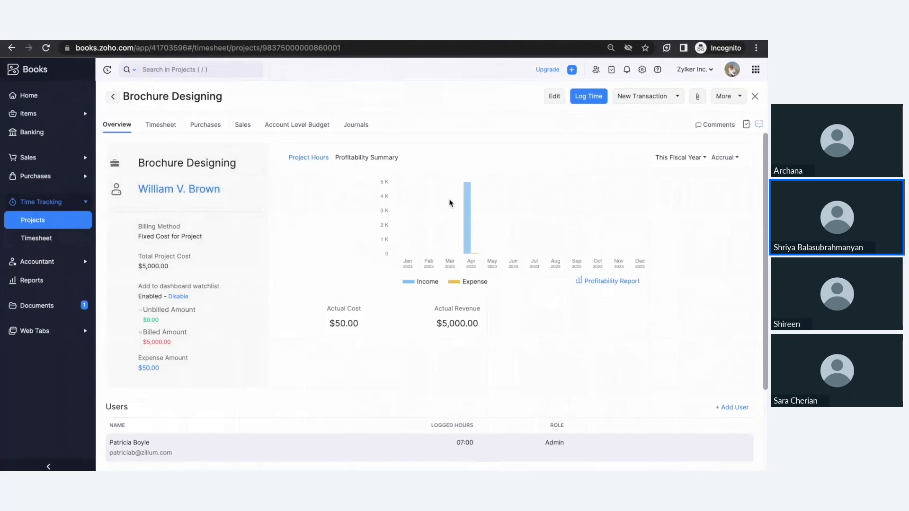
pyautogui.moveTo(466, 229)
# Step: Find the Projects and Timesheet group among the general reports, and switch to the presentation slides
pyautogui.click(19, 284)
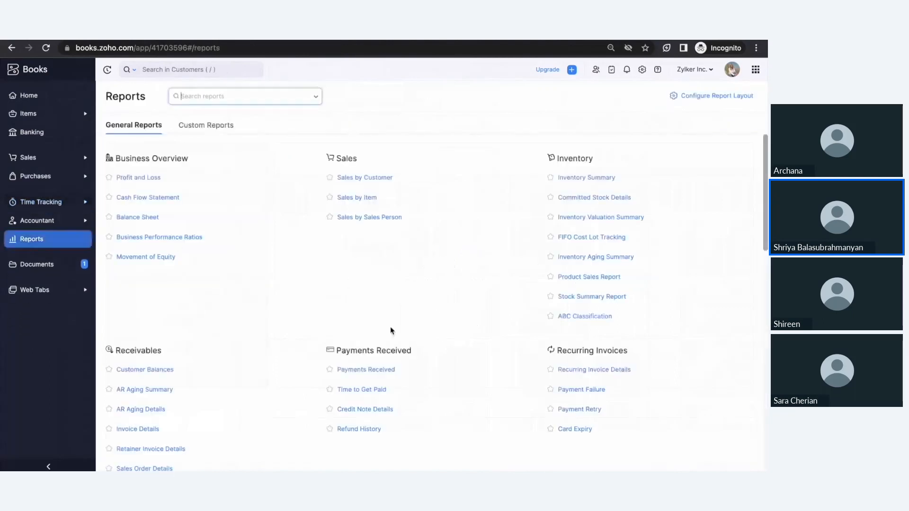
pyautogui.scroll(-10, 391, 330)
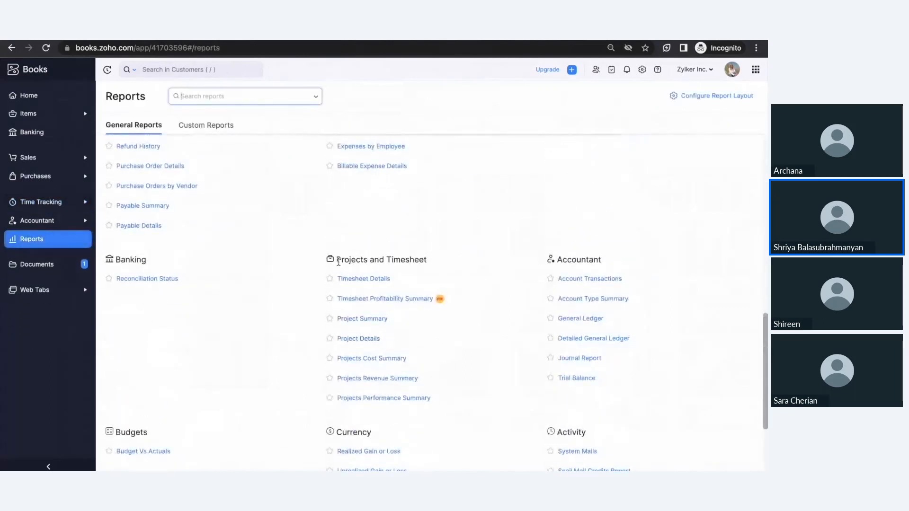
pyautogui.moveTo(339, 262); pyautogui.dragTo(434, 265)
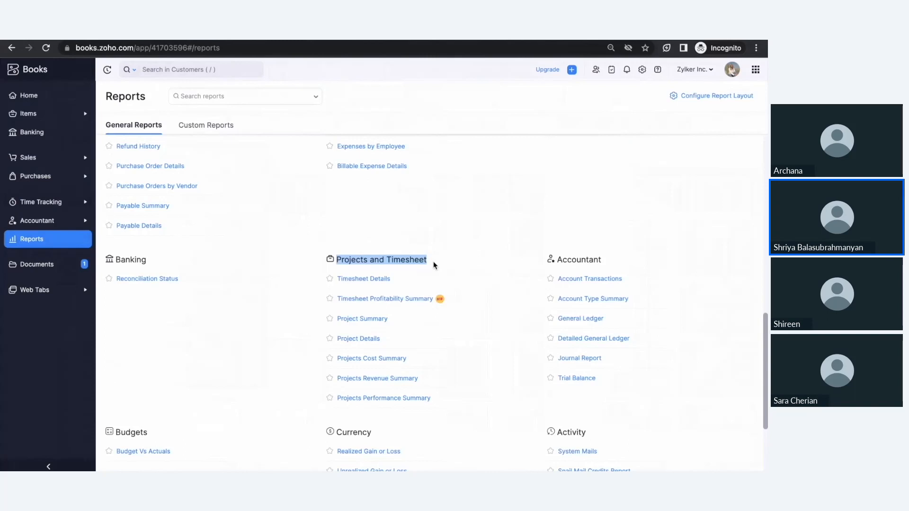
pyautogui.press('super+Tab')
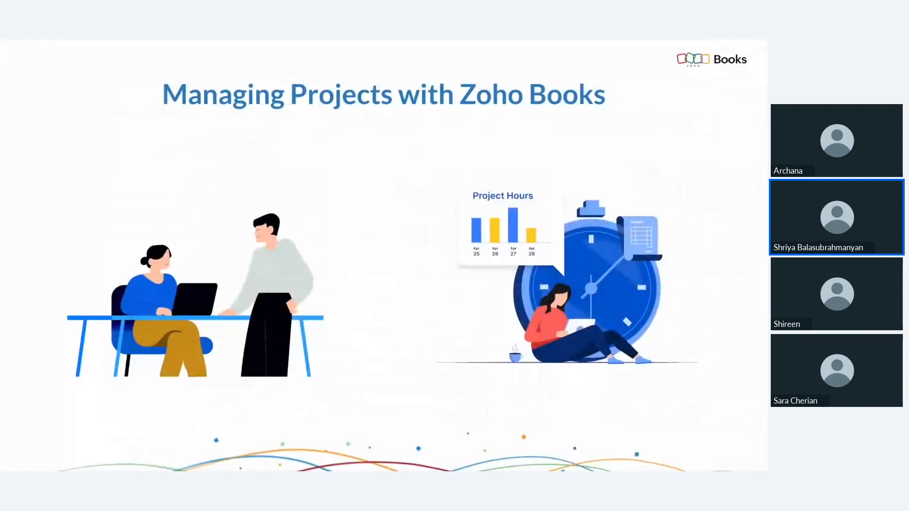
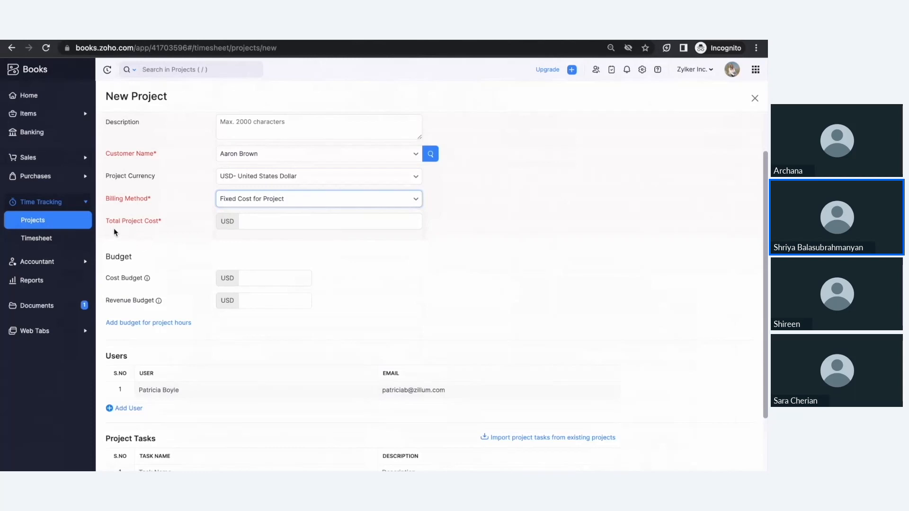
# Step: Point out the Total Project Cost field, set the billing method to Based on Project Hours and point out Rate Per Hour
pyautogui.moveTo(106, 225); pyautogui.dragTo(181, 225)
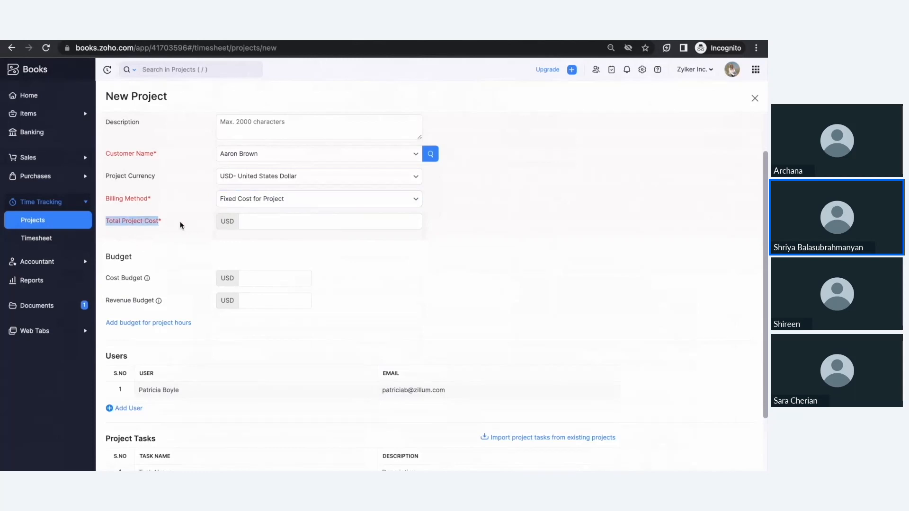
pyautogui.click(225, 210)
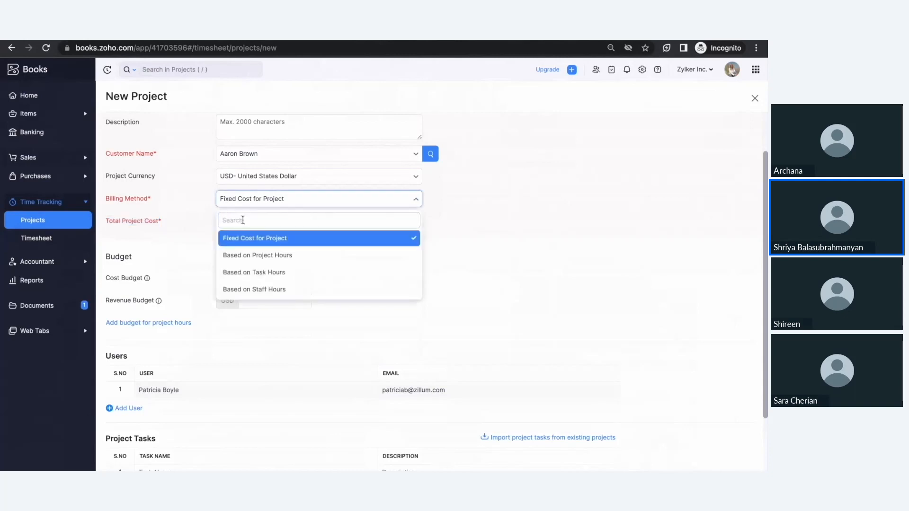
pyautogui.click(277, 255)
pyautogui.scroll(-1, 277, 257)
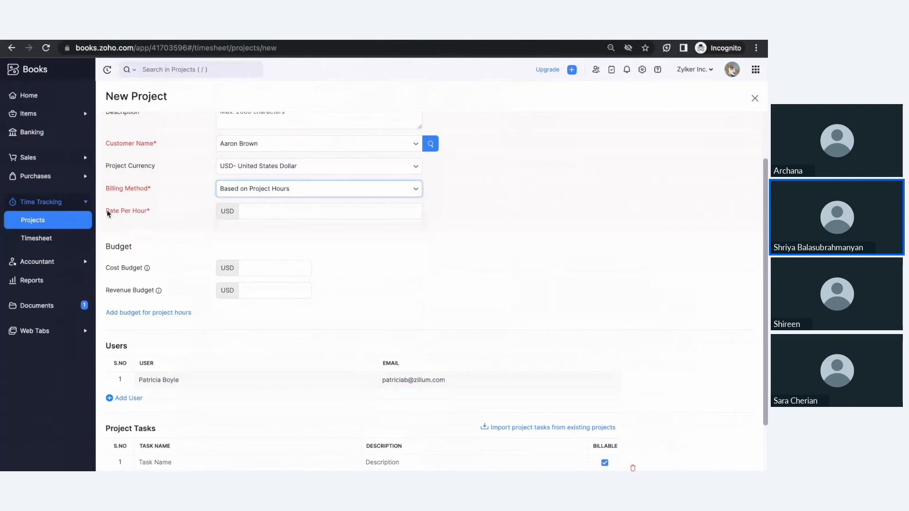
pyautogui.moveTo(105, 211); pyautogui.dragTo(152, 214)
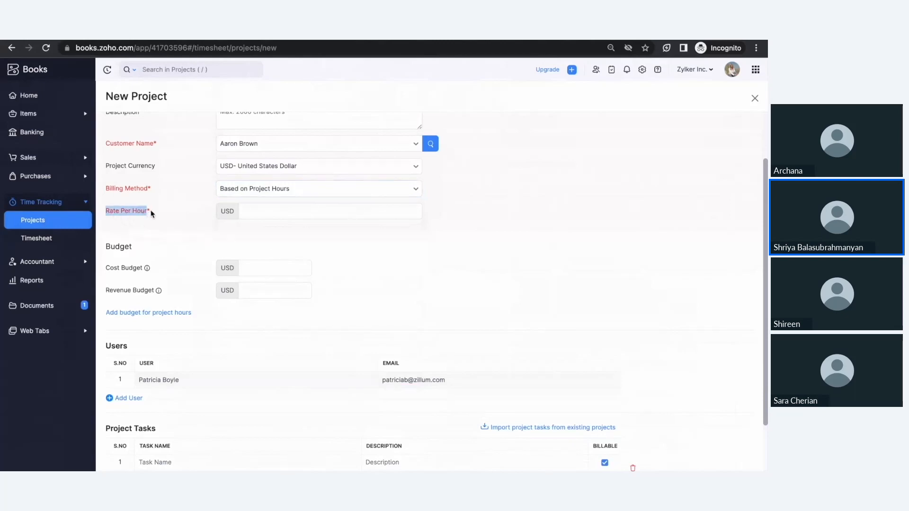
pyautogui.click(172, 231)
# Step: Set the billing method to Based on Task Hours and add the project tasks UX/UI Design, Layouts and Designing
pyautogui.click(224, 189)
pyautogui.click(231, 262)
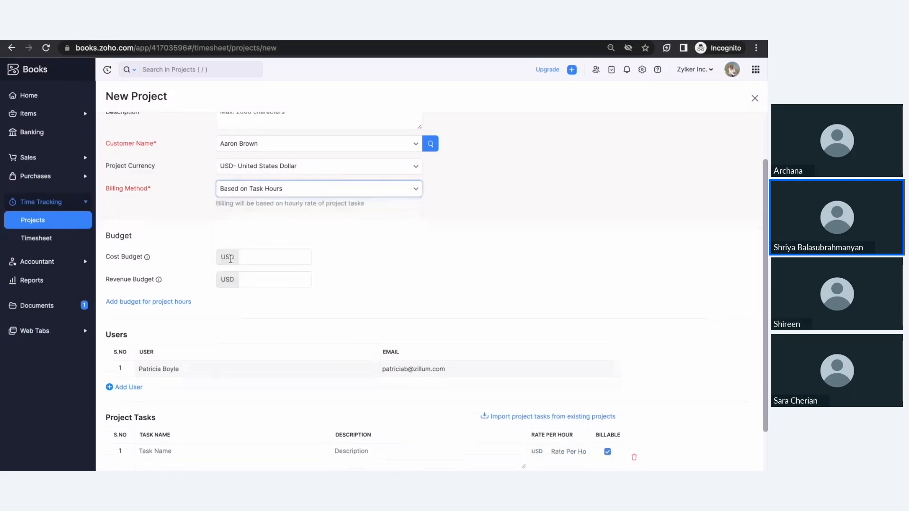
pyautogui.scroll(-2, 214, 241)
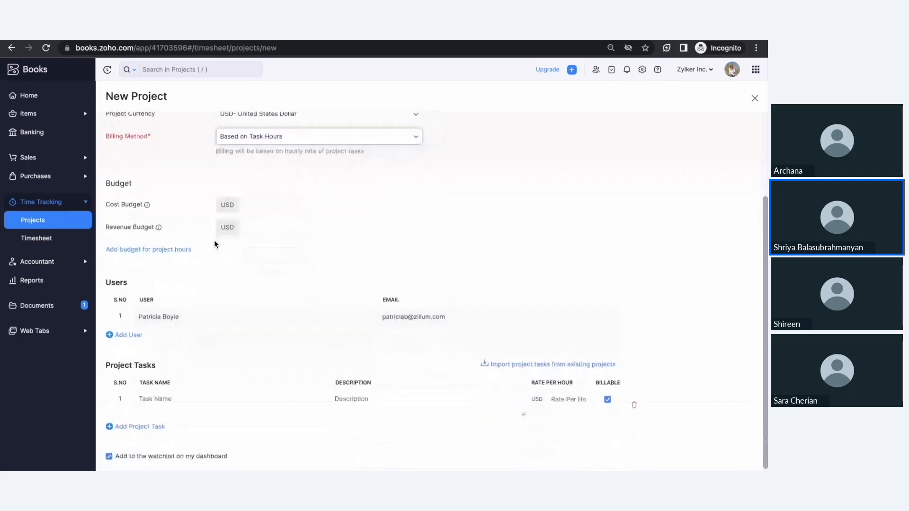
pyautogui.click(203, 385)
pyautogui.write('U')
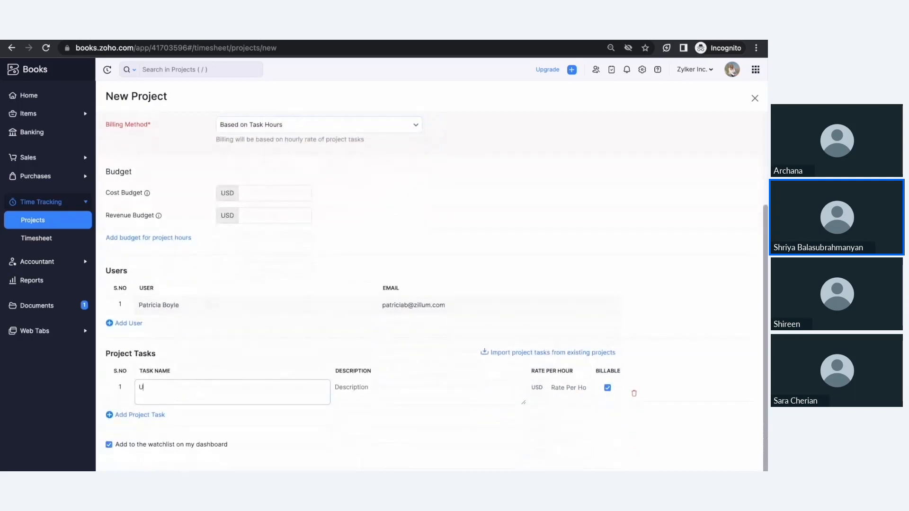
pyautogui.write('X/UI Design')
pyautogui.click(161, 416)
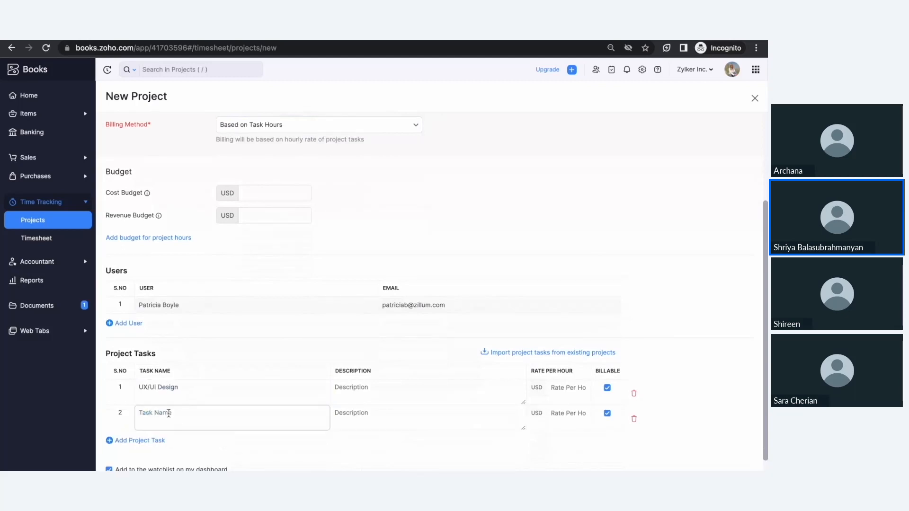
pyautogui.write('Layouts')
pyautogui.click(157, 441)
pyautogui.write('D')
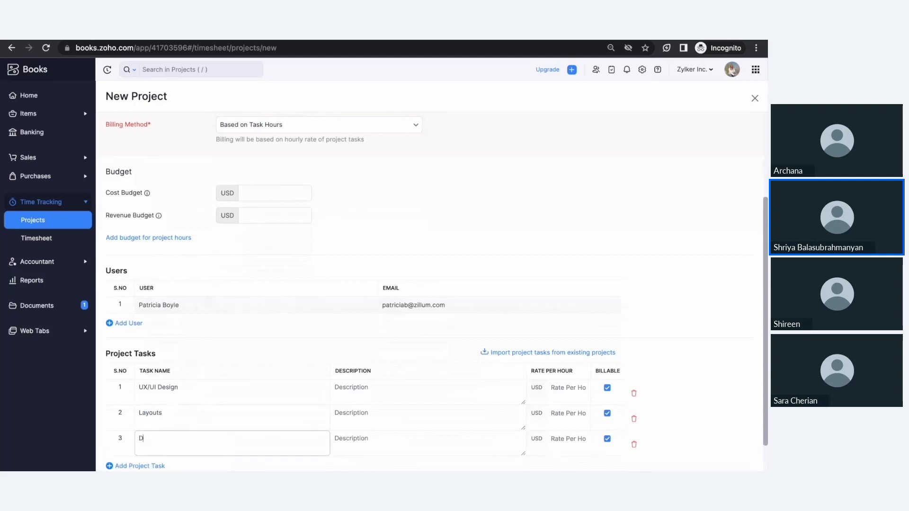
pyautogui.write('esigning')
# Step: Set the hourly rates to 50 USD for UX/UI Design, 100 USD for Layouts and 10 USD for Designing
pyautogui.click(566, 388)
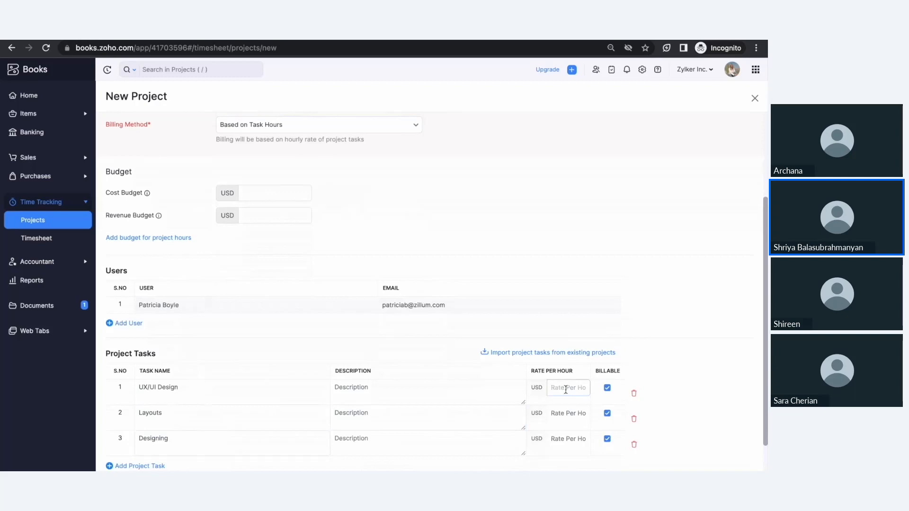
pyautogui.write('50')
pyautogui.click(553, 414)
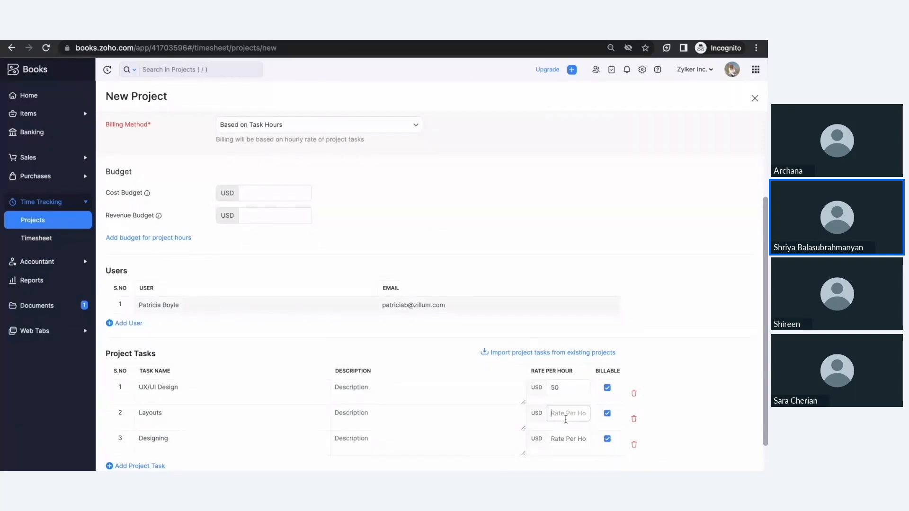
pyautogui.write('100')
pyautogui.click(565, 438)
pyautogui.write('10')
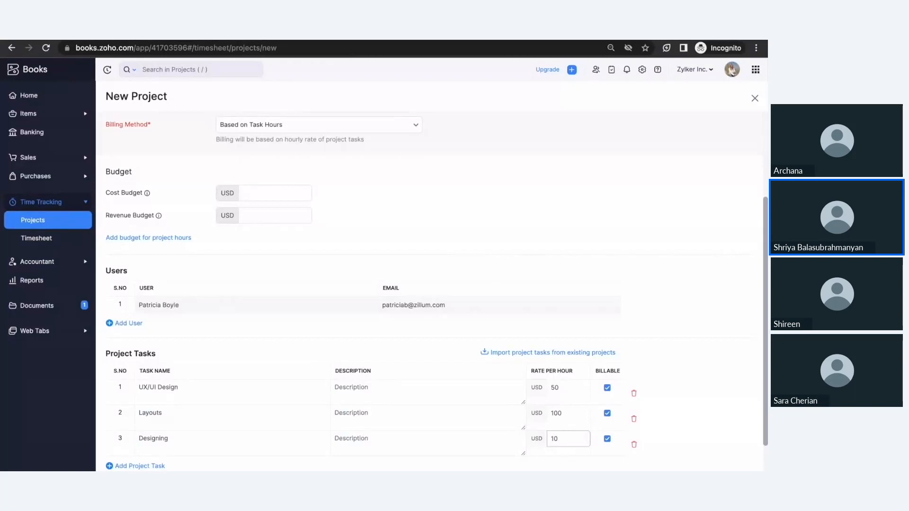
# Step: Set the billing method to Based on Staff Hours and point out the rate per hour column for project users
pyautogui.scroll(3, 454, 294)
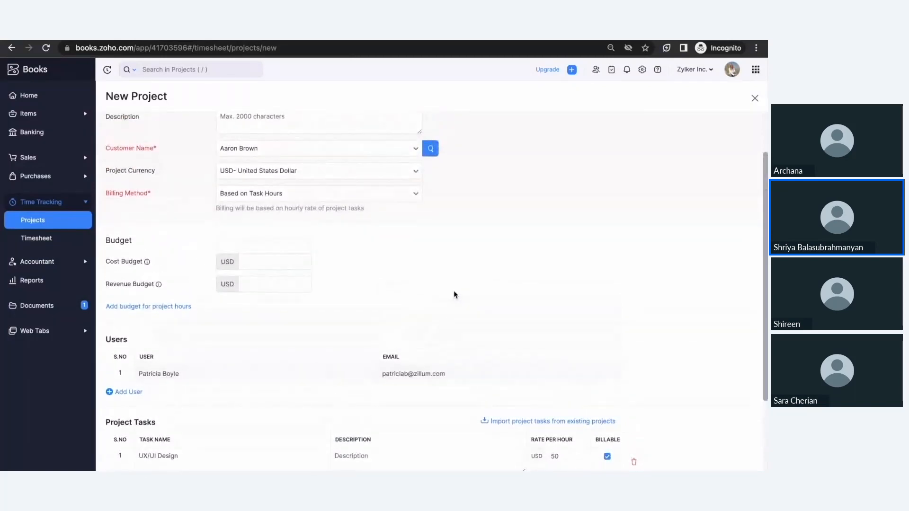
pyautogui.click(363, 198)
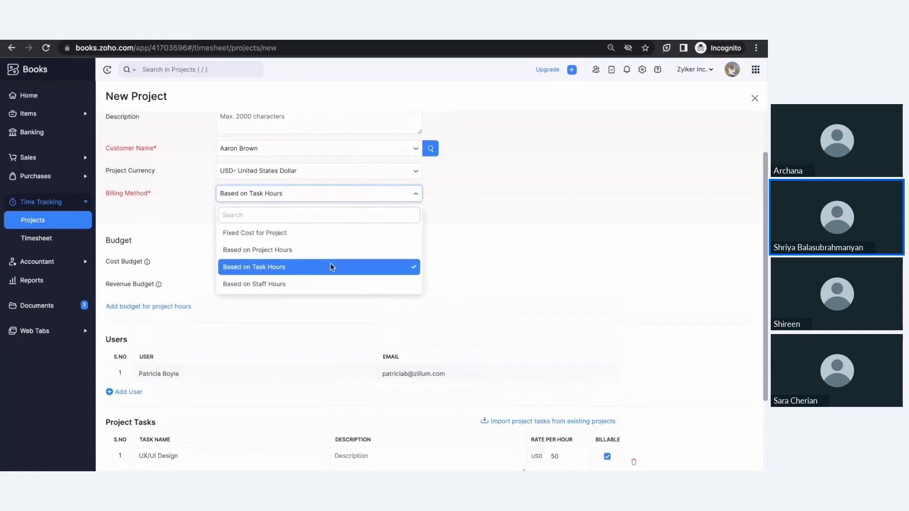
pyautogui.click(333, 284)
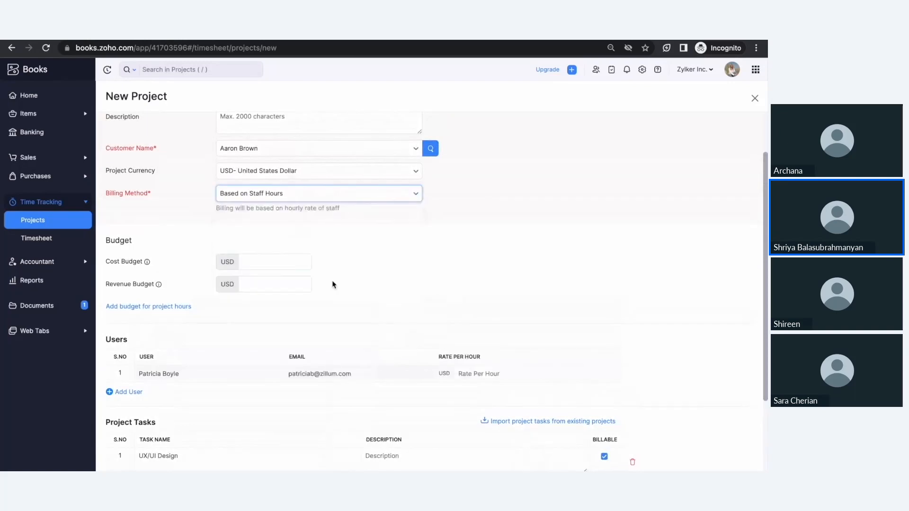
pyautogui.scroll(-1, 334, 285)
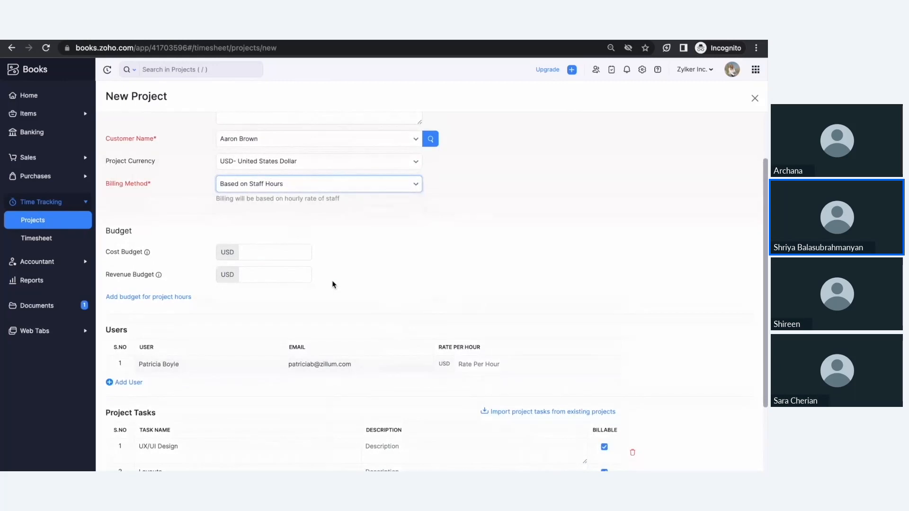
pyautogui.scroll(-1, 333, 282)
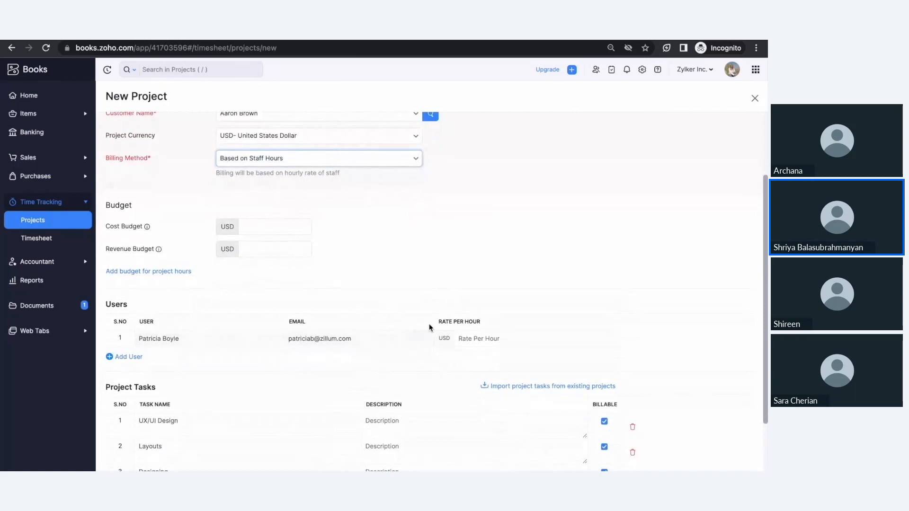
pyautogui.moveTo(438, 324); pyautogui.dragTo(483, 321)
pyautogui.tripleClick(483, 322)
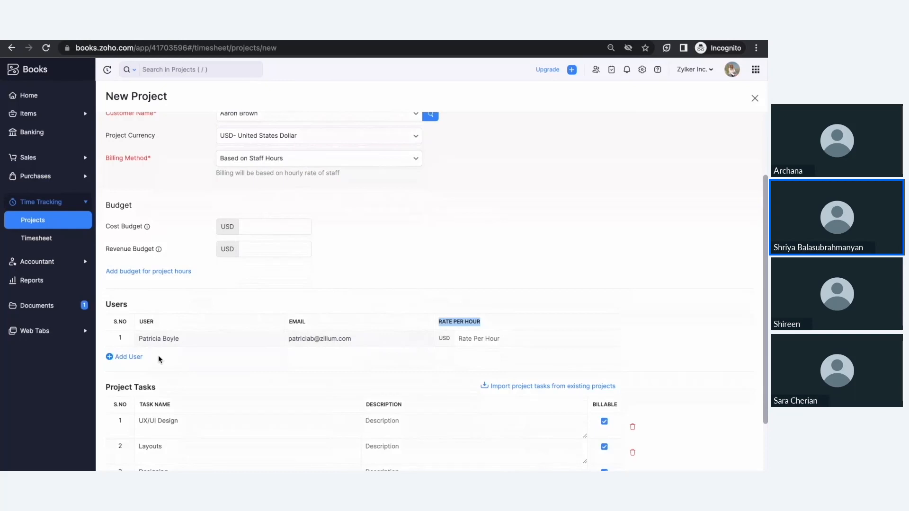
# Step: Point out the project's Budget section and set the cost budget to 50 USD and the revenue budget to 1000 USD
pyautogui.scroll(-1, 159, 358)
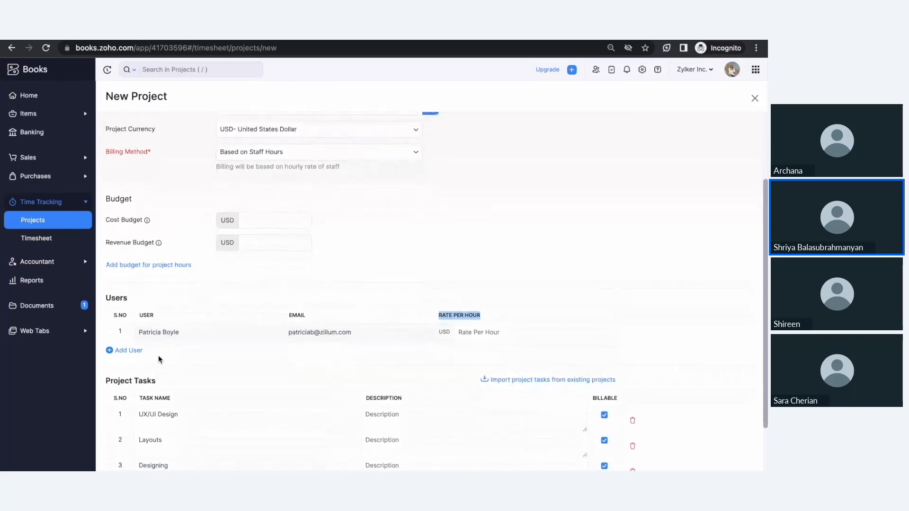
pyautogui.moveTo(103, 203); pyautogui.dragTo(142, 203)
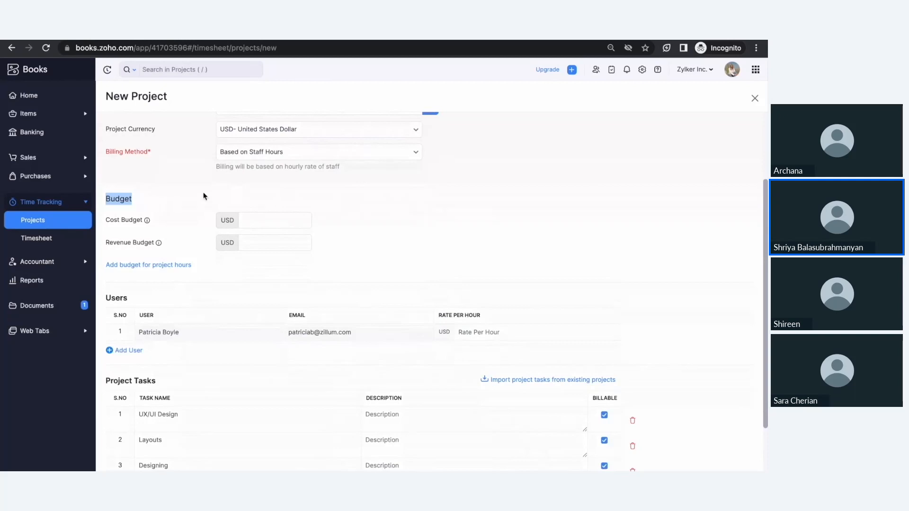
pyautogui.click(281, 217)
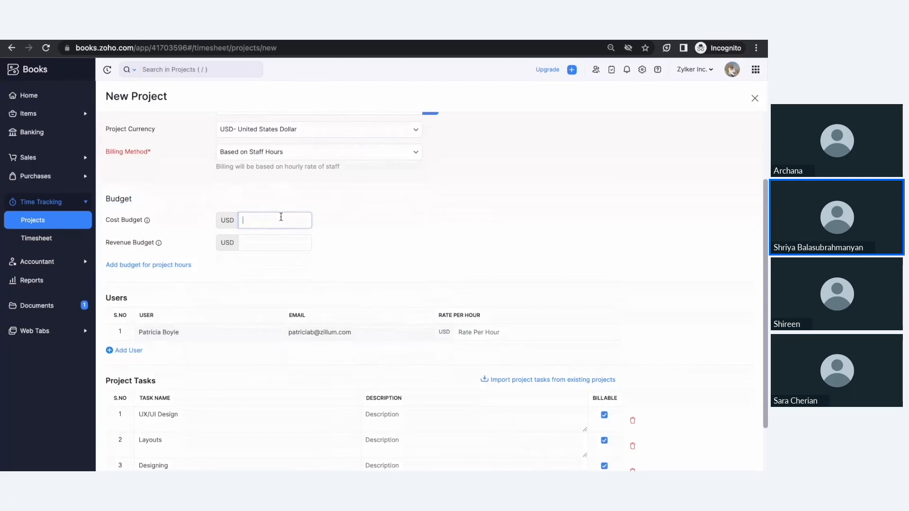
pyautogui.write('50')
pyautogui.click(278, 236)
pyautogui.write('1')
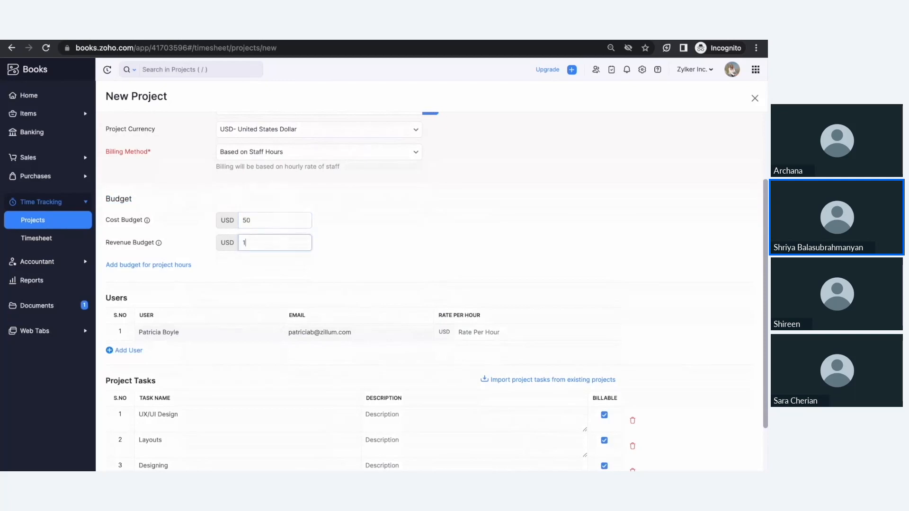
pyautogui.write('000')
# Step: Add an hours budget of type Total Project Hours (HH:MM) with 48 total budget hours
pyautogui.click(178, 265)
pyautogui.click(236, 270)
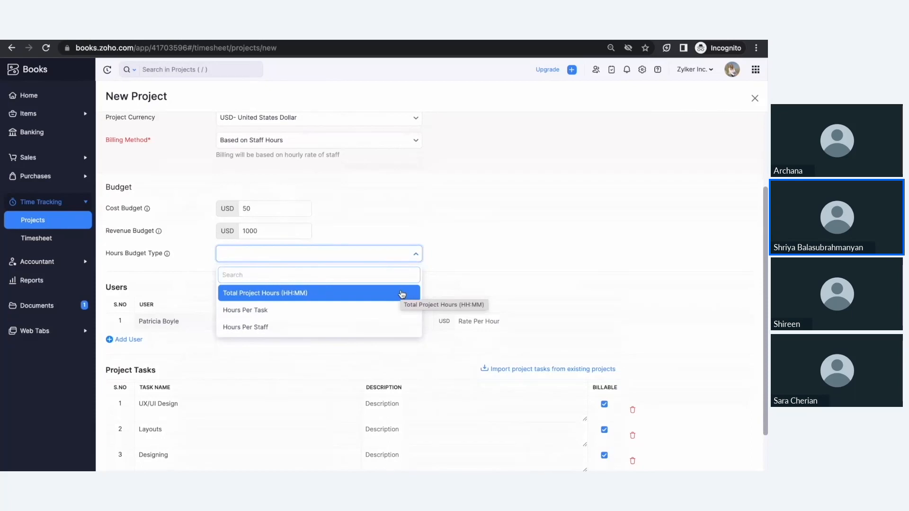
pyautogui.click(402, 295)
pyautogui.click(272, 278)
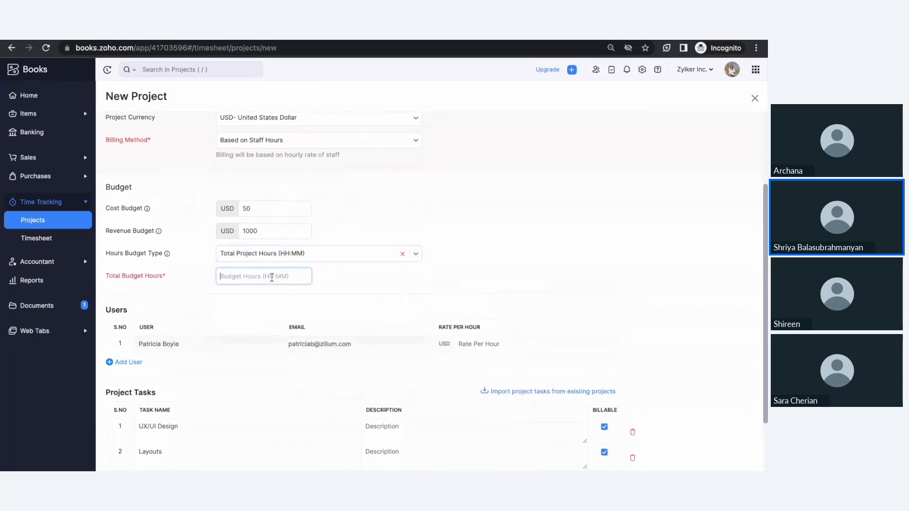
pyautogui.write('48')
# Step: Add an empty second row to the project's users
pyautogui.scroll(-1, 325, 147)
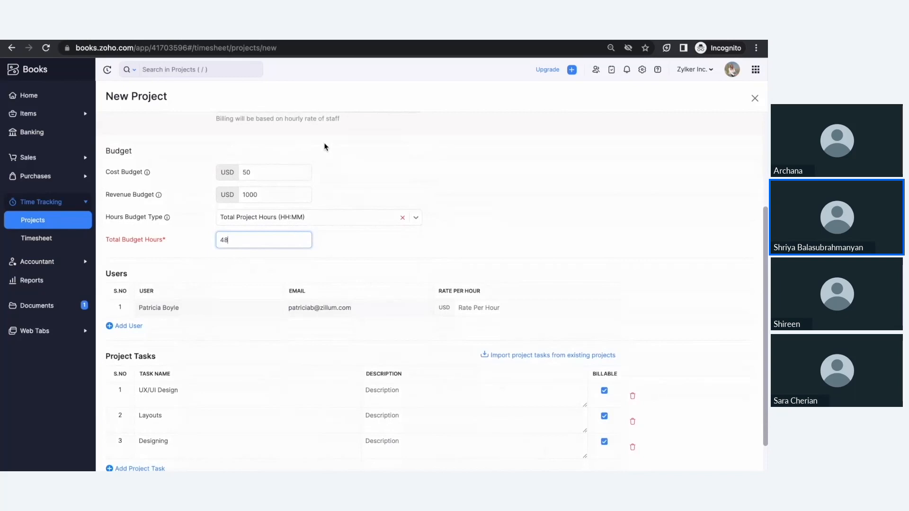
pyautogui.click(135, 327)
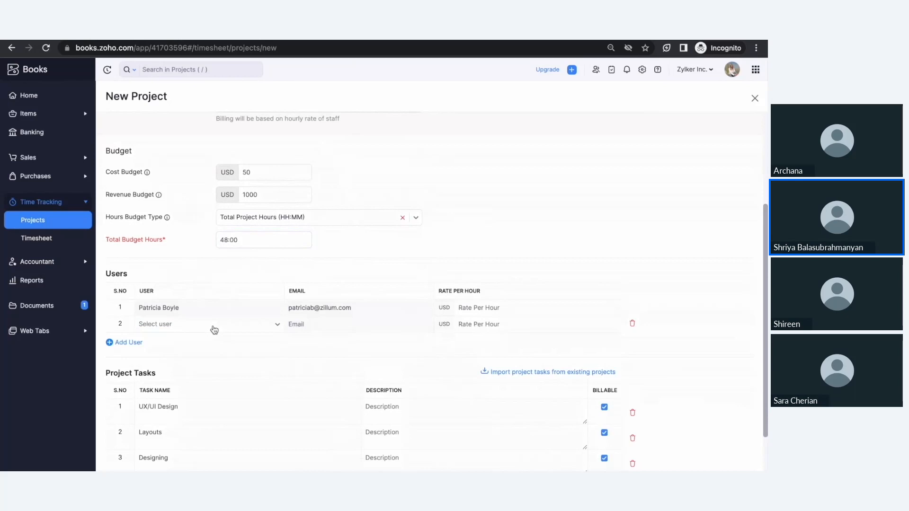
pyautogui.scroll(-1, 214, 330)
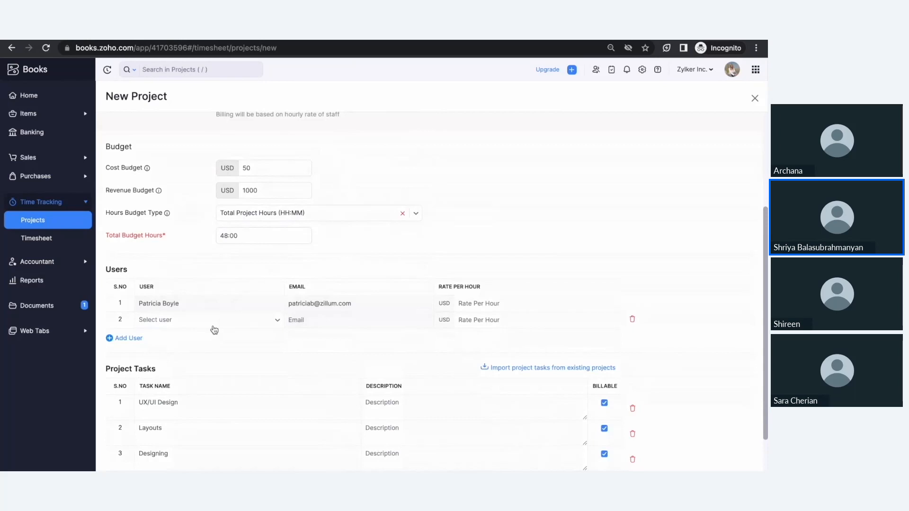
pyautogui.scroll(-1, 214, 330)
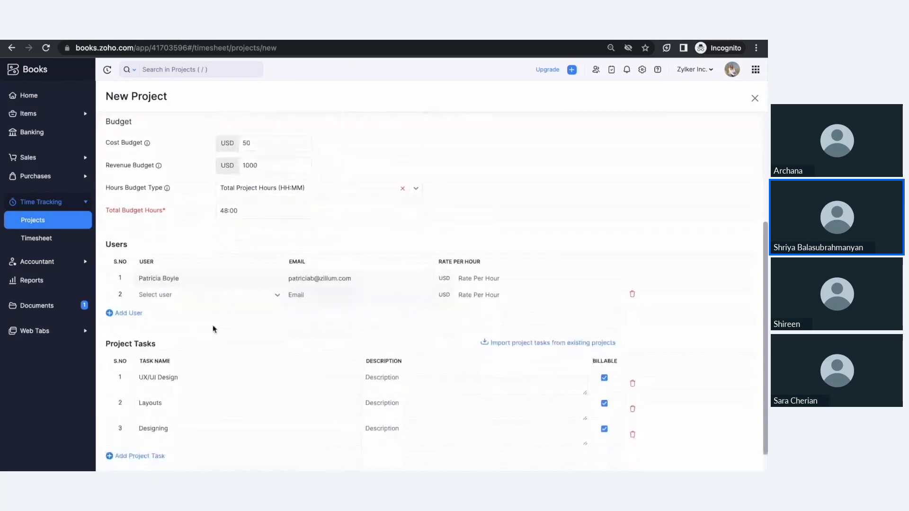
# Step: Point out the Project Tasks section and its option to import project tasks from existing projects
pyautogui.moveTo(156, 344); pyautogui.dragTo(106, 345)
pyautogui.click(105, 345)
pyautogui.scroll(-1, 260, 353)
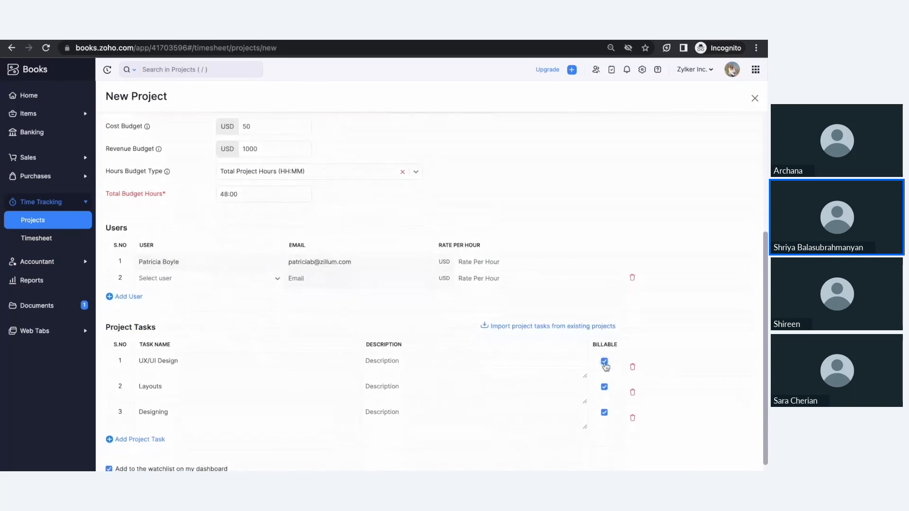
pyautogui.moveTo(645, 333); pyautogui.dragTo(471, 329)
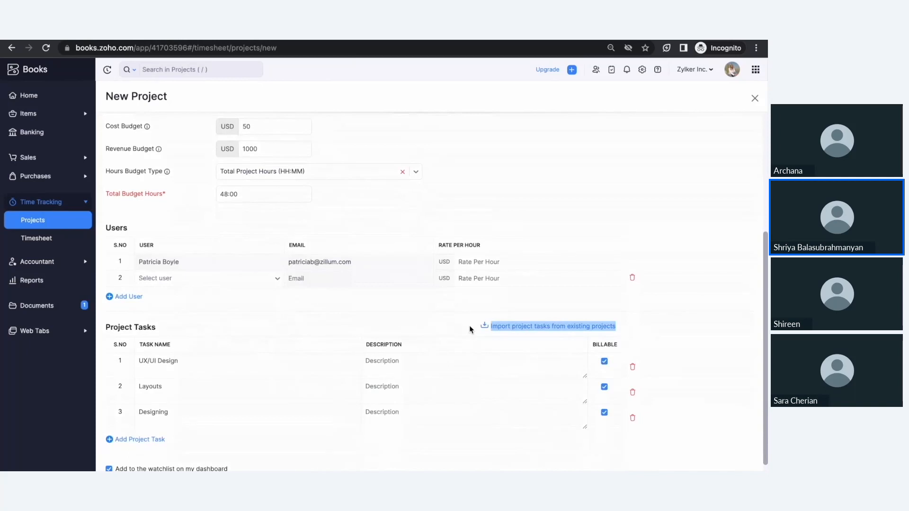
pyautogui.click(470, 326)
pyautogui.scroll(-1, 470, 326)
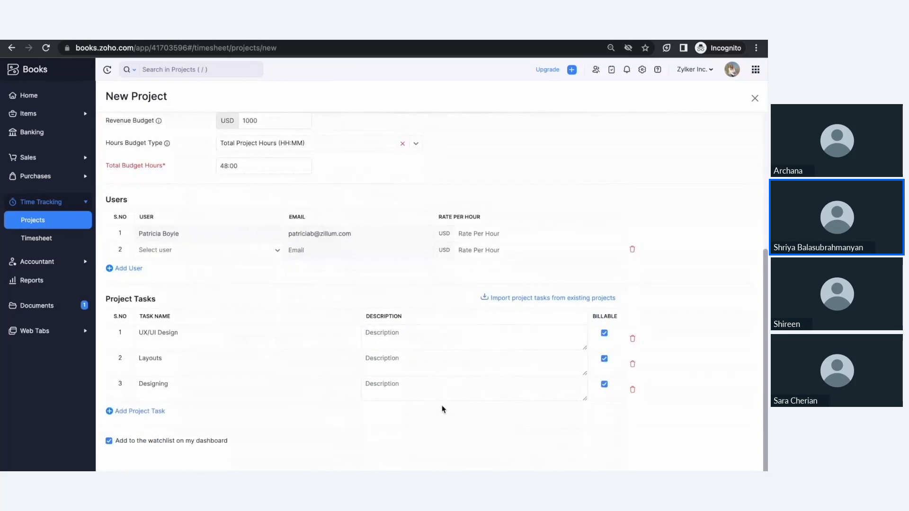
# Step: Change the project's billing method to Based on Task Hours
pyautogui.scroll(4, 442, 409)
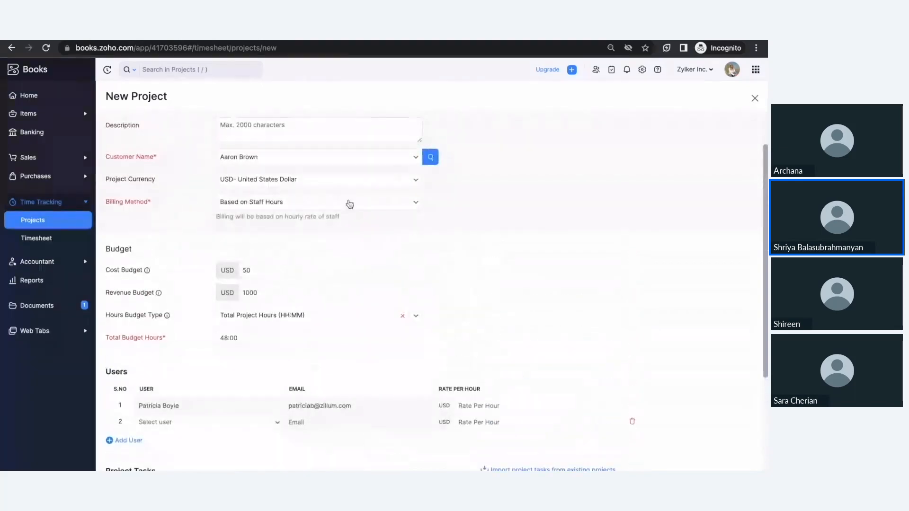
pyautogui.click(349, 204)
pyautogui.click(345, 275)
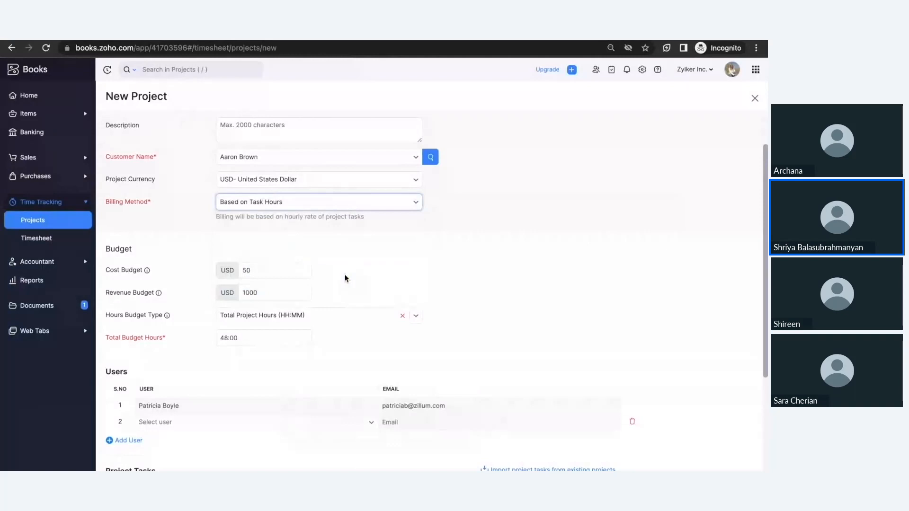
# Step: Set the hourly rates to 50 USD for UX/UI Design, 100 USD for Layouts and 100 USD for Designing
pyautogui.scroll(-2, 345, 279)
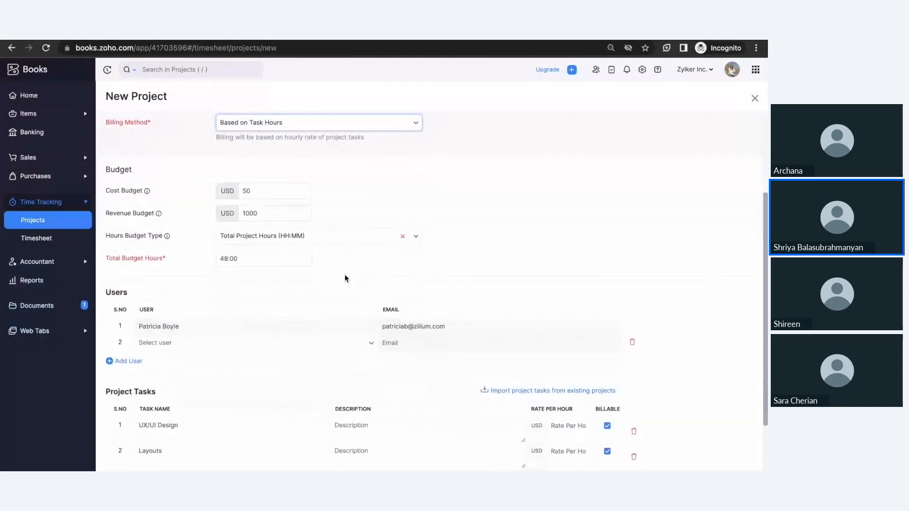
pyautogui.scroll(-1, 345, 276)
pyautogui.click(566, 402)
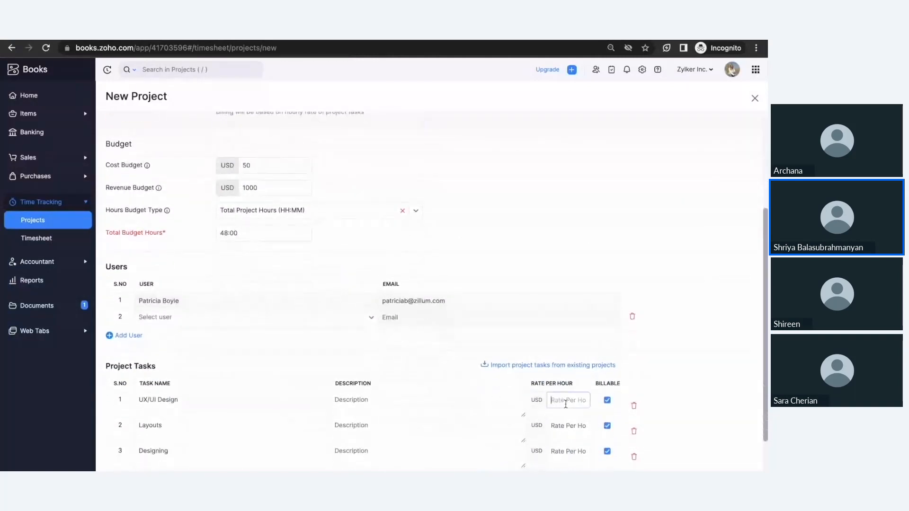
pyautogui.write('50')
pyautogui.click(566, 425)
pyautogui.write('`0')
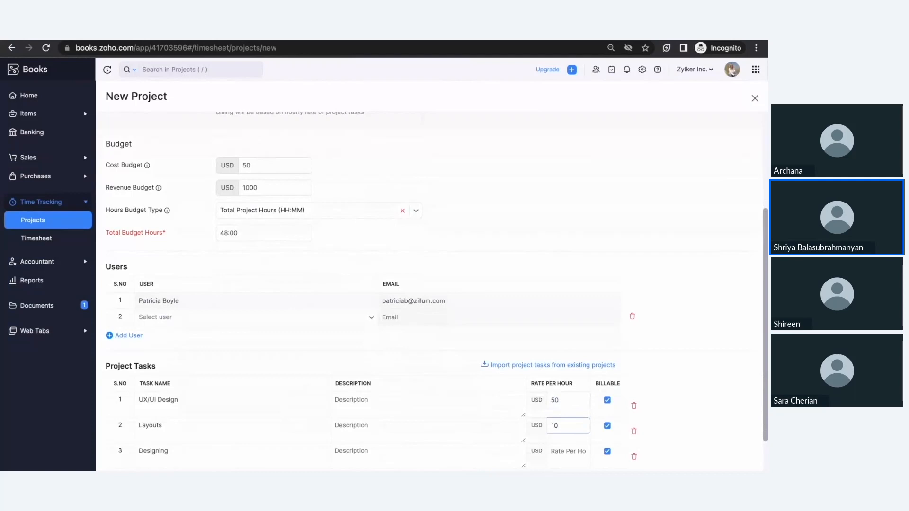
pyautogui.press('BackSpace')
pyautogui.press('BackSpace')
pyautogui.write('100')
pyautogui.click(560, 449)
pyautogui.write('100')
# Step: Remove the empty second user row and save the new project
pyautogui.click(635, 320)
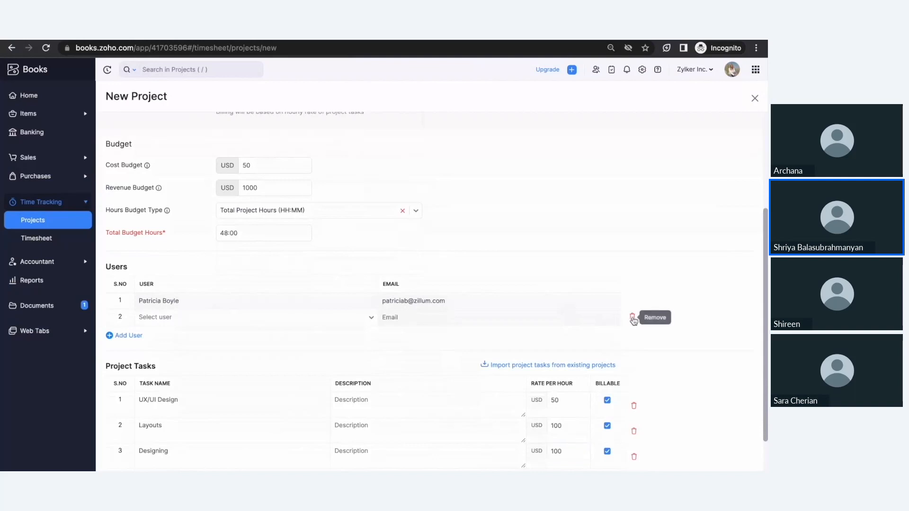
pyautogui.click(634, 319)
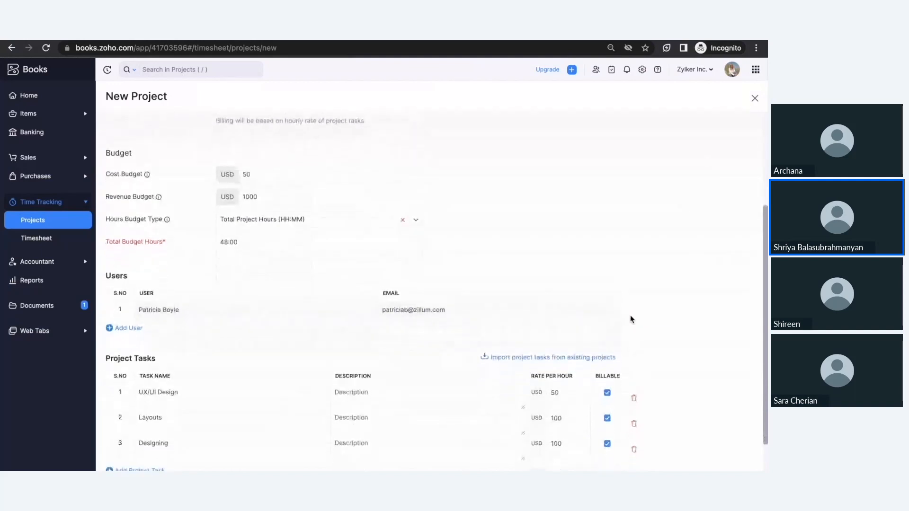
pyautogui.scroll(-2, 630, 317)
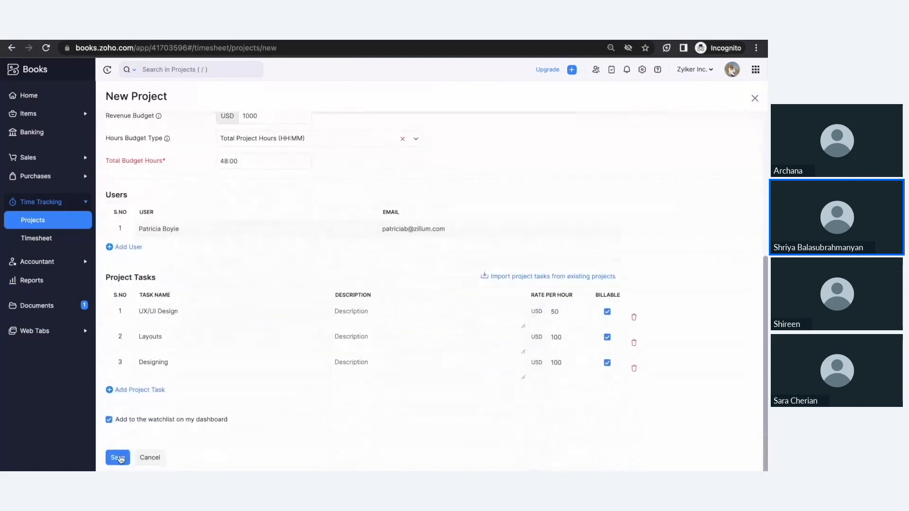
pyautogui.click(118, 457)
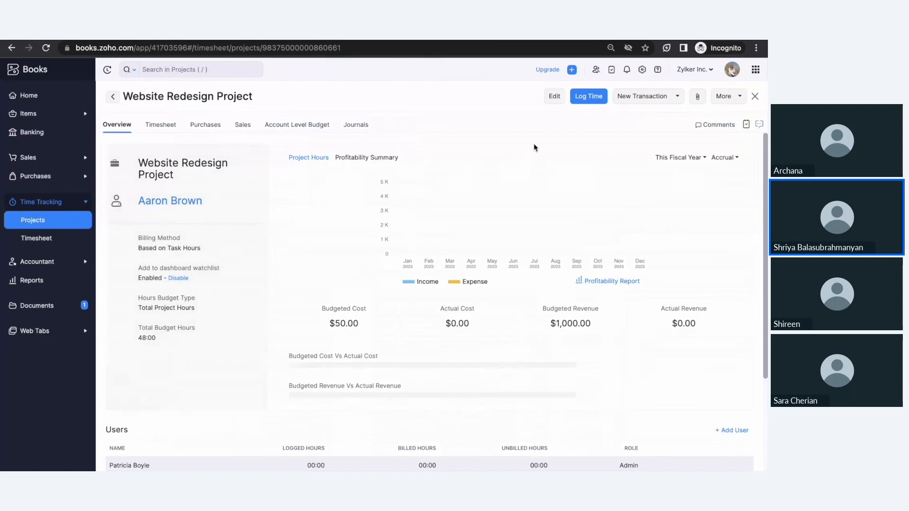
# Step: Log 02:00 hours of billable time on the Designing task of Website Redesign Project, after showing the start and end time alternative
pyautogui.click(587, 97)
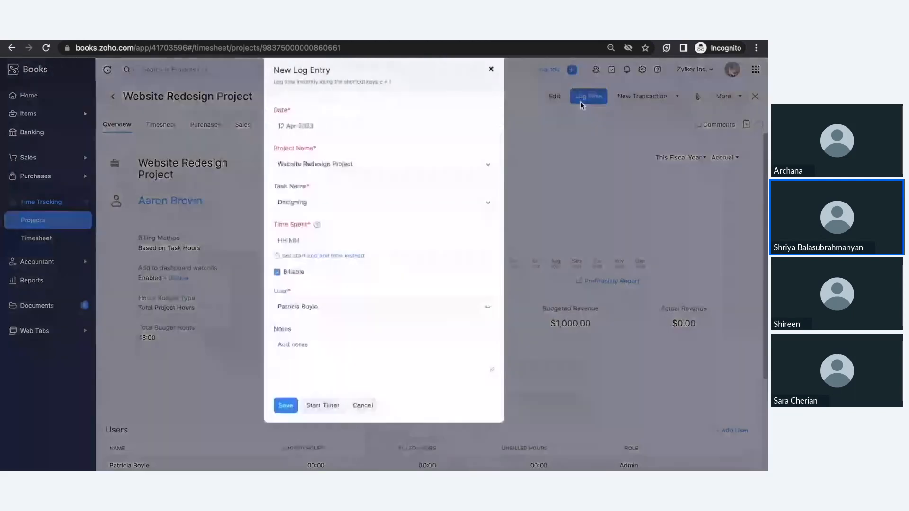
pyautogui.click(299, 257)
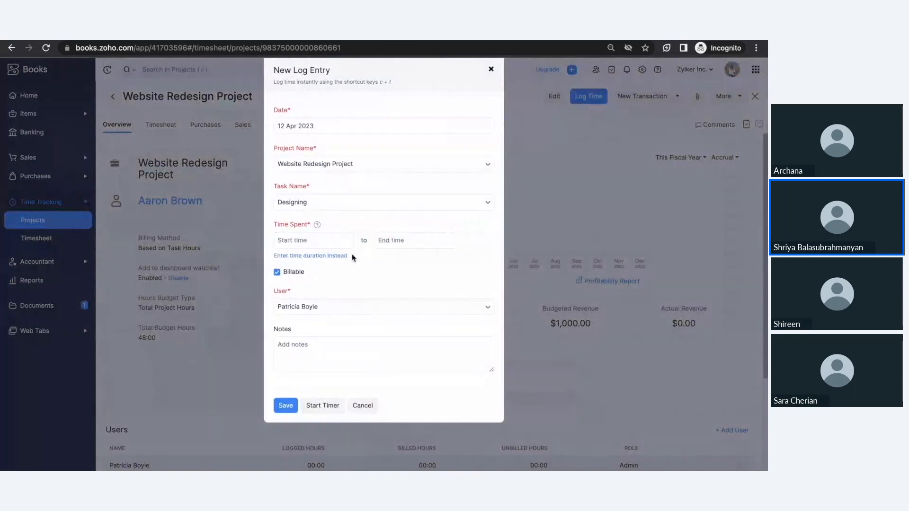
pyautogui.click(342, 256)
pyautogui.click(322, 240)
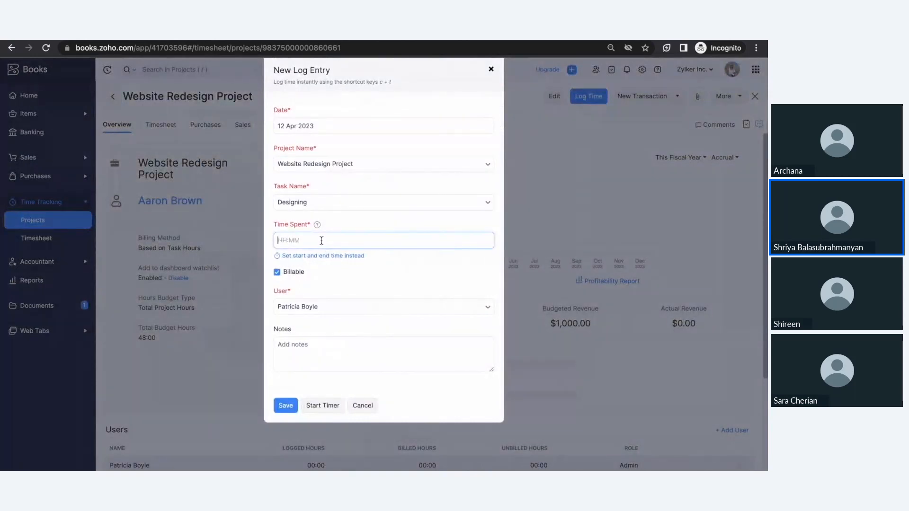
pyautogui.write('3')
pyautogui.click(360, 203)
pyautogui.click(360, 204)
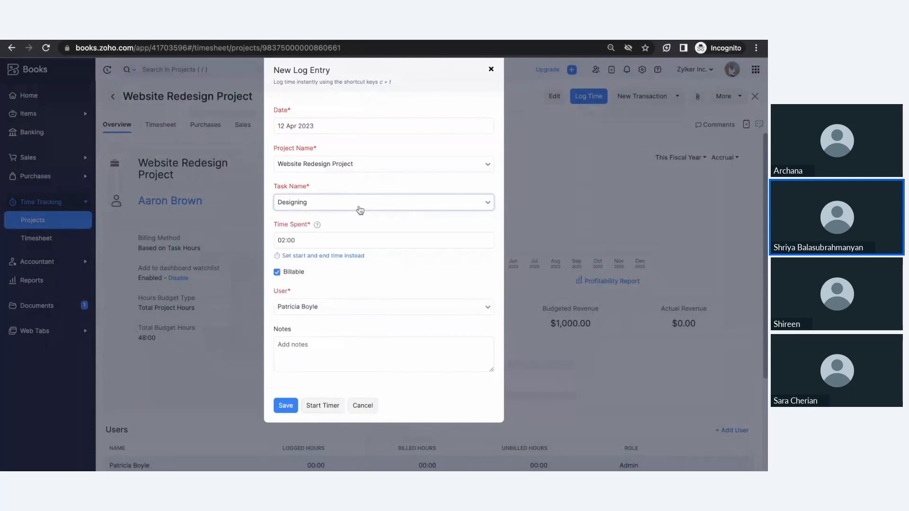
pyautogui.click(386, 281)
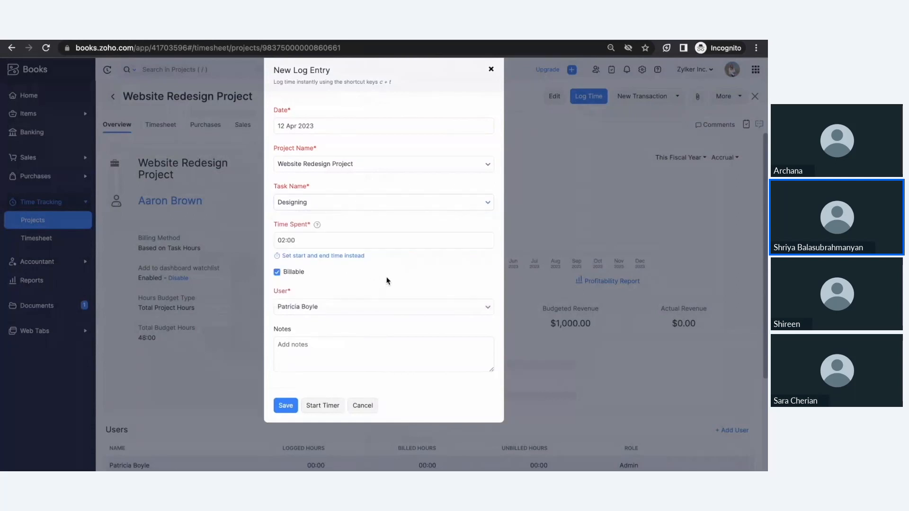
pyautogui.click(285, 406)
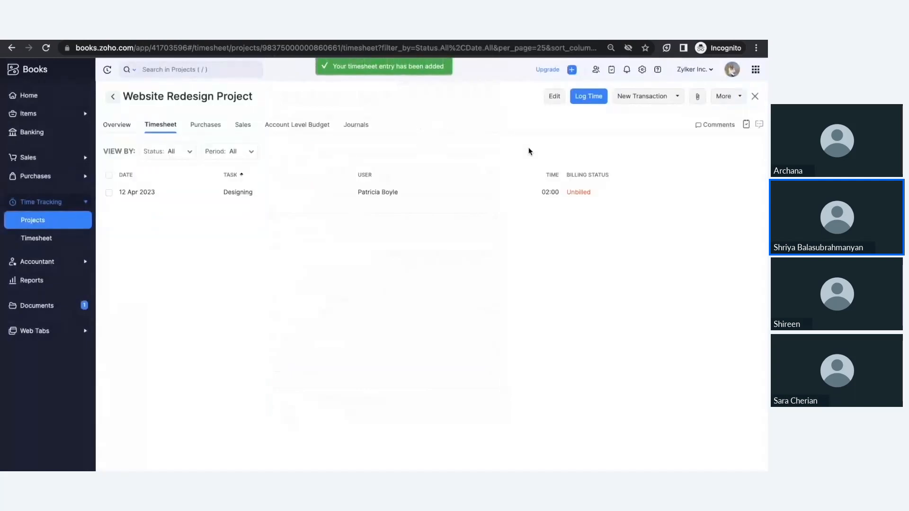
# Step: Start a timer for a new log entry on the Designing task of Website Redesign Project
pyautogui.click(592, 97)
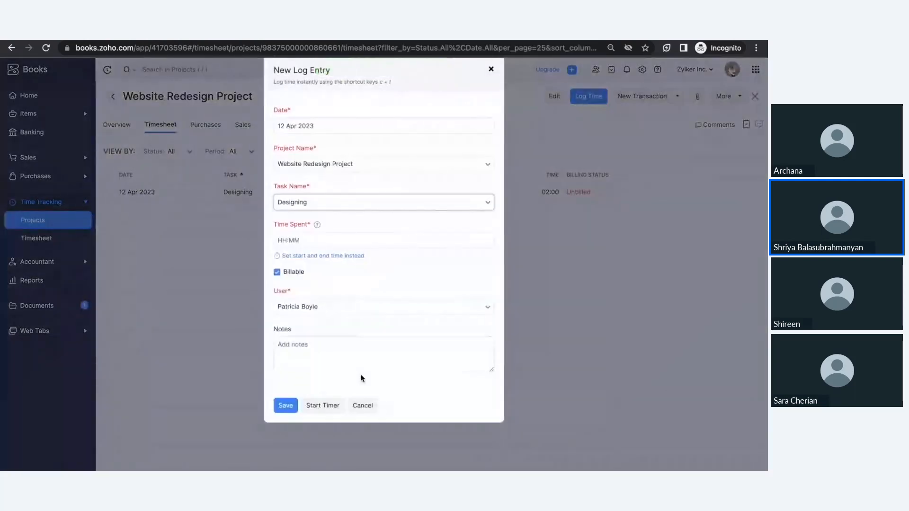
pyautogui.click(323, 406)
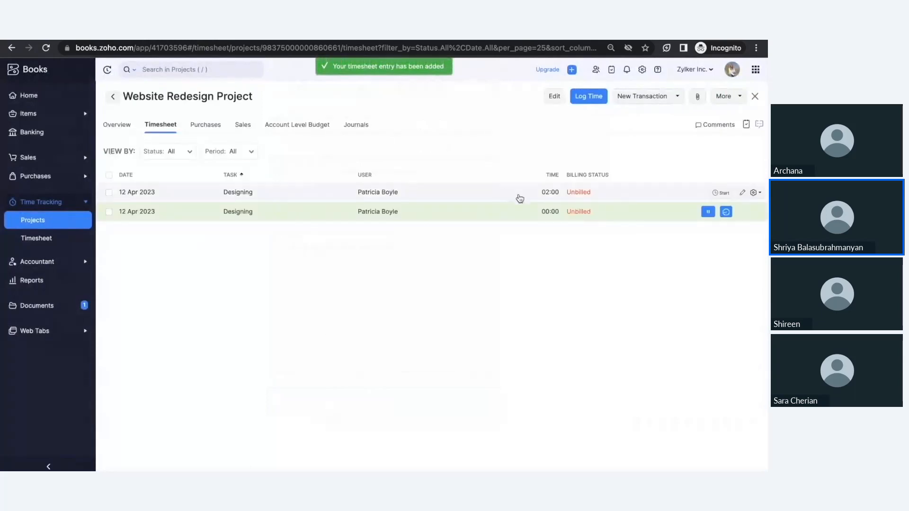
pyautogui.moveTo(727, 200)
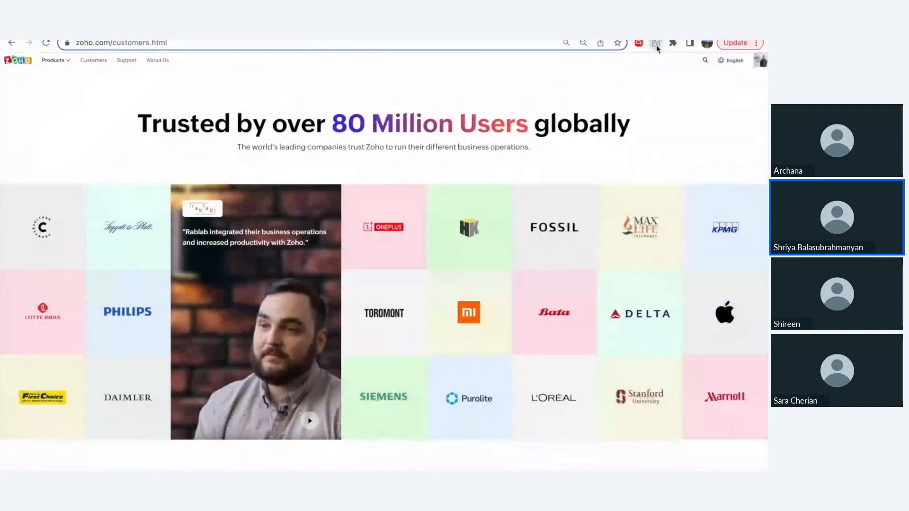
# Step: Log 2 non-billable hours on the Layout work task of Brochure Designing, dated March 30, 2023, using the browser timer extension
pyautogui.click(656, 45)
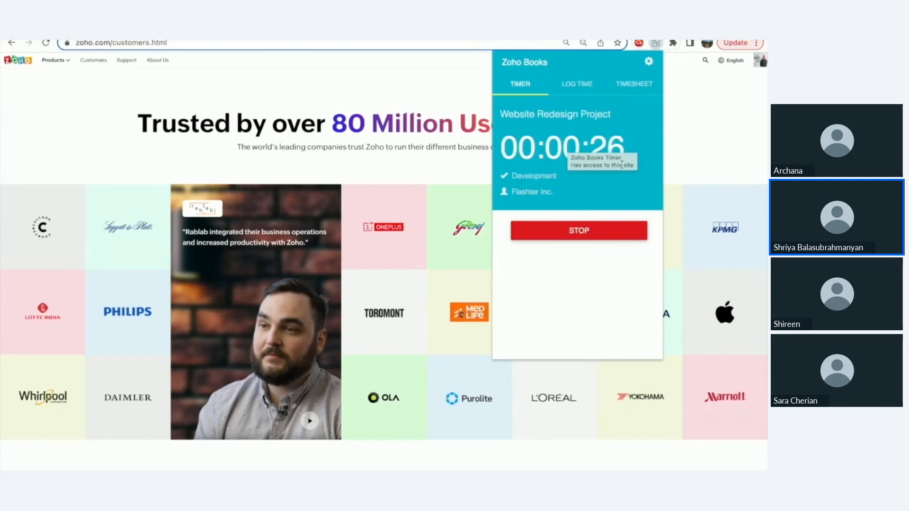
pyautogui.click(576, 88)
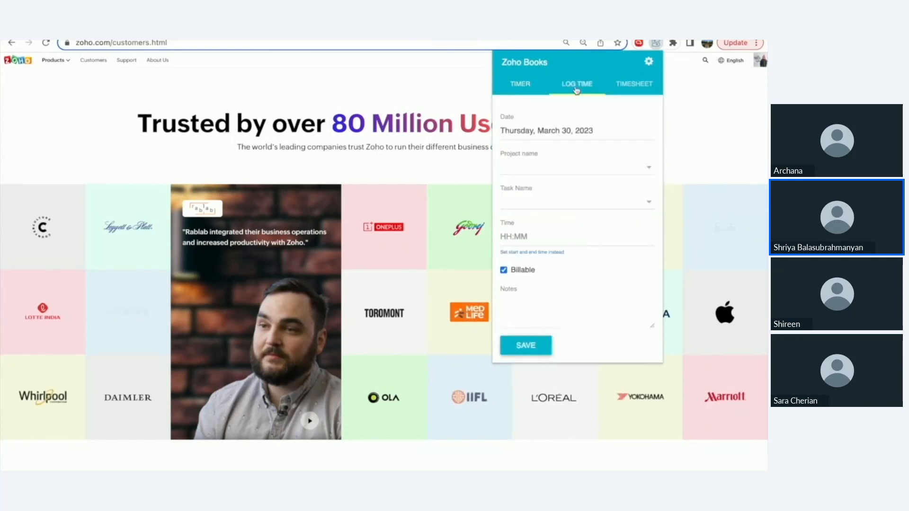
pyautogui.click(549, 163)
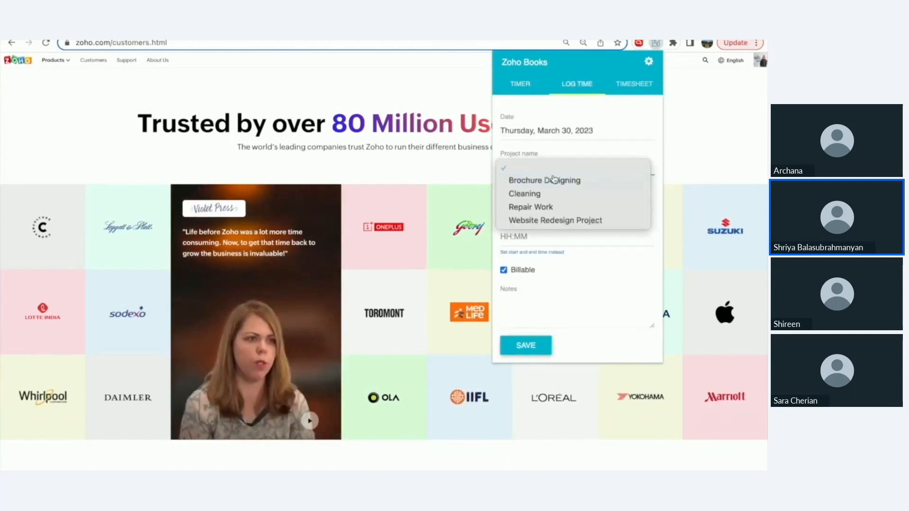
pyautogui.click(554, 179)
pyautogui.click(542, 201)
pyautogui.click(530, 213)
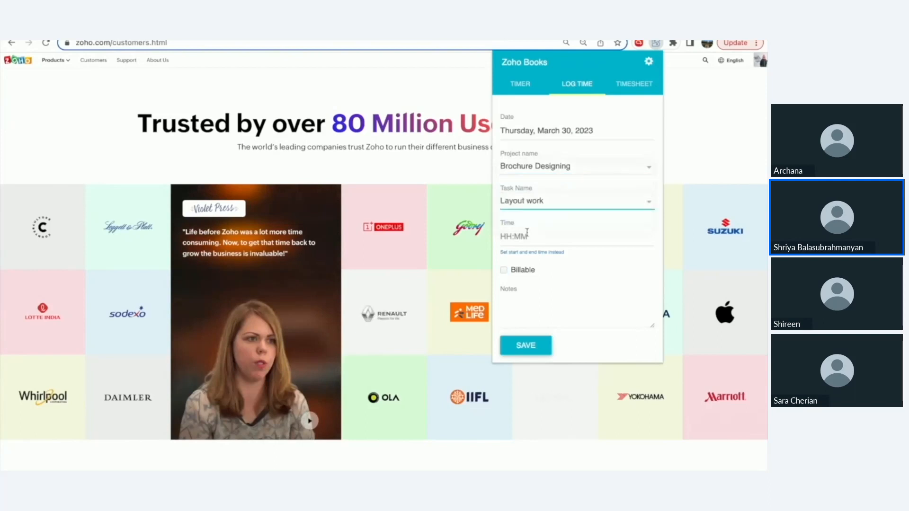
pyautogui.click(527, 233)
pyautogui.write('2')
pyautogui.click(556, 283)
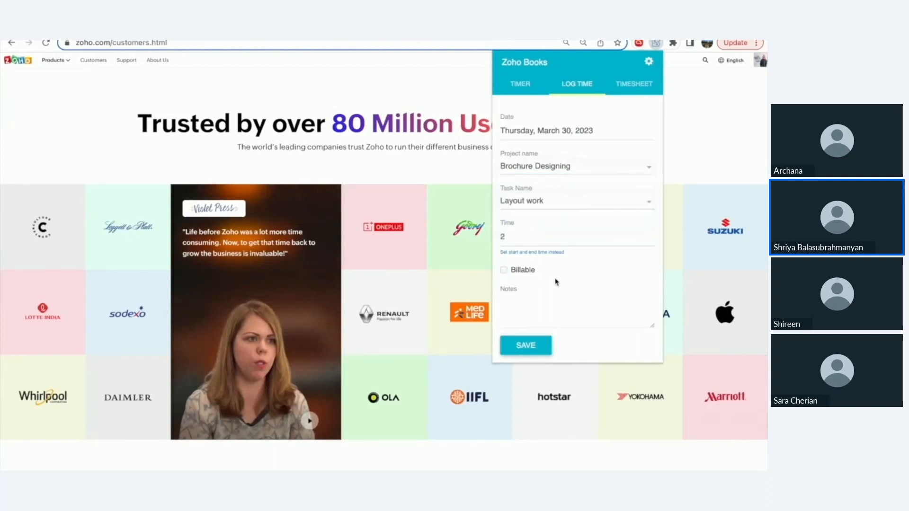
pyautogui.click(524, 345)
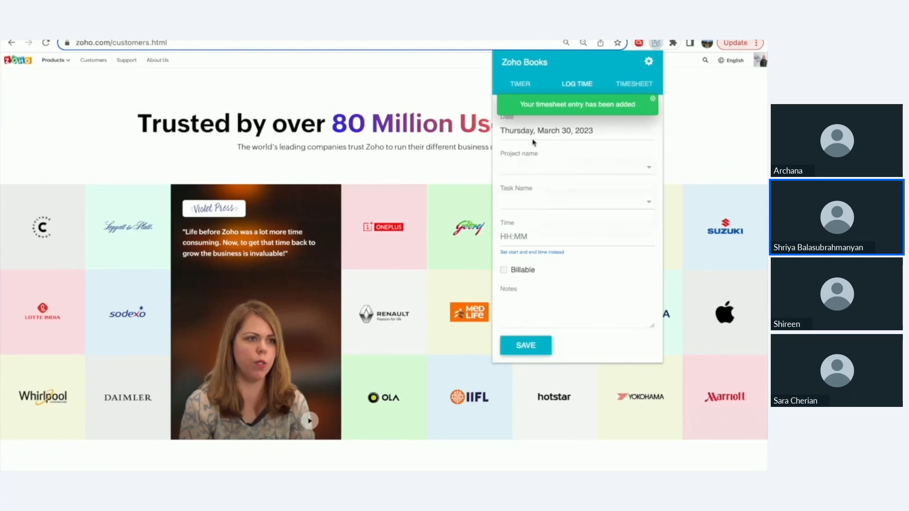
pyautogui.moveTo(521, 105); pyautogui.dragTo(619, 105)
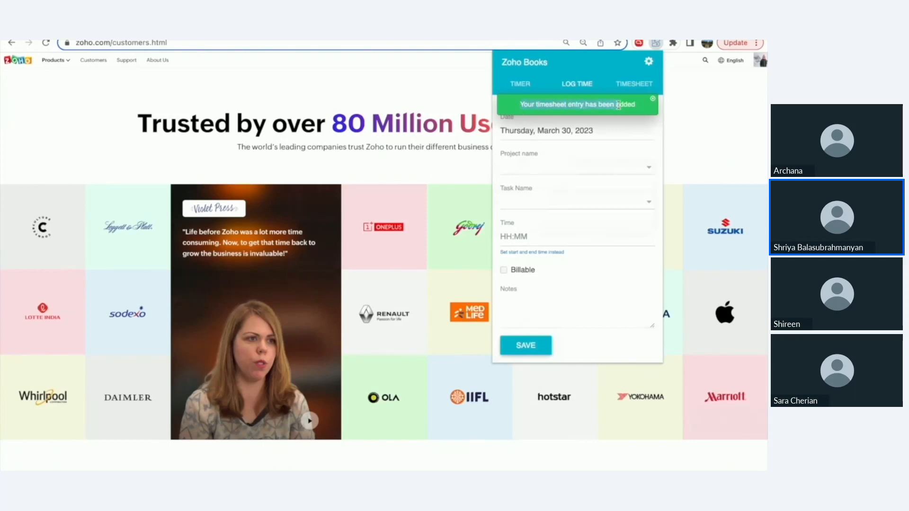
# Step: Switch back to Zoho Books, enable time entry approval for Website Redesign Project with the test user as approver, and save the project
pyautogui.hotkey('ctrl', 'Left')
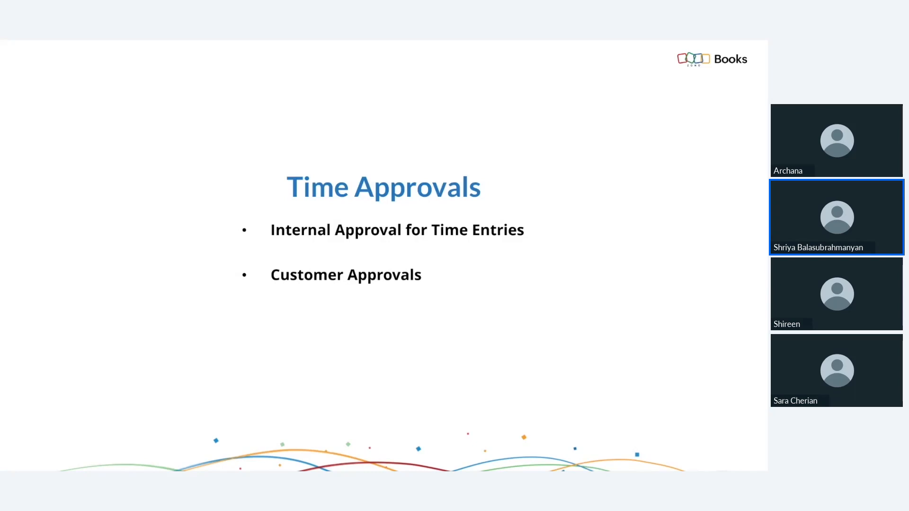
pyautogui.press('Left')
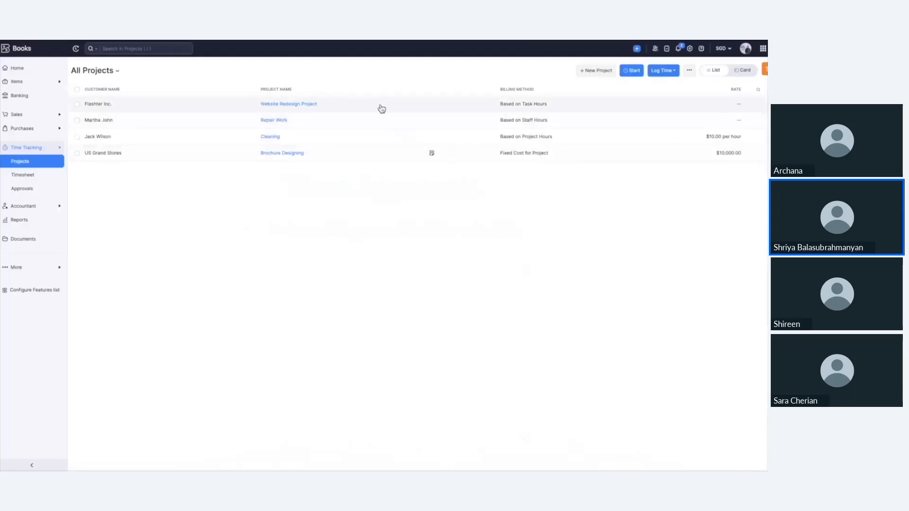
pyautogui.click(379, 106)
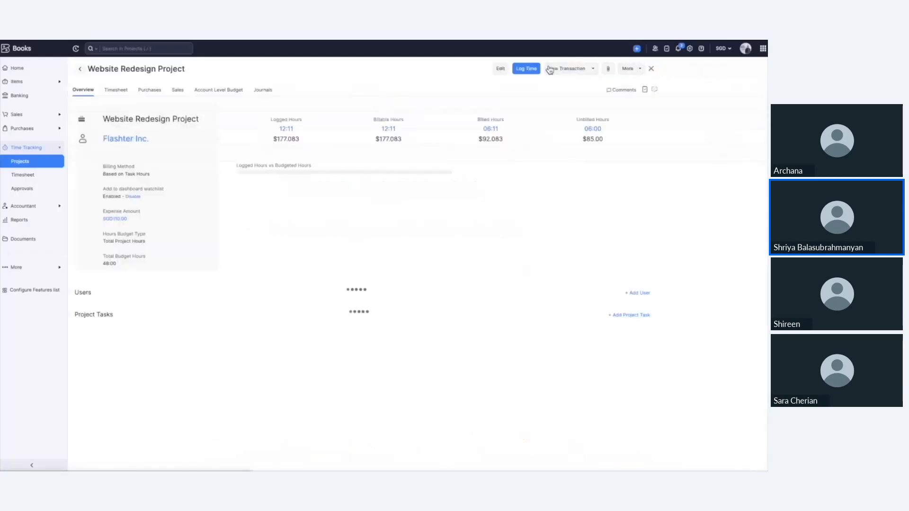
pyautogui.click(500, 68)
pyautogui.scroll(-5, 185, 300)
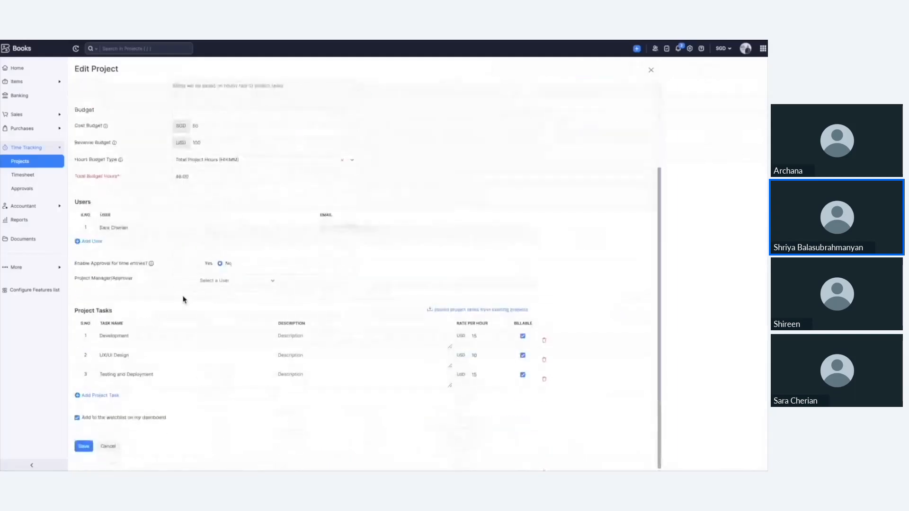
pyautogui.moveTo(74, 263); pyautogui.dragTo(148, 263)
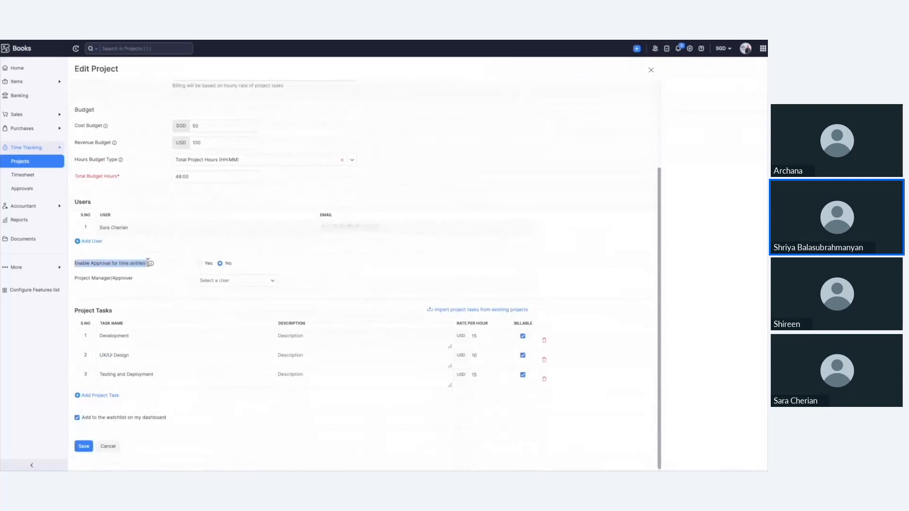
pyautogui.click(139, 274)
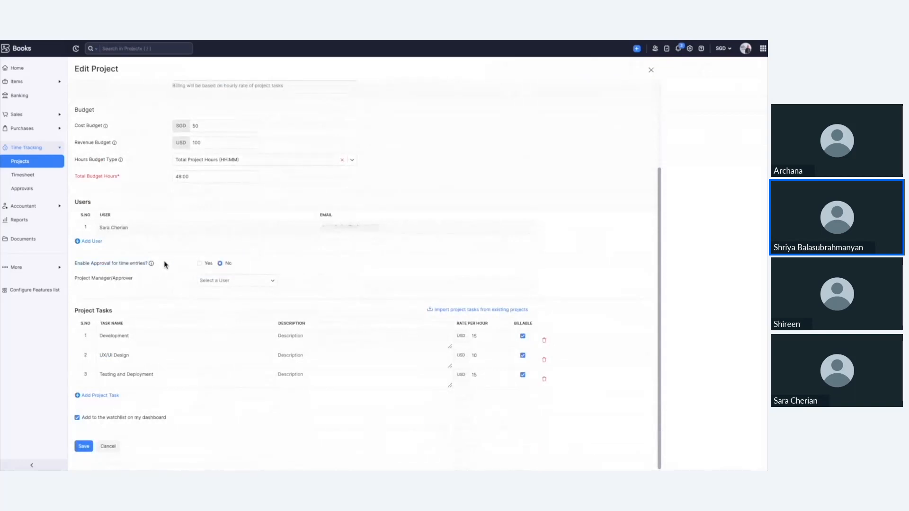
pyautogui.click(199, 264)
pyautogui.click(219, 281)
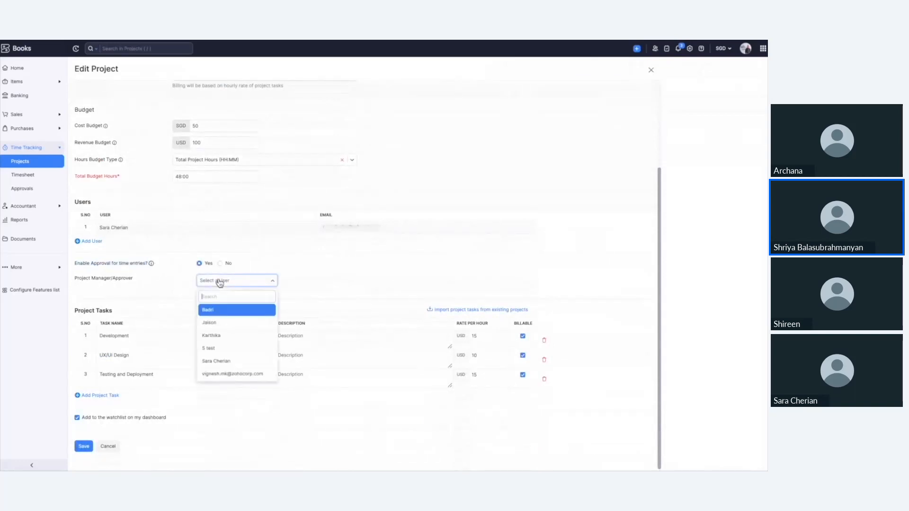
pyautogui.click(226, 348)
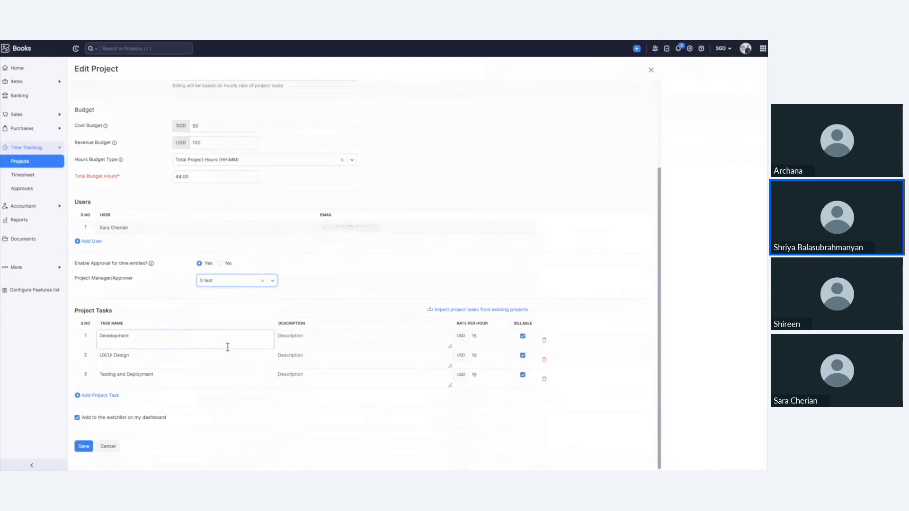
pyautogui.click(84, 446)
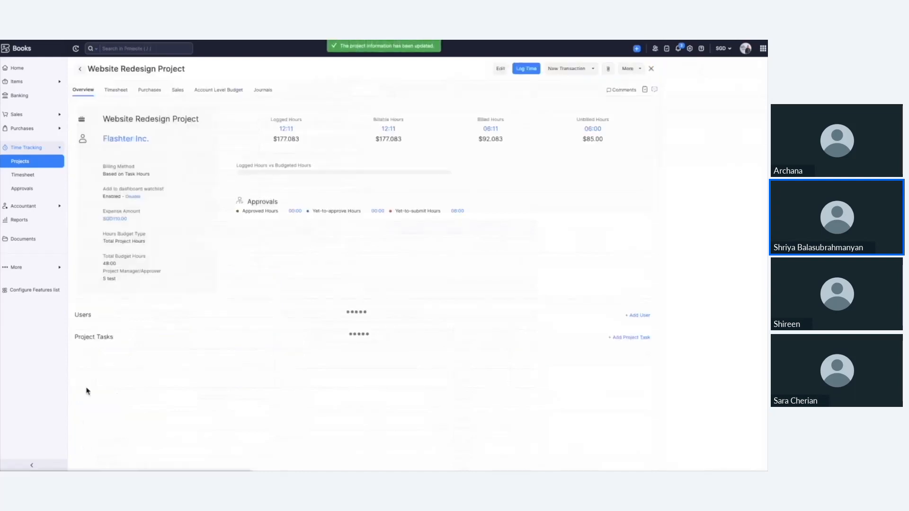
# Step: Create an approval named "To be approved" for all Website Redesign Project time entries, save it and refresh to check its approval status
pyautogui.click(35, 190)
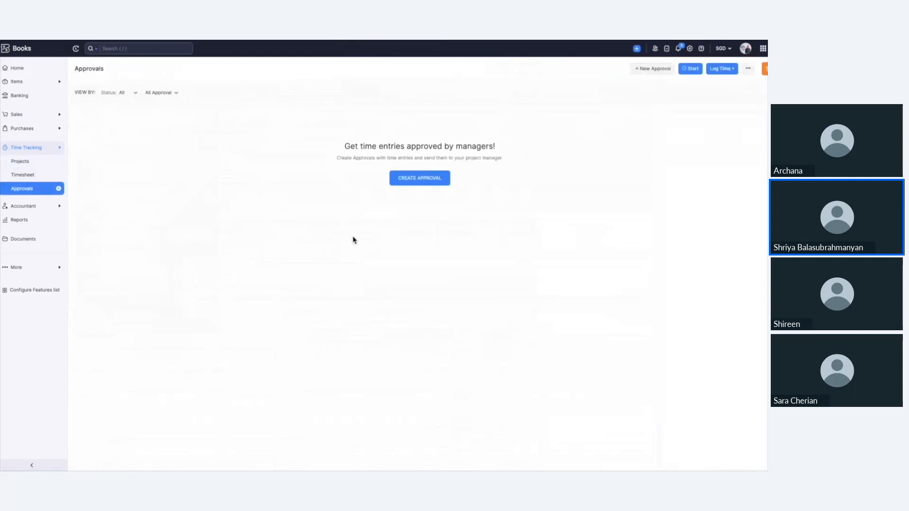
pyautogui.click(426, 178)
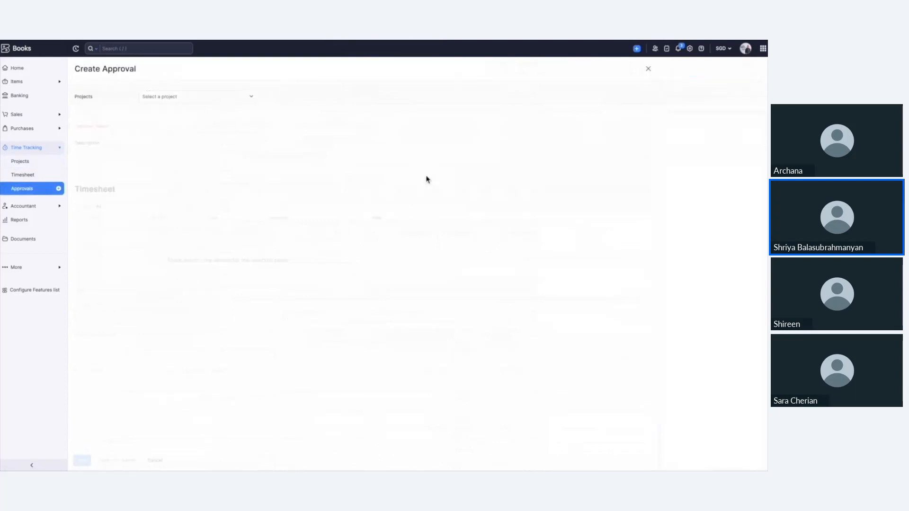
pyautogui.click(220, 96)
pyautogui.click(188, 125)
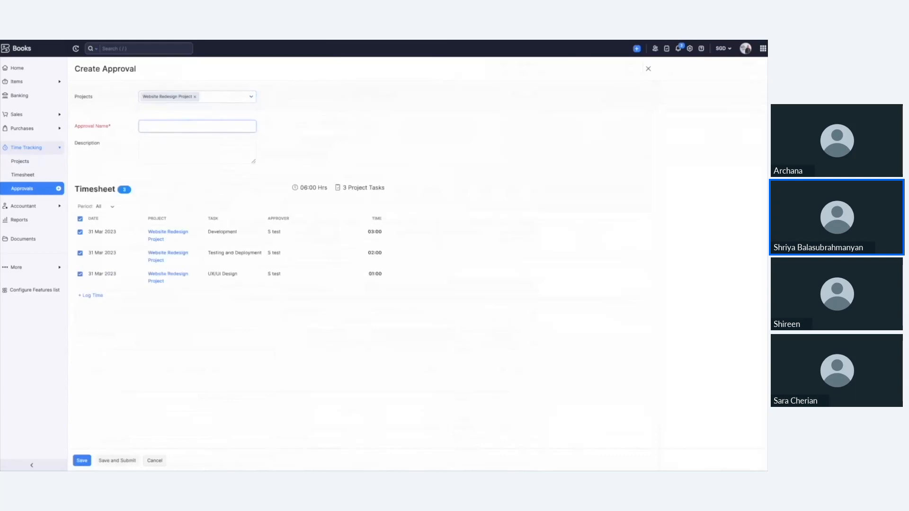
pyautogui.write('To be approved')
pyautogui.click(85, 461)
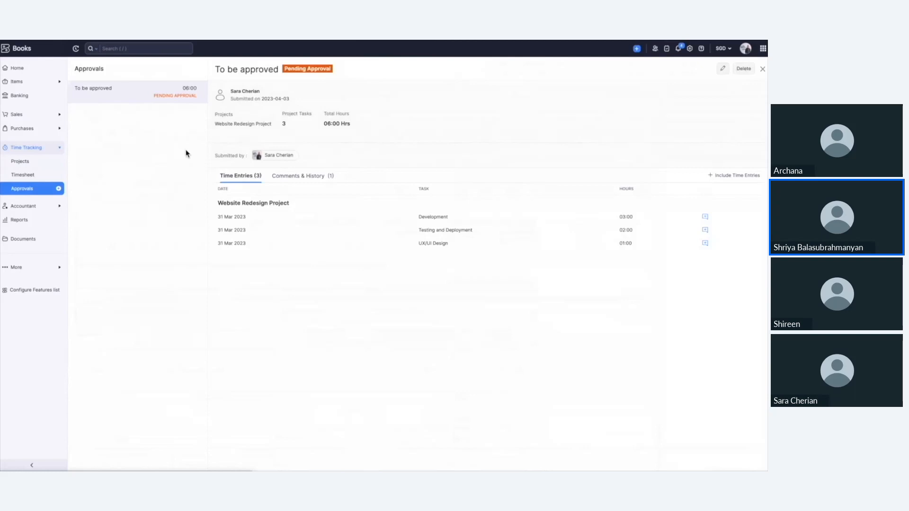
pyautogui.press('super+r')
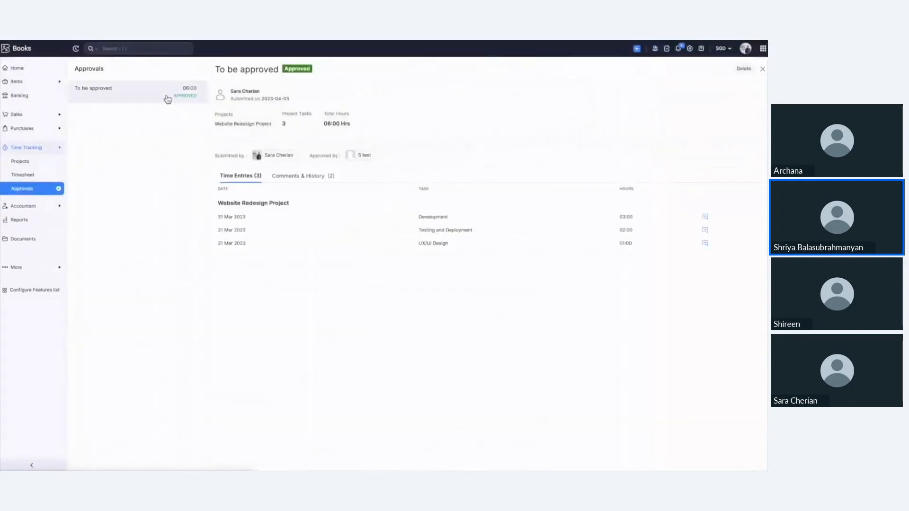
pyautogui.doubleClick(195, 96)
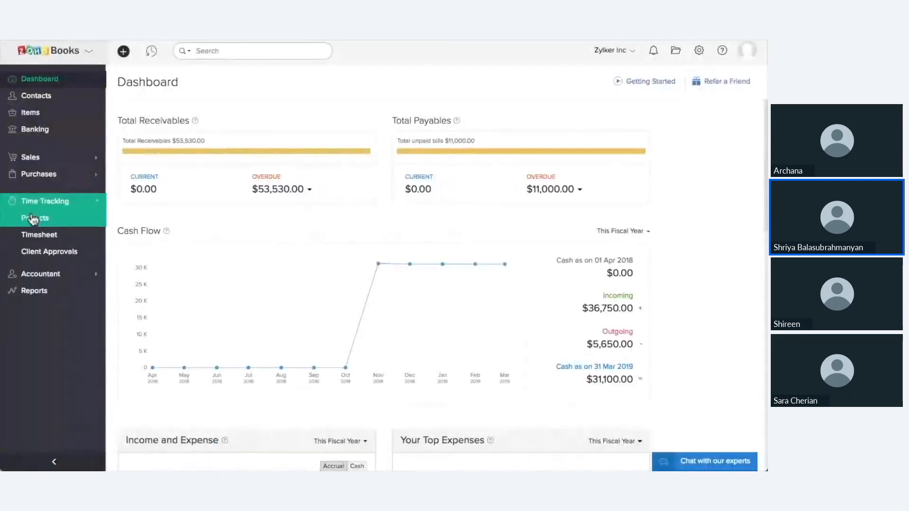
# Step: Start a new project named Web Design for Zillum Corporation and enable client approval for its time entries
pyautogui.click(32, 220)
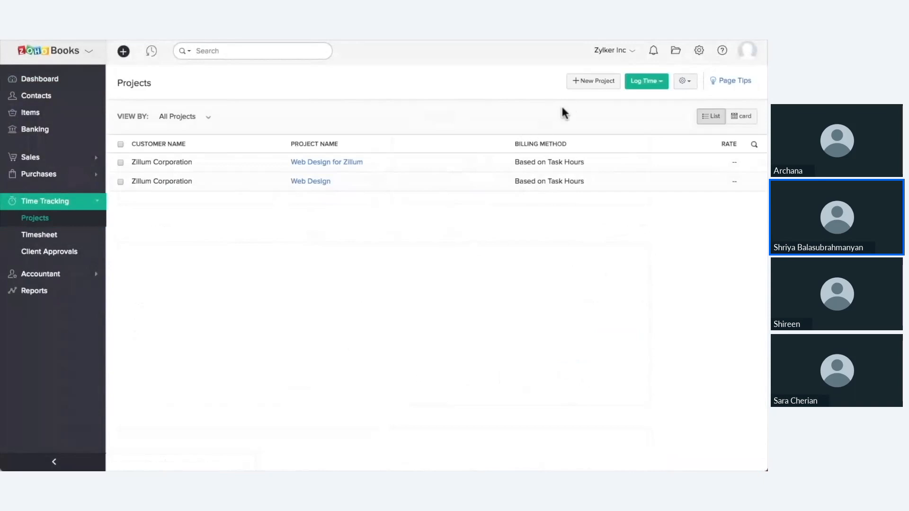
pyautogui.click(591, 84)
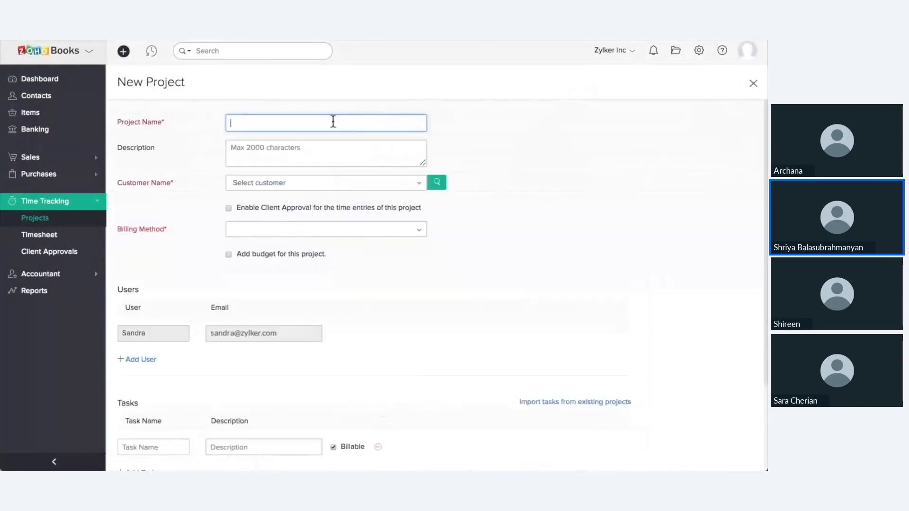
pyautogui.write('Web Design')
pyautogui.click(313, 184)
pyautogui.click(300, 238)
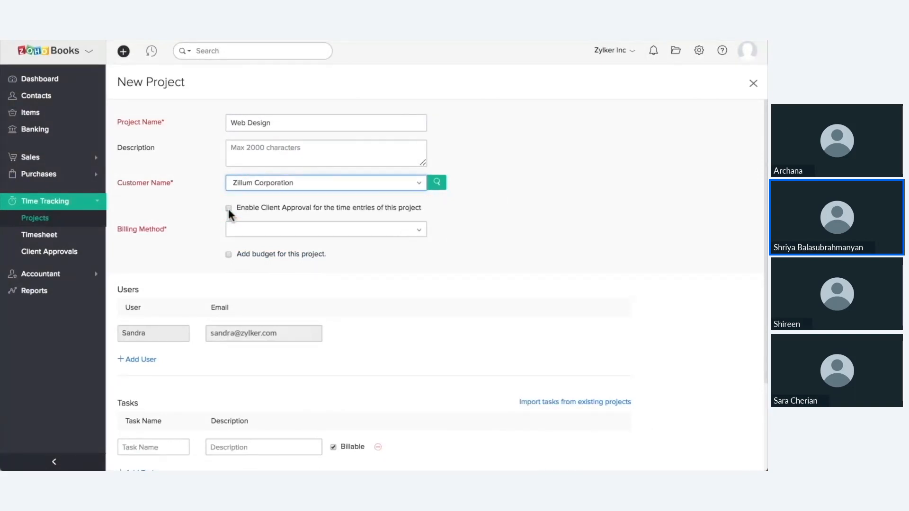
pyautogui.click(228, 208)
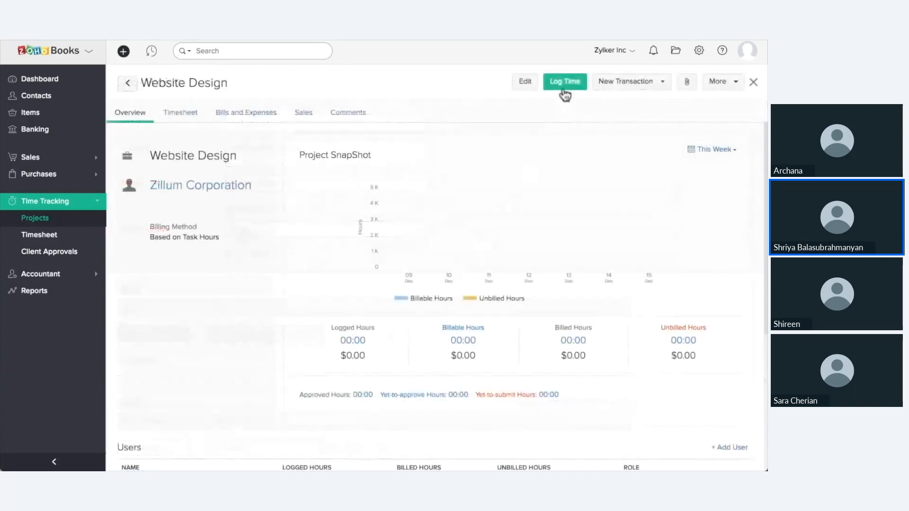
# Step: Log 8 billable hours on the Content task of the Website Design project, dated 14 Dec 2018
pyautogui.click(565, 83)
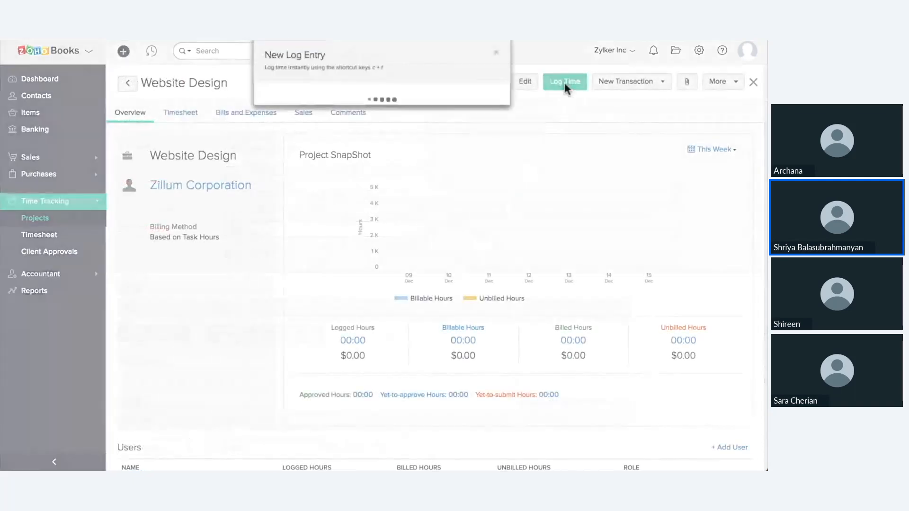
pyautogui.click(314, 230)
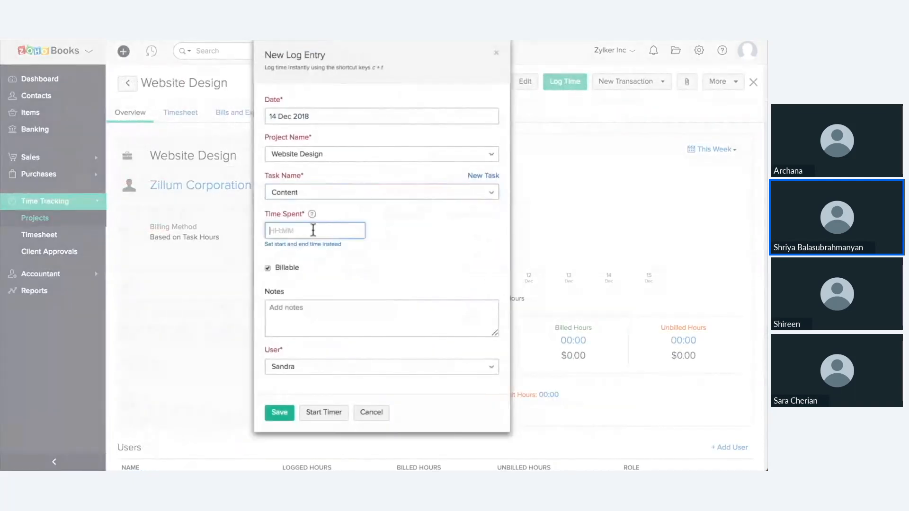
pyautogui.write('8')
pyautogui.click(277, 407)
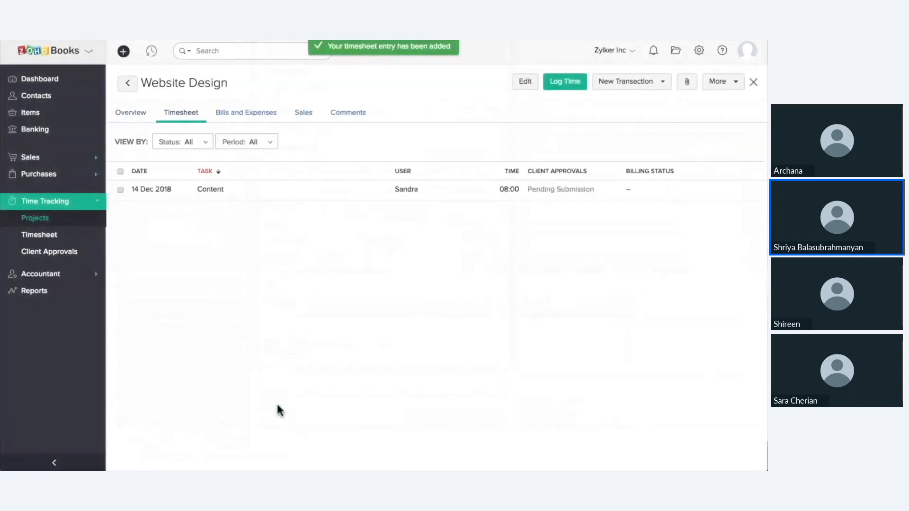
# Step: Start a new client approval for Zillum Corporation and name it "Approval for website design"
pyautogui.click(65, 250)
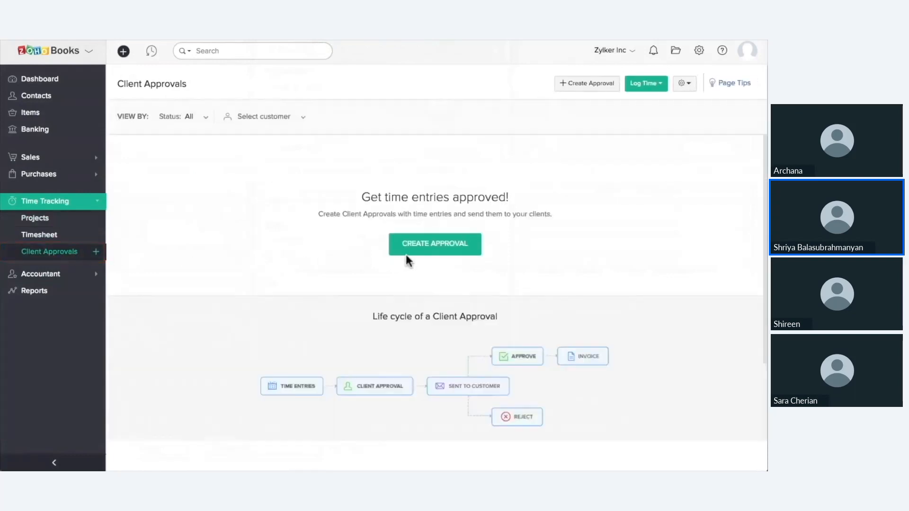
pyautogui.click(409, 256)
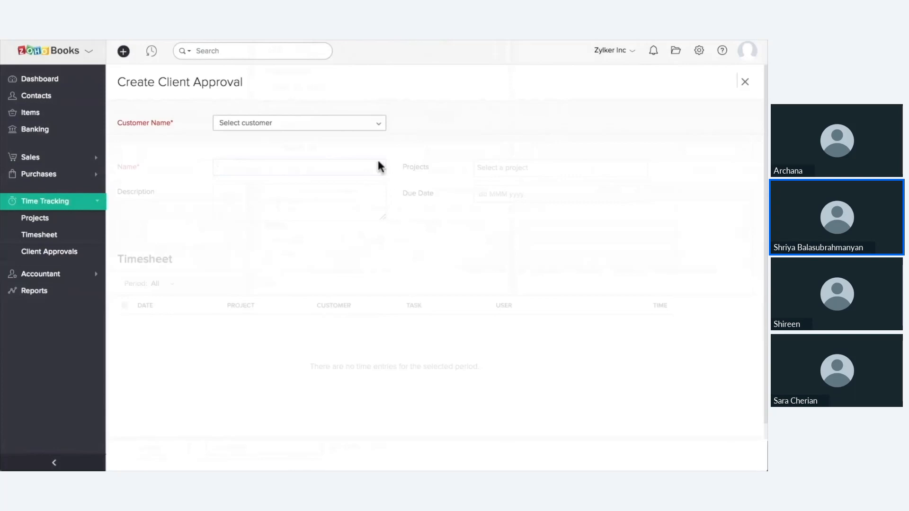
pyautogui.click(376, 125)
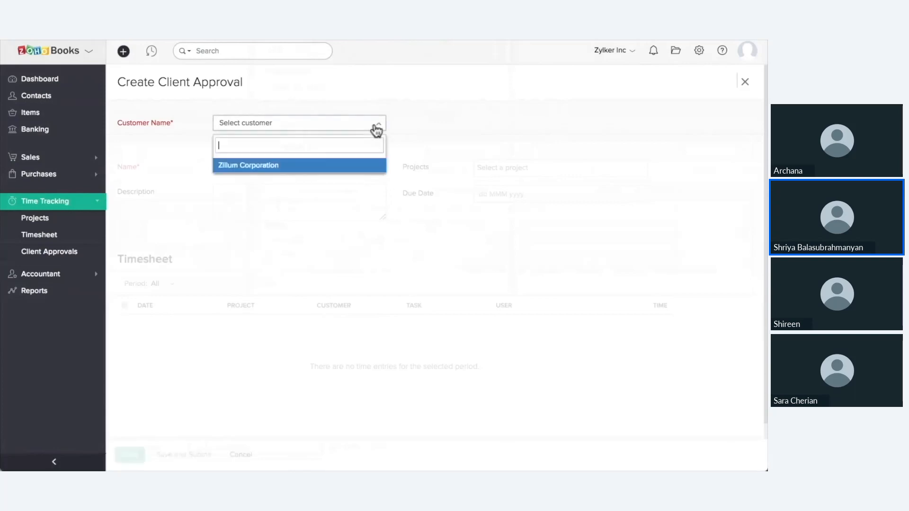
pyautogui.click(372, 165)
pyautogui.click(355, 168)
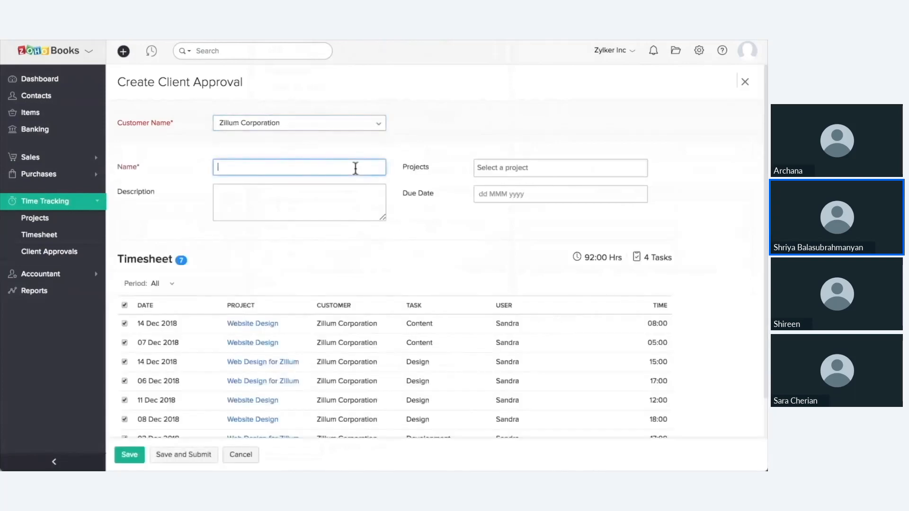
pyautogui.write('Approval for website design')
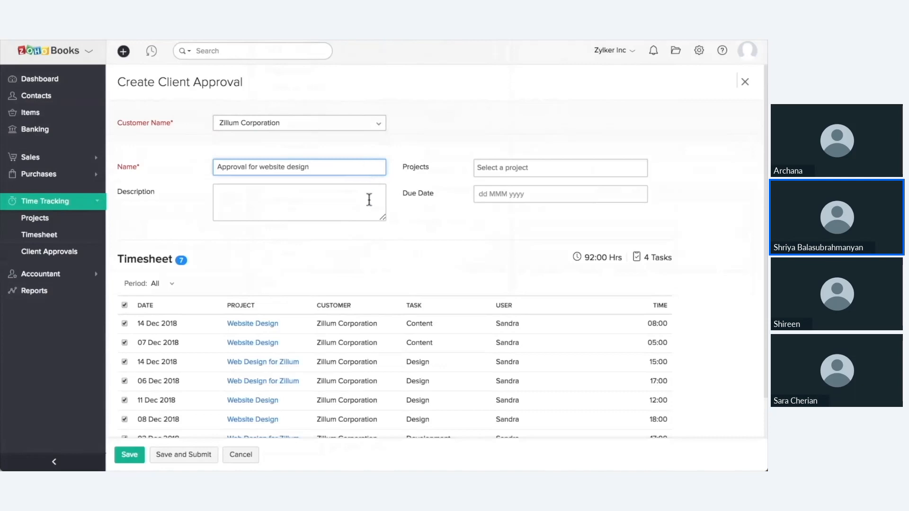
# Step: Set the client approval's due date to 26 Dec 2018 and limit it to the Website Design project
pyautogui.click(484, 194)
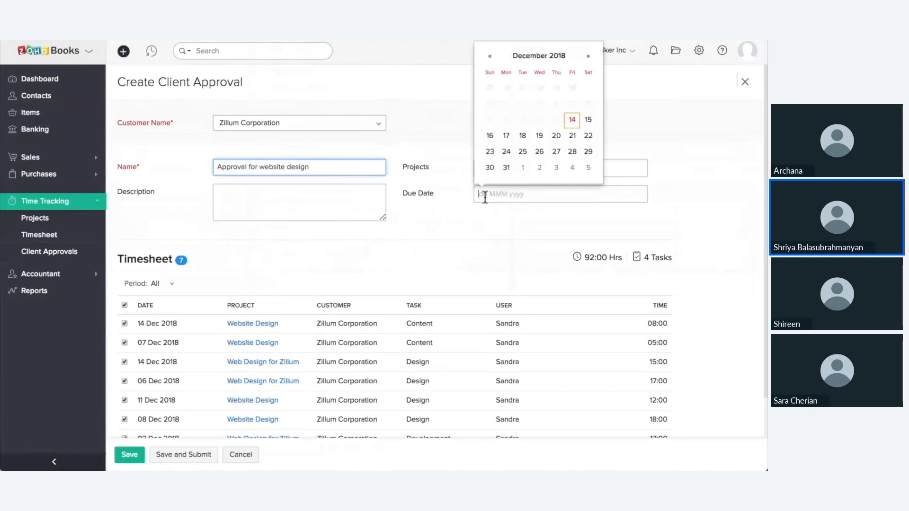
pyautogui.click(537, 153)
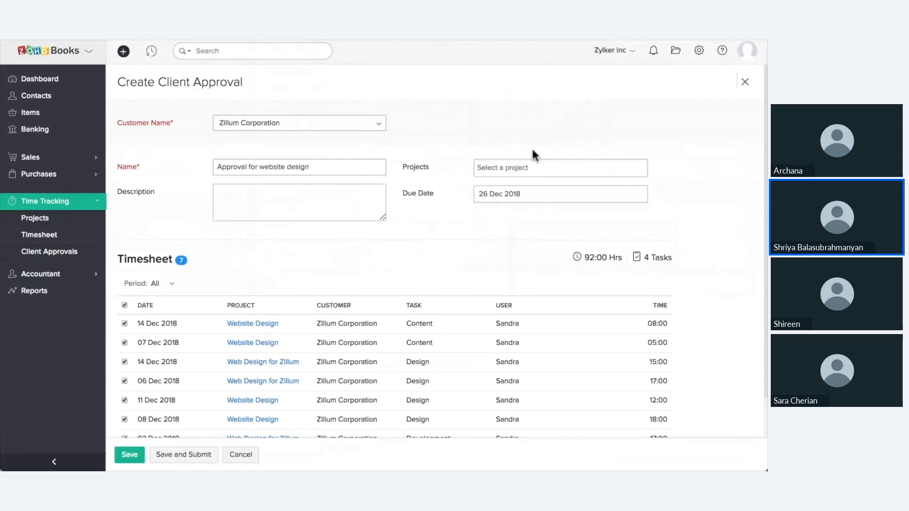
pyautogui.click(550, 168)
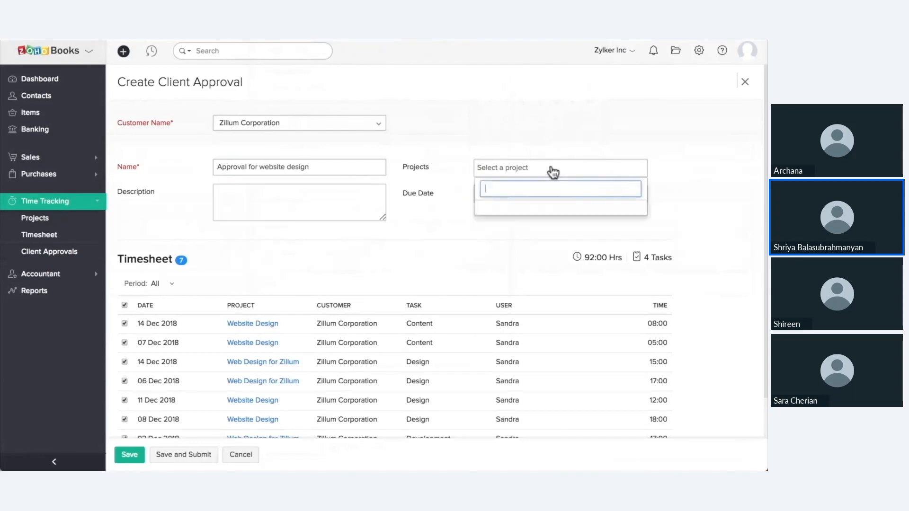
pyautogui.click(544, 240)
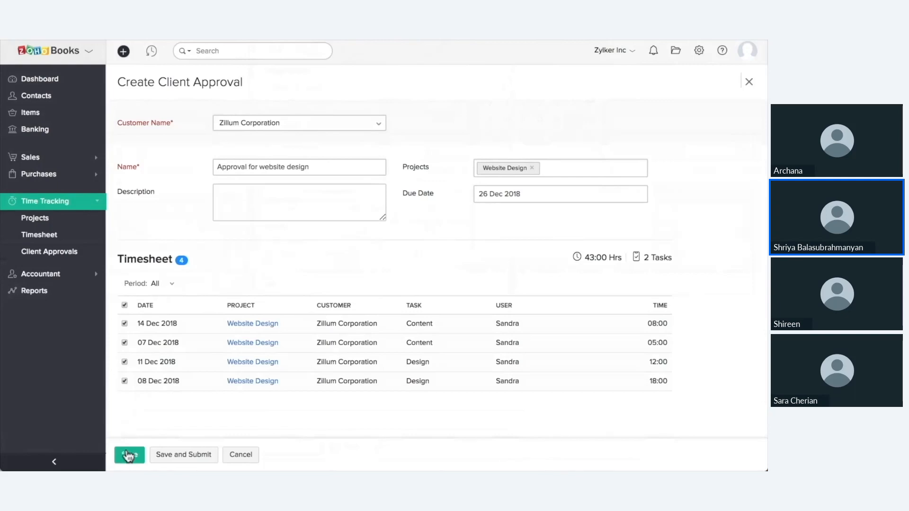
# Step: Save and submit the approval to the customer, and approve it in the client portal through the link in the emailed request
pyautogui.click(194, 456)
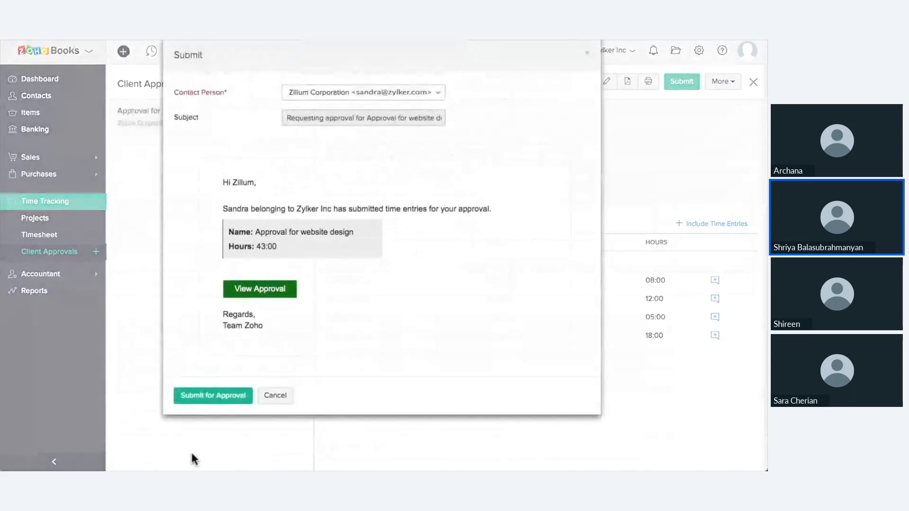
pyautogui.click(204, 397)
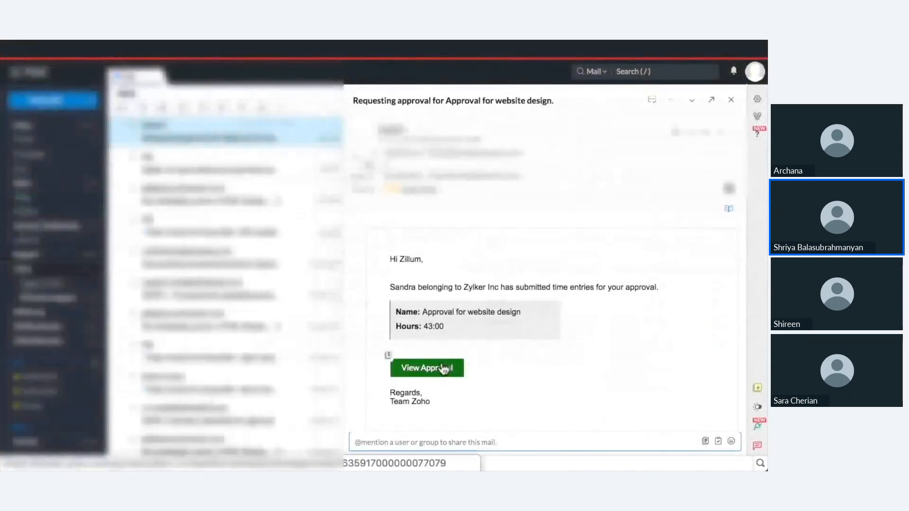
pyautogui.click(443, 369)
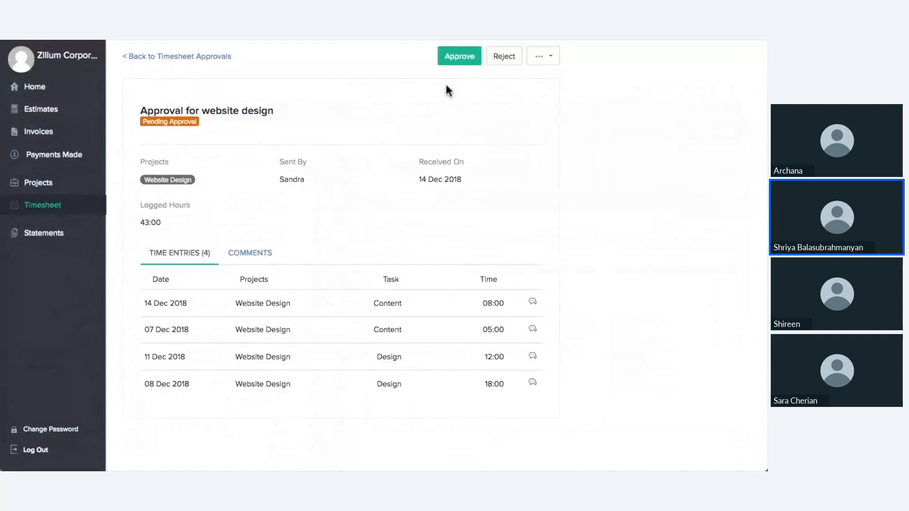
pyautogui.click(456, 60)
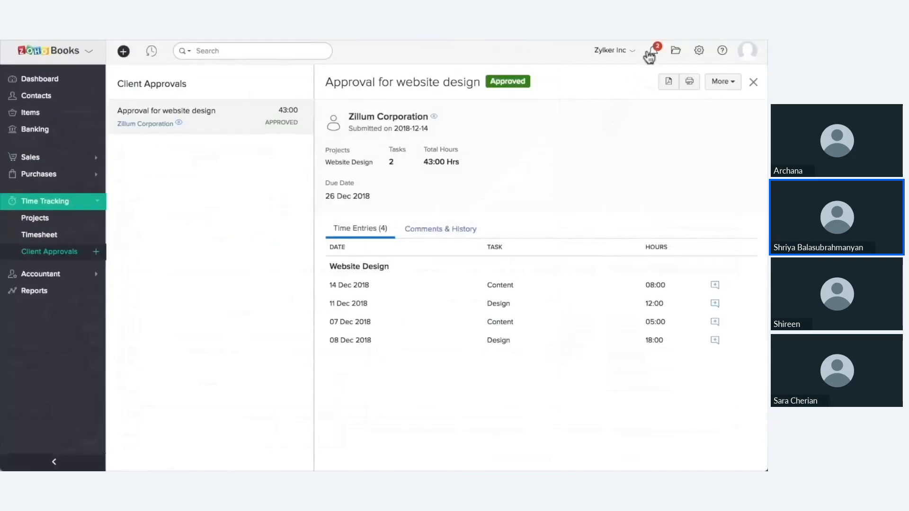
# Step: Check the notifications in Zoho Books for the client's response, and view the approval's comments and history
pyautogui.click(652, 52)
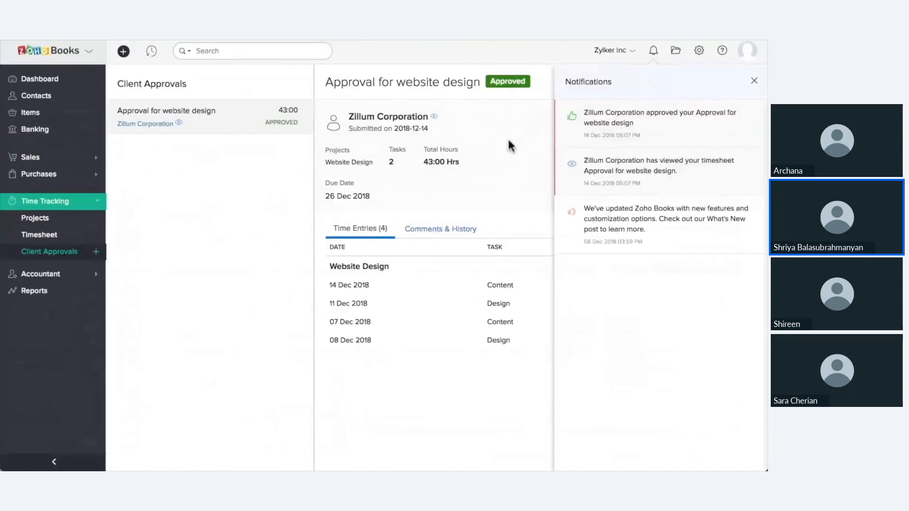
pyautogui.click(510, 145)
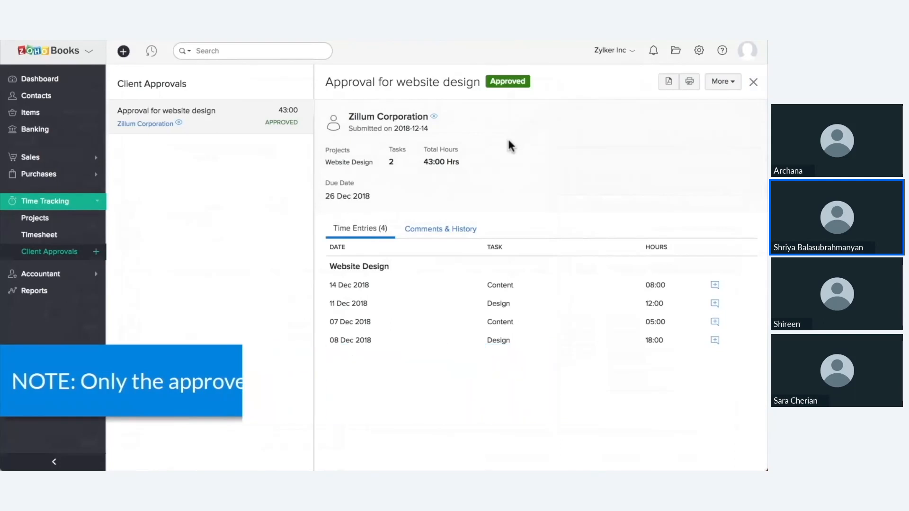
pyautogui.click(436, 227)
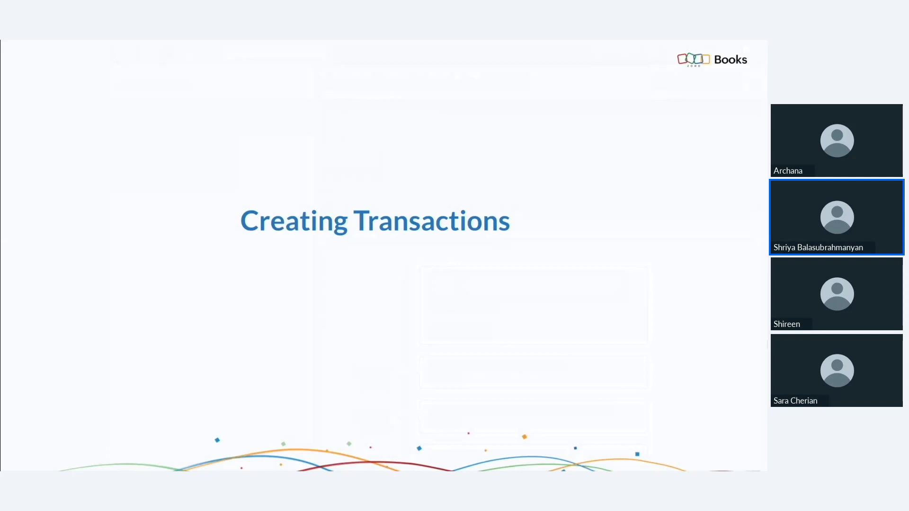
# Step: Switch to the active projects list in Zoho Books, open Website Redesign Project and start a new expense for it
pyautogui.hotkey('ctrl', 'Left')
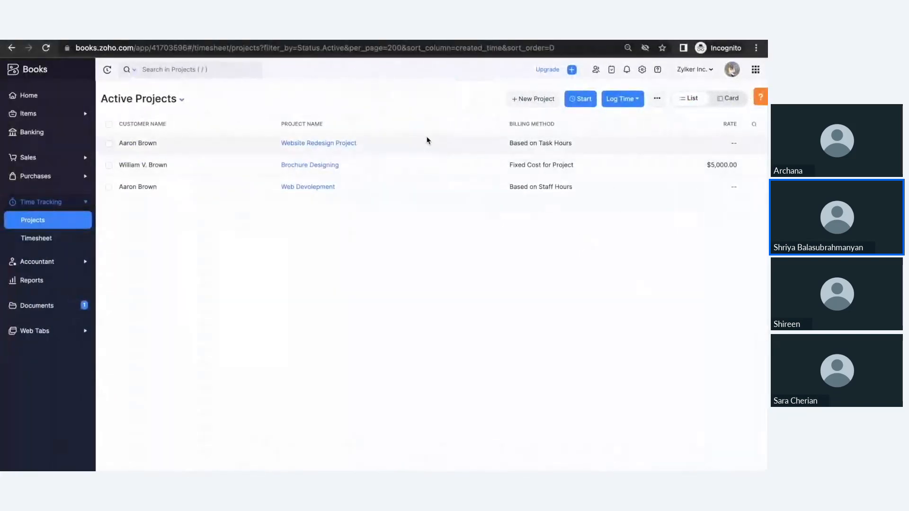
pyautogui.click(426, 141)
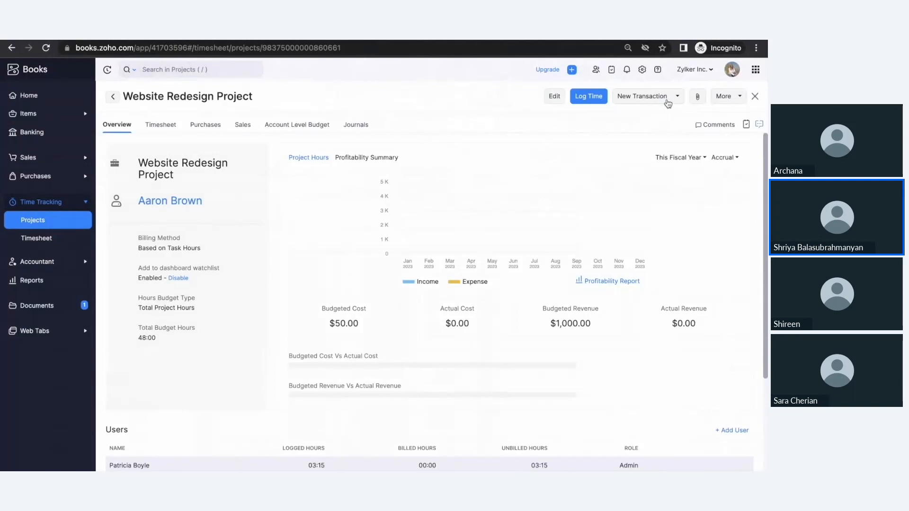
pyautogui.click(668, 104)
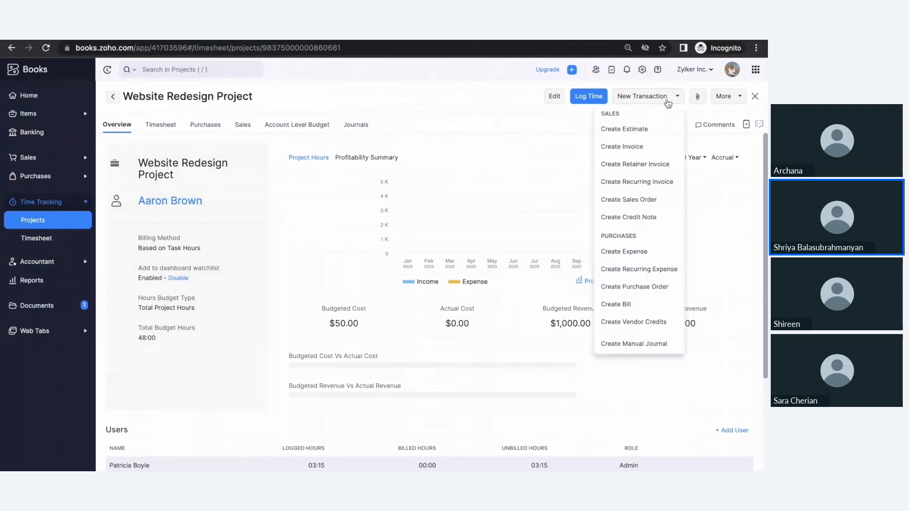
pyautogui.click(636, 258)
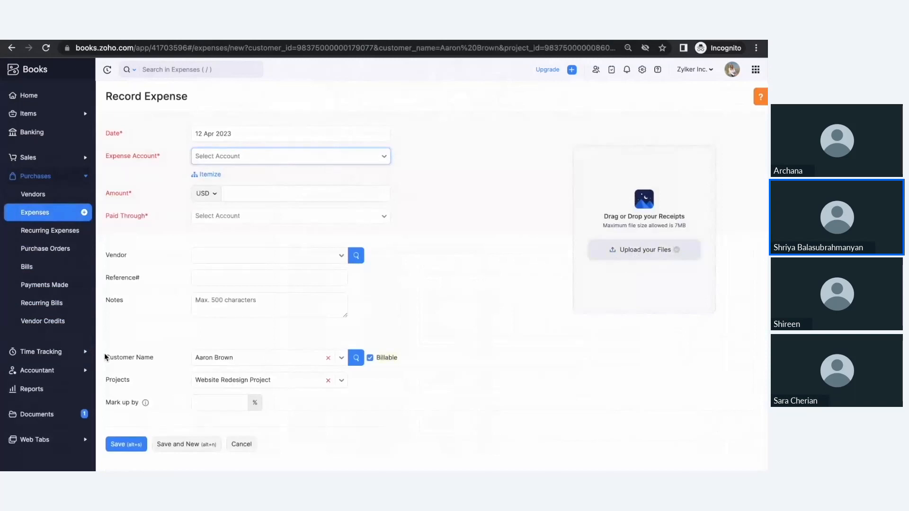
pyautogui.moveTo(105, 356); pyautogui.dragTo(160, 356)
pyautogui.moveTo(106, 381); pyautogui.dragTo(118, 382)
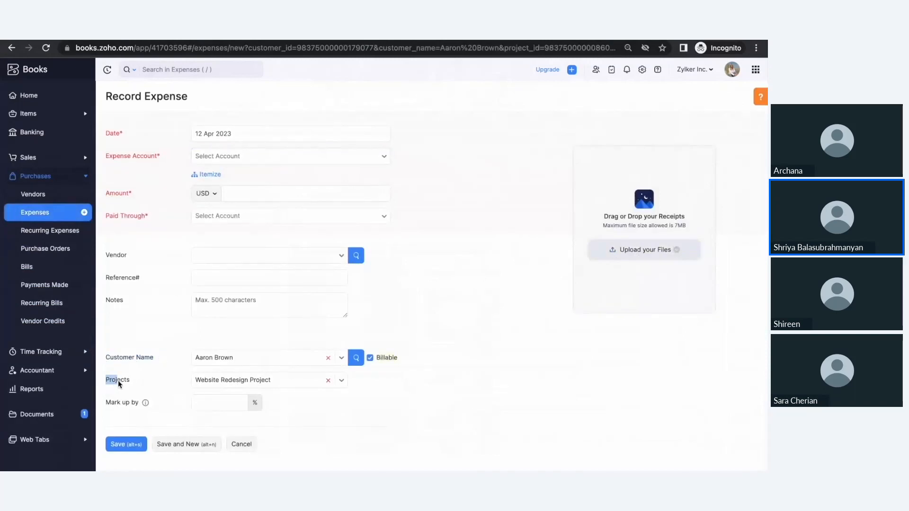
# Step: Record a 30 USD expense under Other Expenses, paid through Bank of America, and save it
pyautogui.click(264, 158)
pyautogui.write('other')
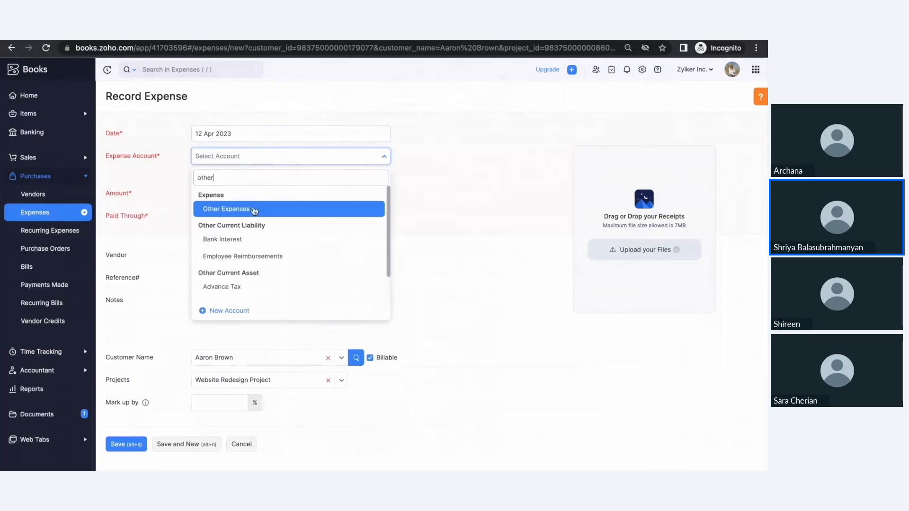
pyautogui.click(252, 209)
pyautogui.click(250, 192)
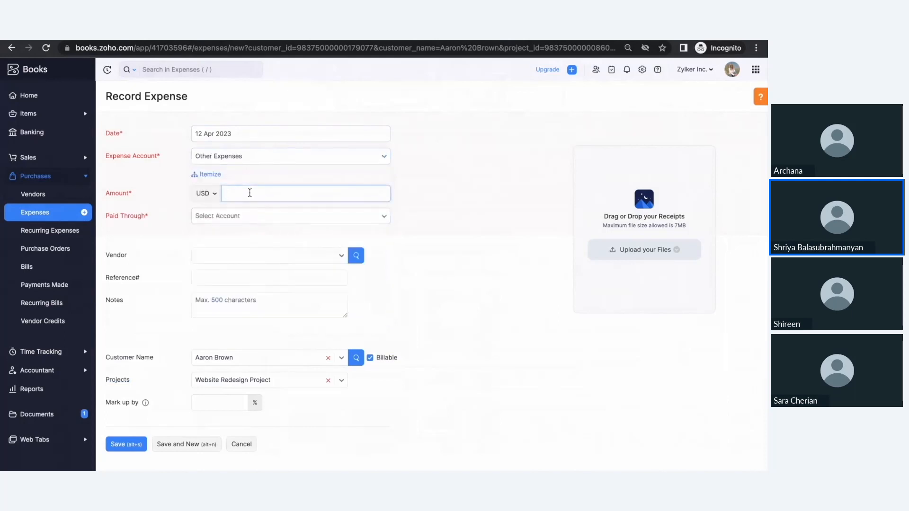
pyautogui.write('30')
pyautogui.click(256, 217)
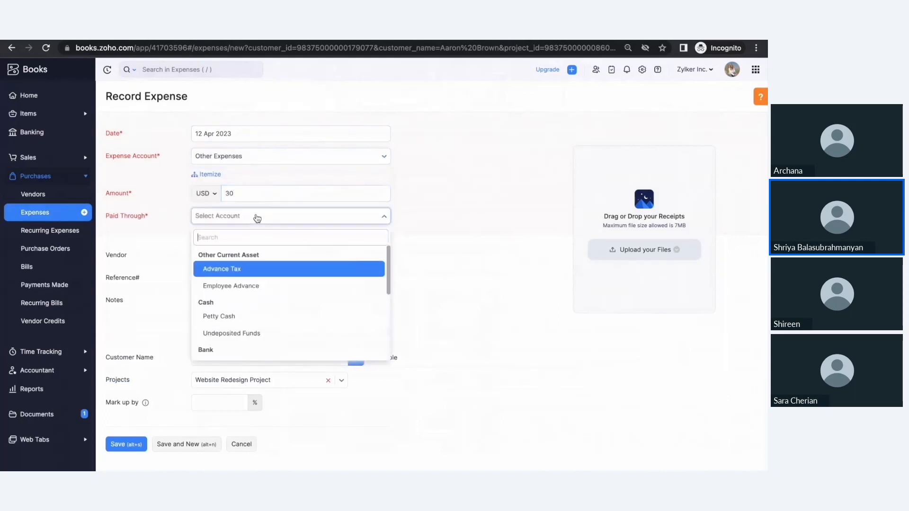
pyautogui.write('bank')
pyautogui.press('Return')
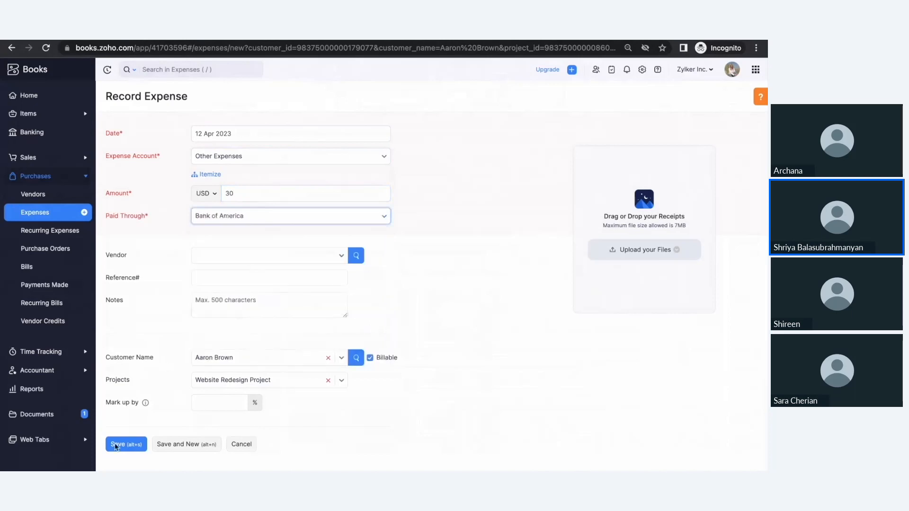
pyautogui.click(131, 447)
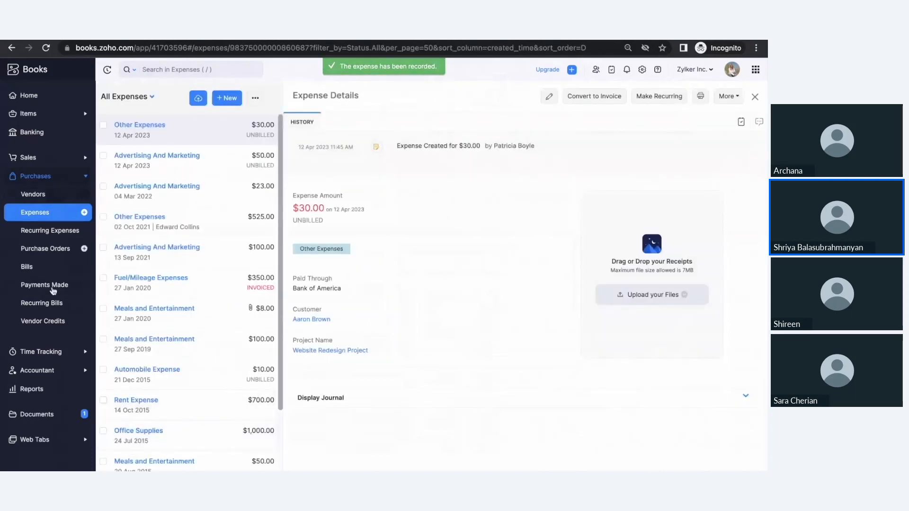
# Step: Return to the projects list and reopen Website Redesign Project to compare its budgeted and actual costs
pyautogui.click(53, 352)
pyautogui.click(49, 221)
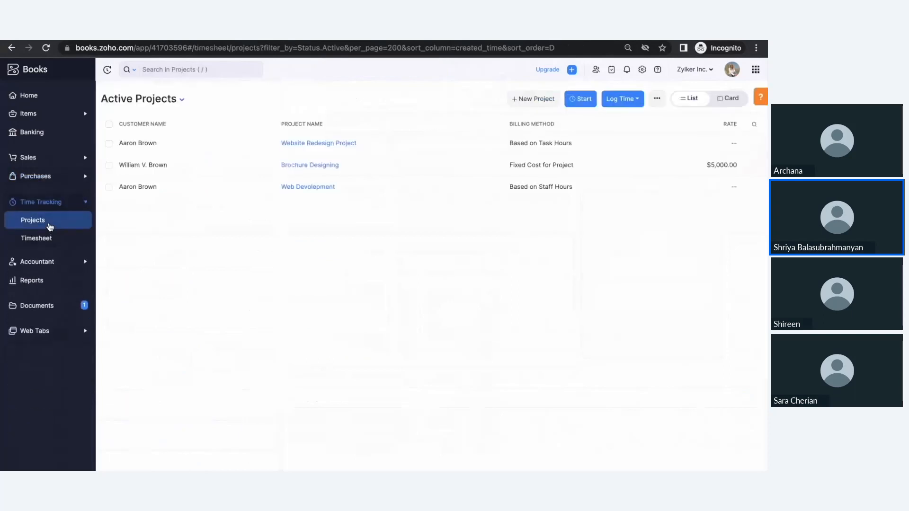
pyautogui.click(196, 148)
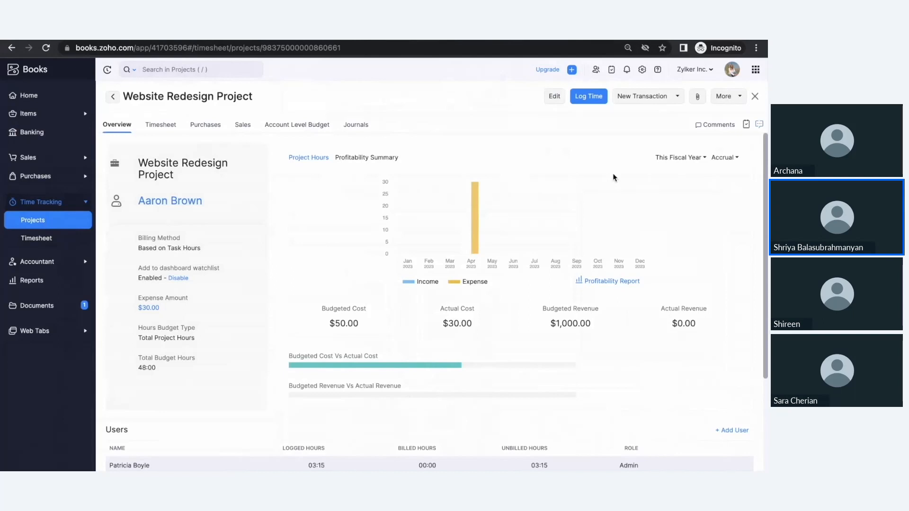
# Step: Create an invoice from the project with its time entries as a single line, adding Project Code to the item name
pyautogui.click(644, 100)
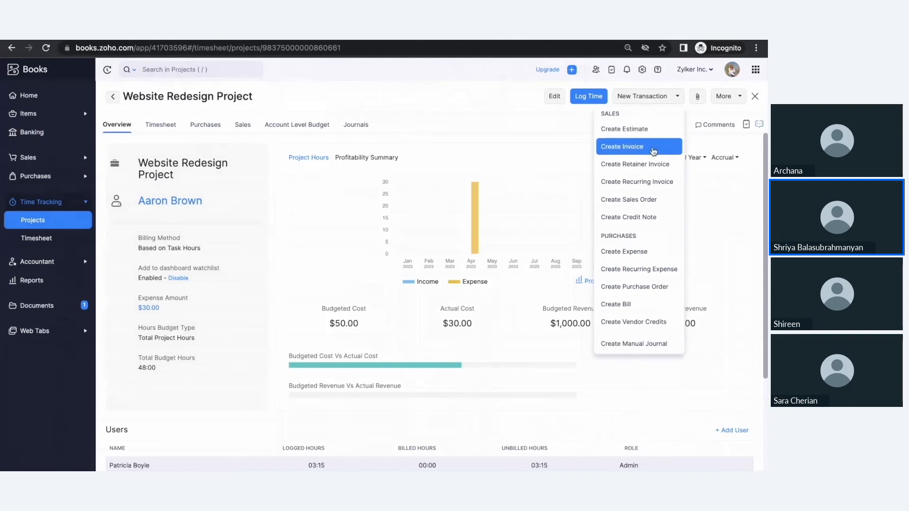
pyautogui.click(653, 151)
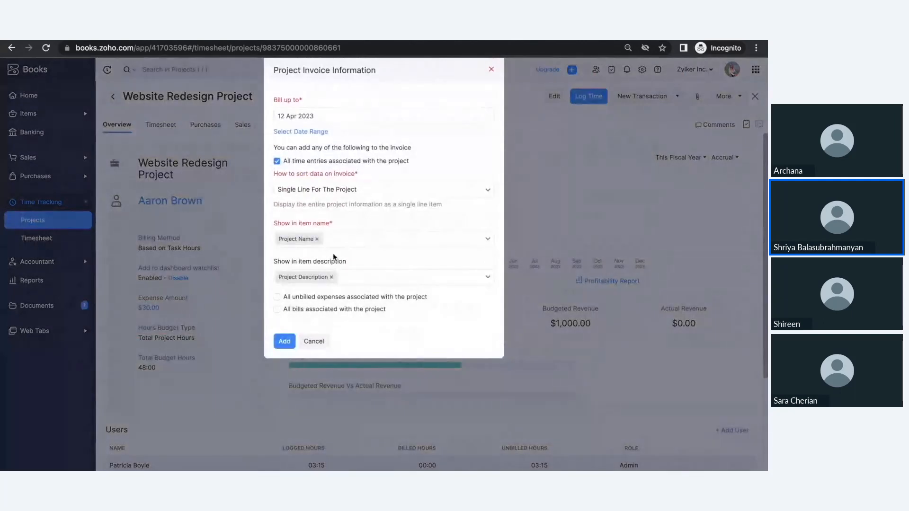
pyautogui.click(401, 195)
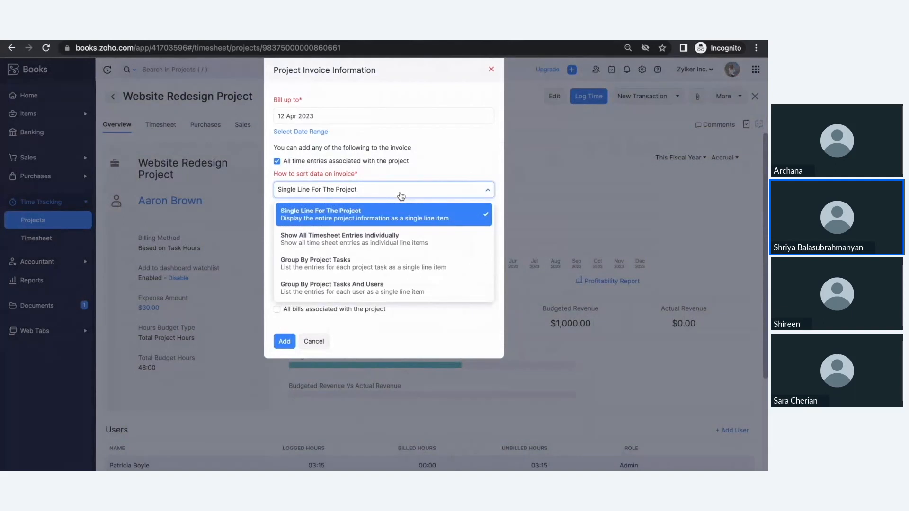
pyautogui.click(401, 195)
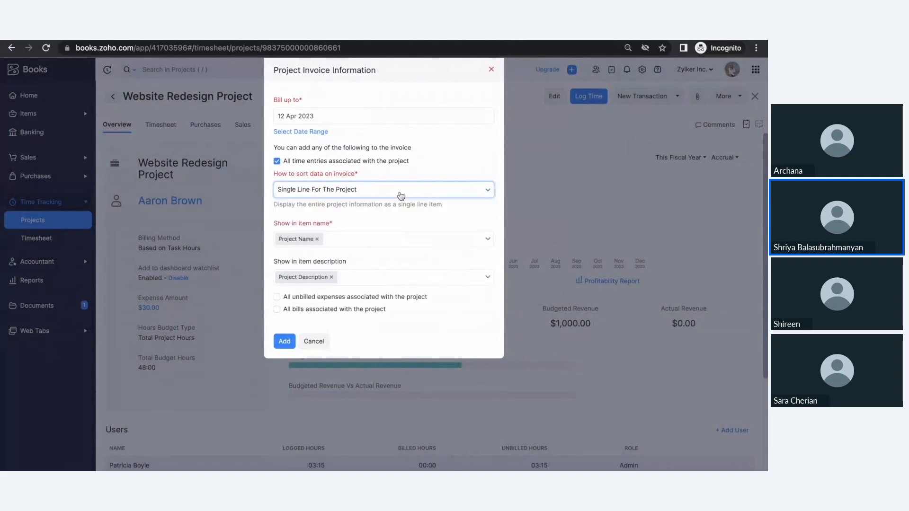
pyautogui.click(382, 241)
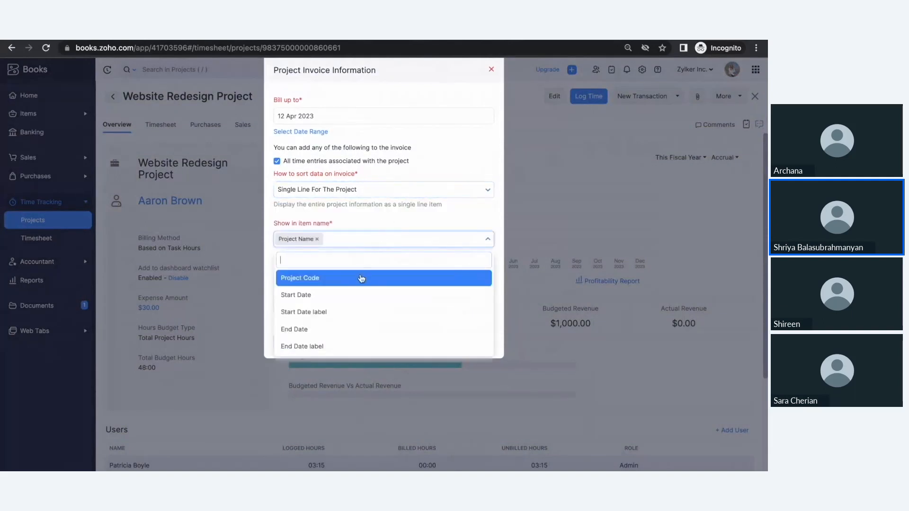
pyautogui.click(361, 280)
pyautogui.click(286, 340)
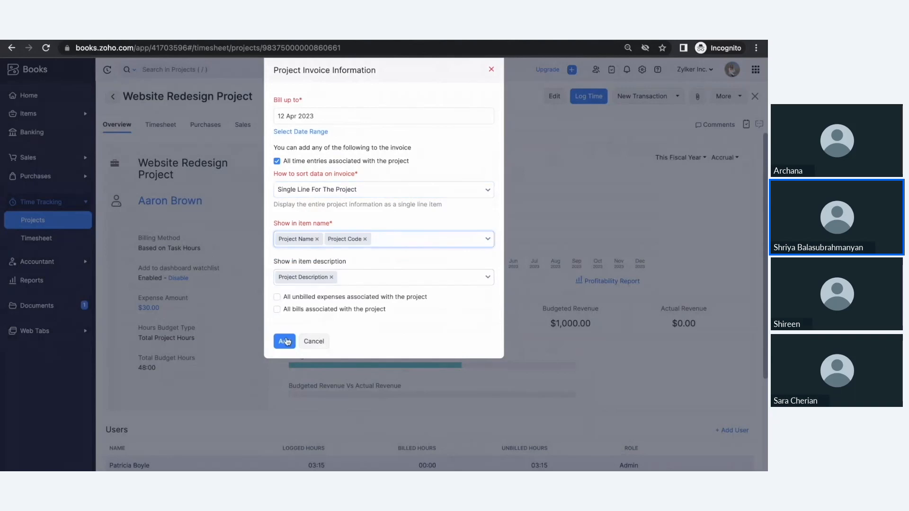
pyautogui.scroll(-5, 287, 341)
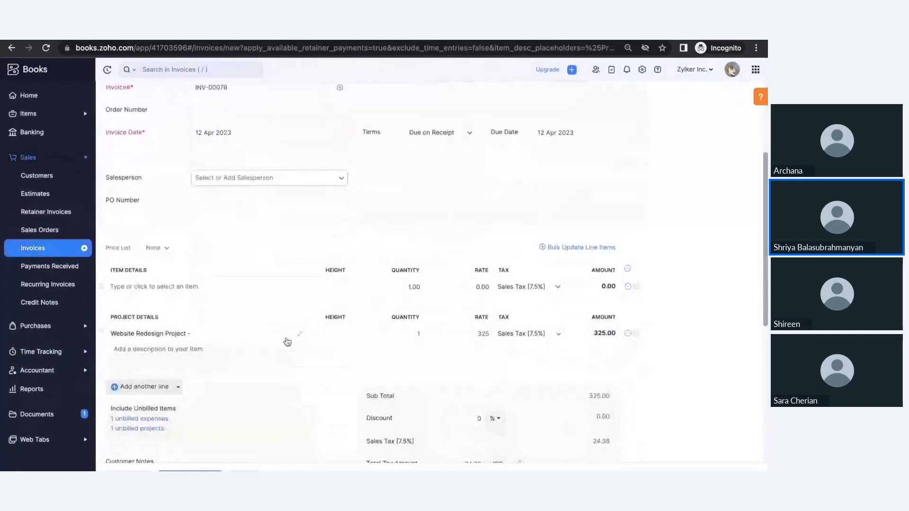
# Step: Save the Website Redesign Project invoice as a draft with its 325 rate, and mark it as sent
pyautogui.moveTo(474, 288); pyautogui.dragTo(495, 290)
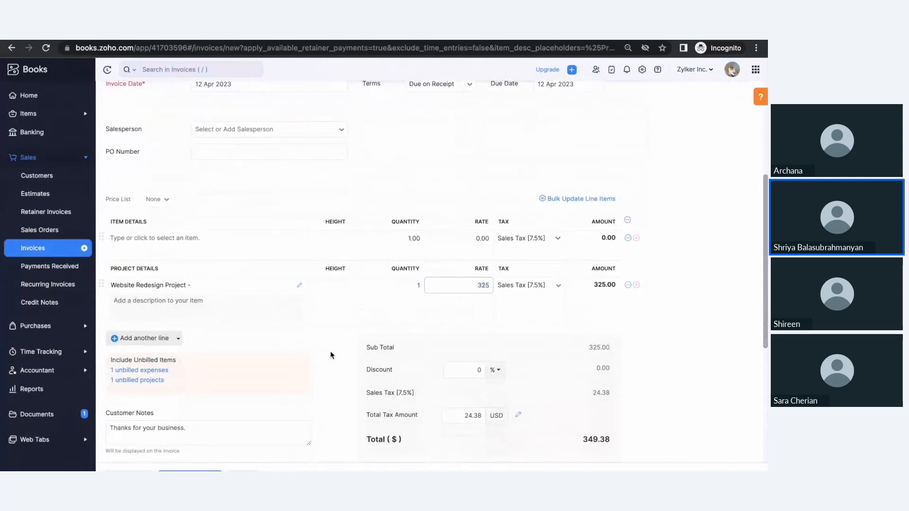
pyautogui.scroll(-2, 331, 351)
pyautogui.scroll(-1, 331, 355)
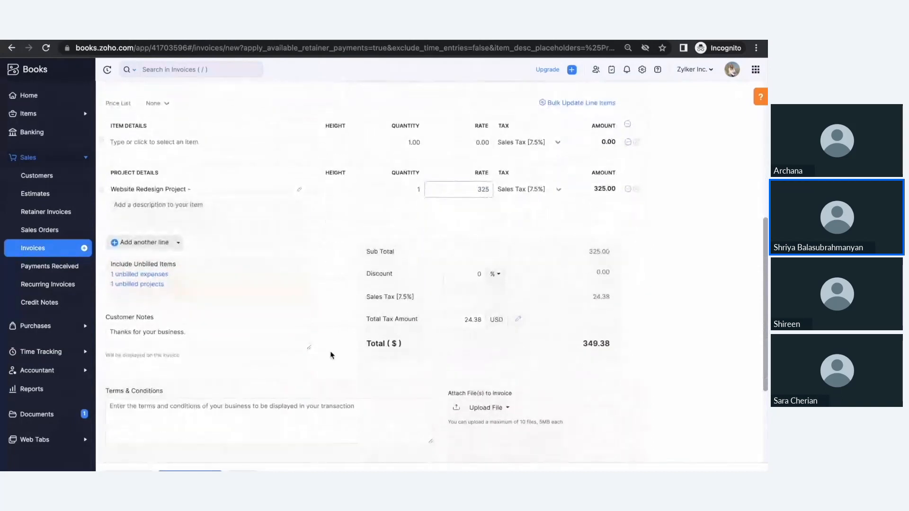
pyautogui.scroll(-2, 331, 355)
pyautogui.scroll(-3, 331, 355)
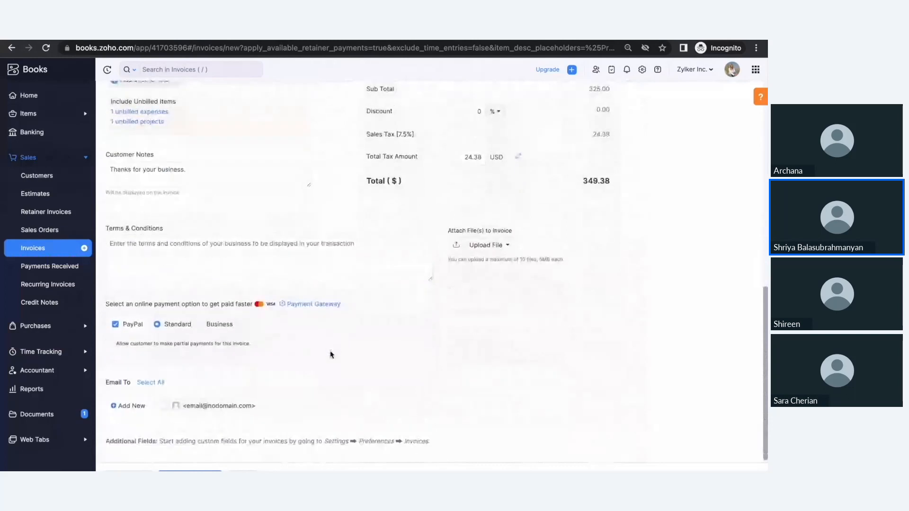
pyautogui.click(129, 471)
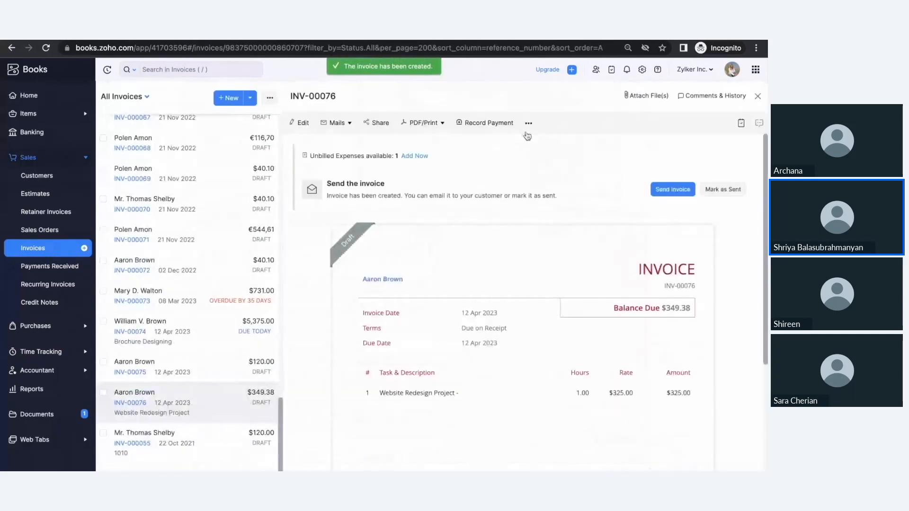
pyautogui.click(529, 124)
pyautogui.click(522, 146)
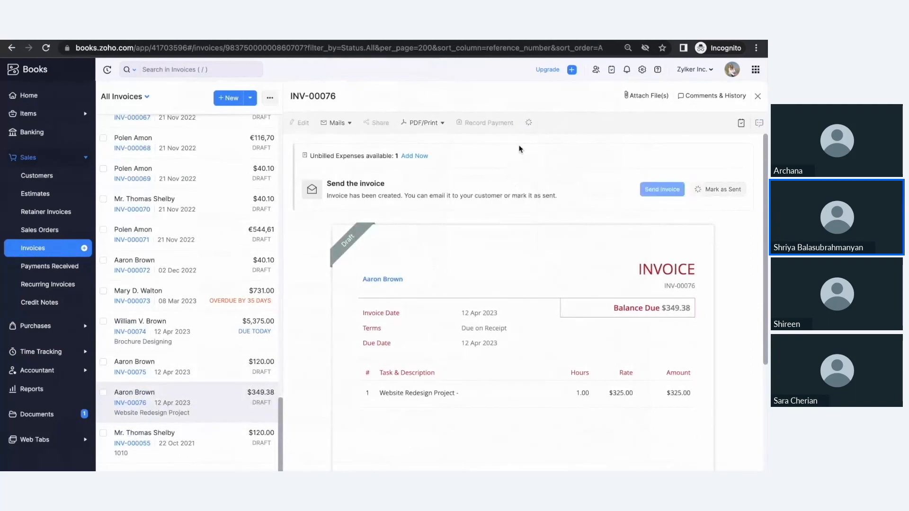
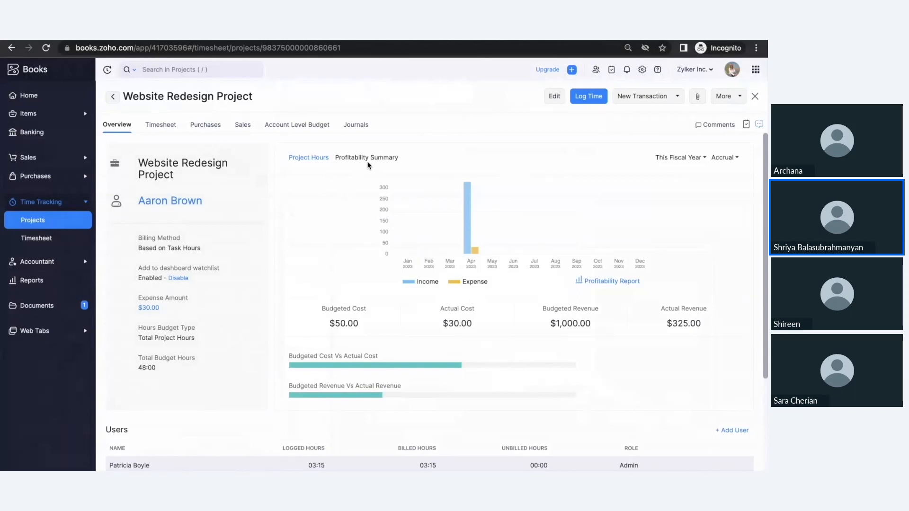
# Step: Switch to the other Zoho Books window, show Website Redesign Project's profitability summary and review its Profit and Loss report for this year
pyautogui.press('super+Tab')
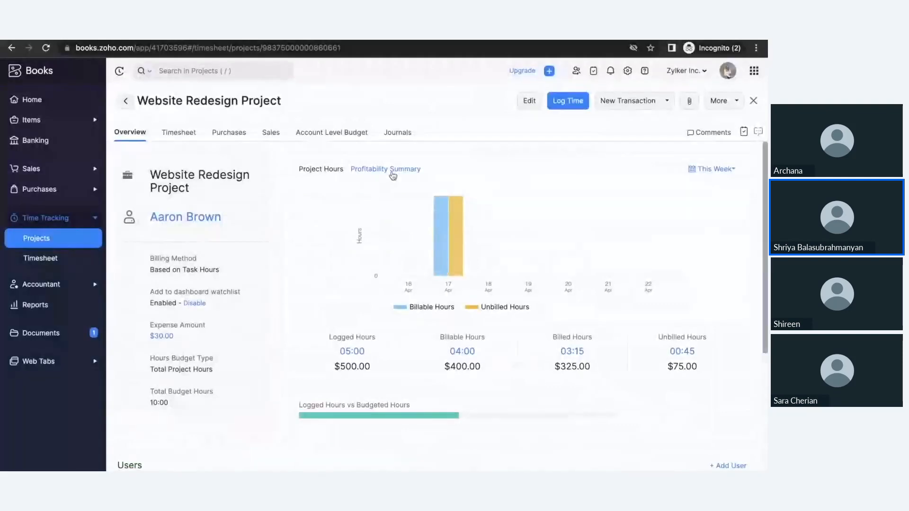
pyautogui.click(393, 171)
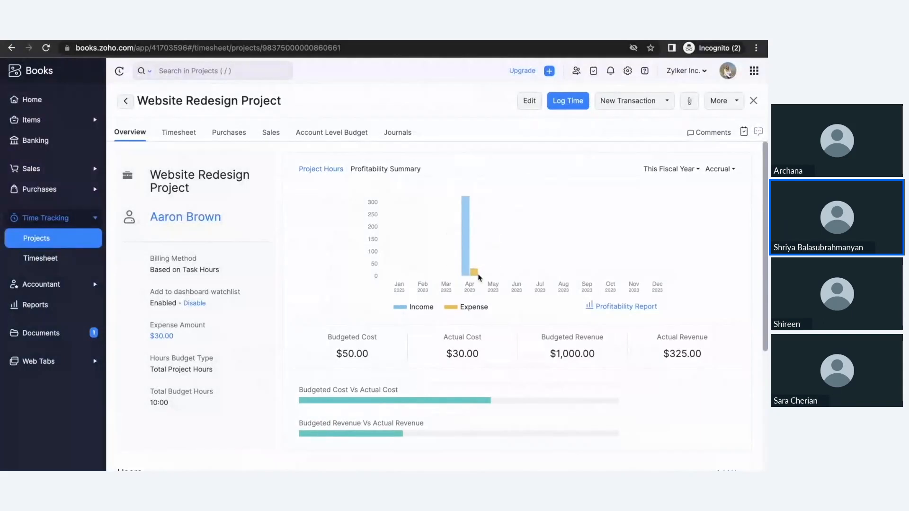
pyautogui.click(621, 308)
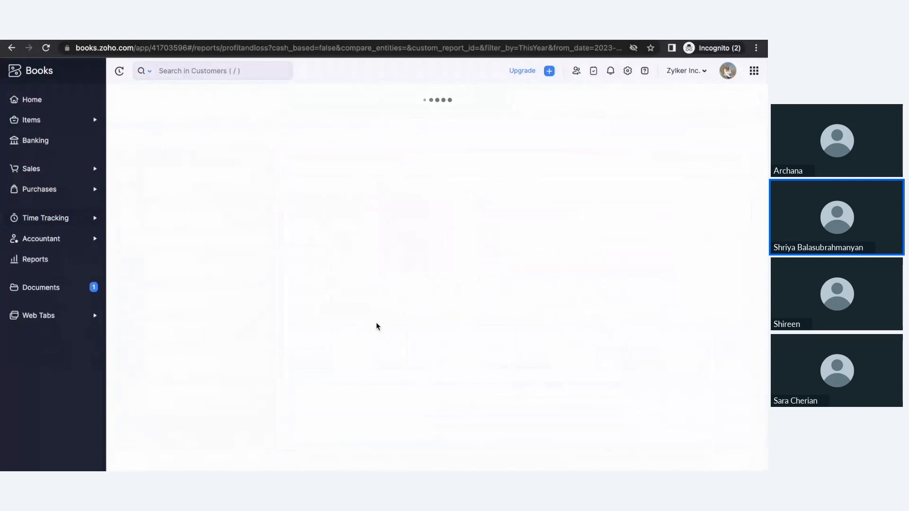
pyautogui.scroll(-1, 376, 322)
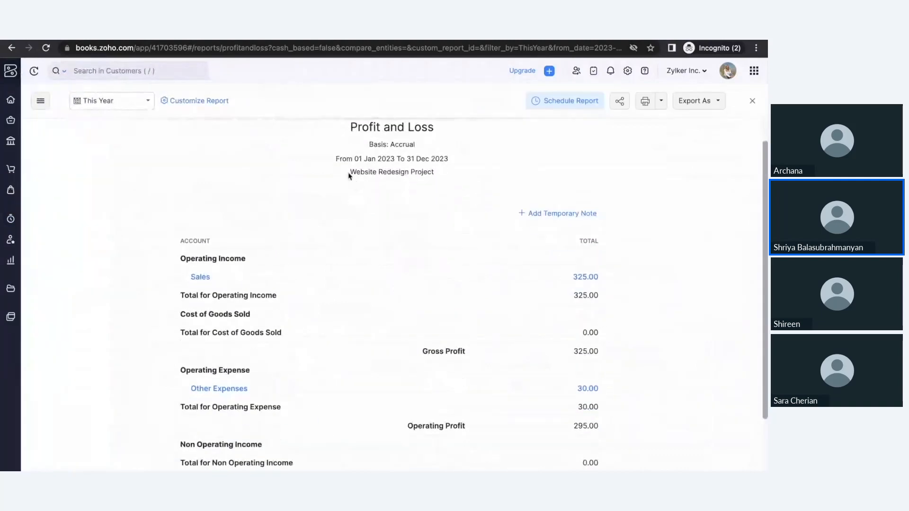
pyautogui.moveTo(349, 172); pyautogui.dragTo(445, 176)
pyautogui.scroll(-3, 446, 176)
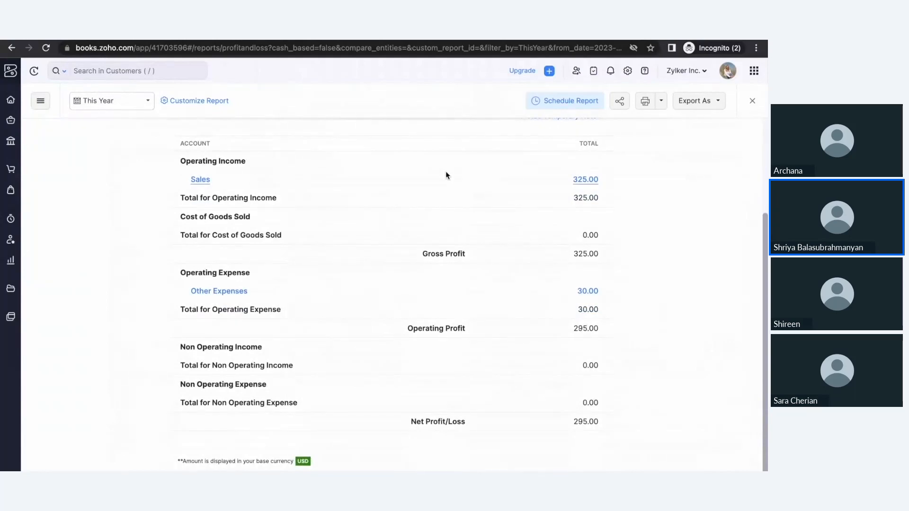
pyautogui.scroll(-1, 445, 172)
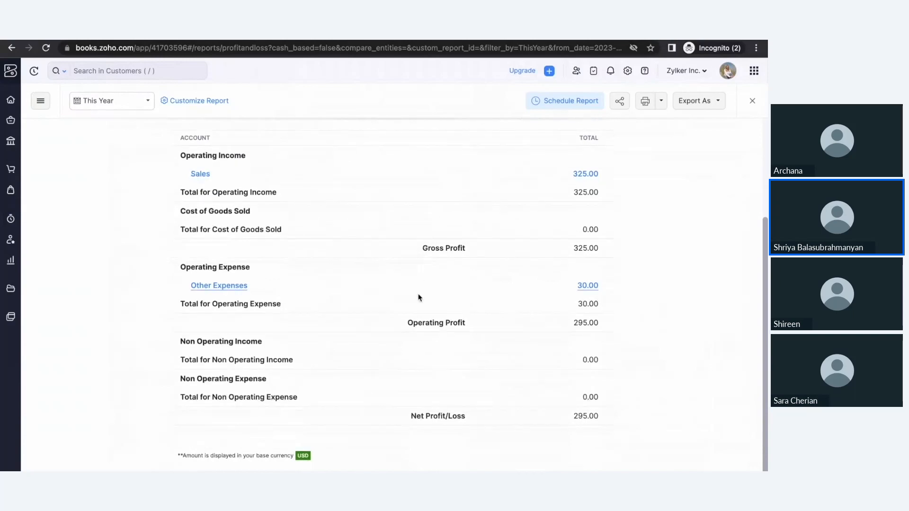
pyautogui.scroll(3, 419, 297)
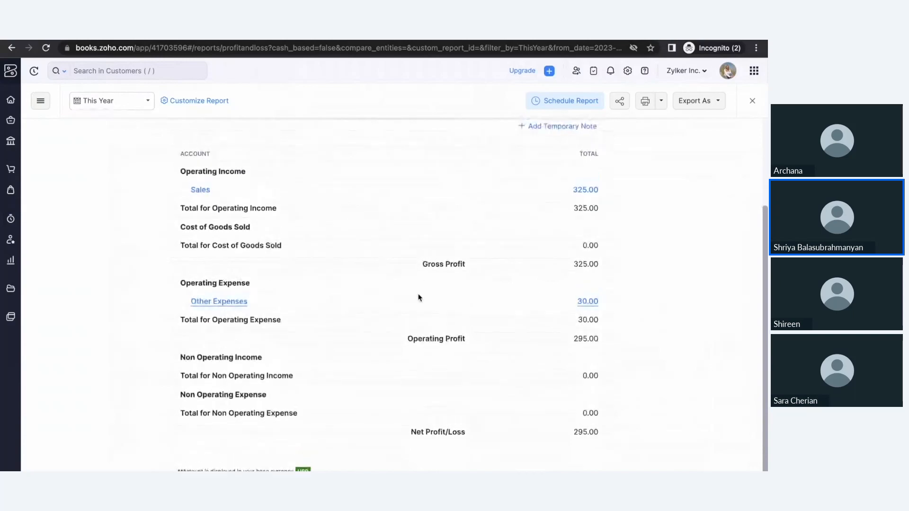
pyautogui.scroll(-3, 419, 297)
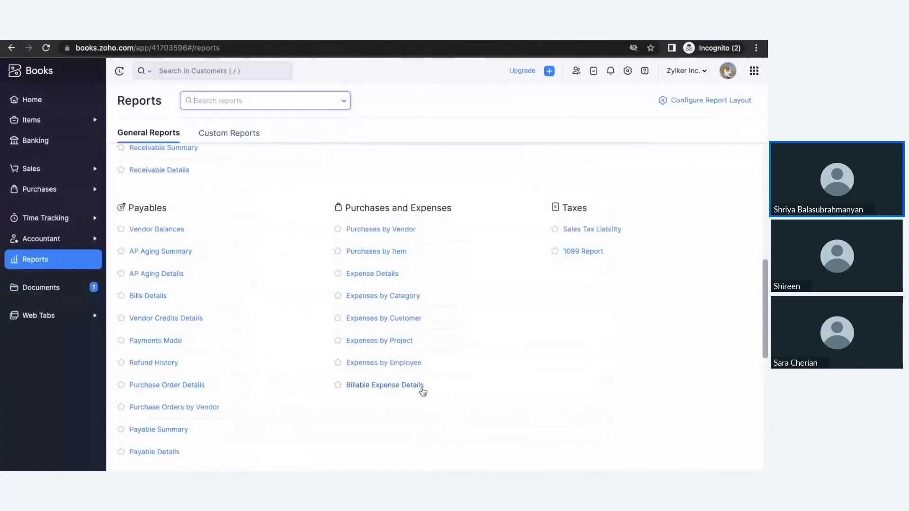
# Step: View Website Redesign Project's expense details from the Expenses by Project report, and open the Timesheet Profitability Summary report
pyautogui.click(412, 342)
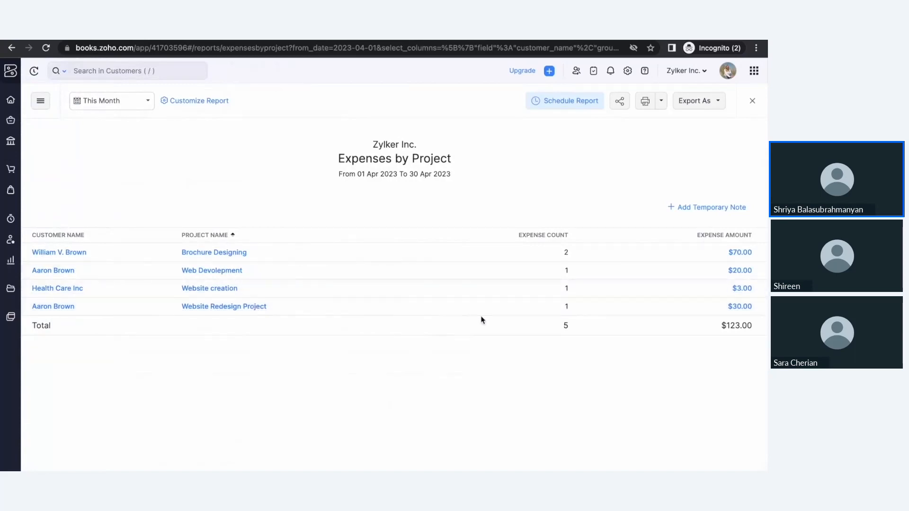
pyautogui.click(738, 306)
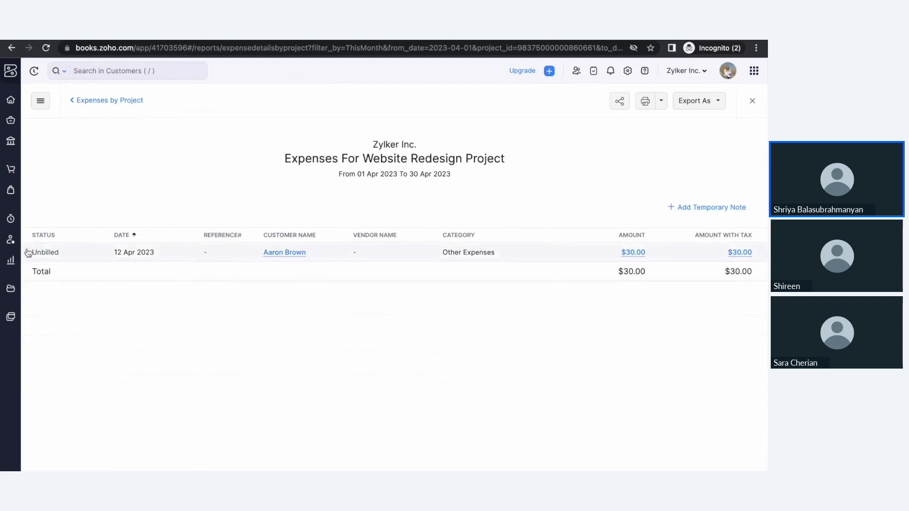
pyautogui.click(10, 260)
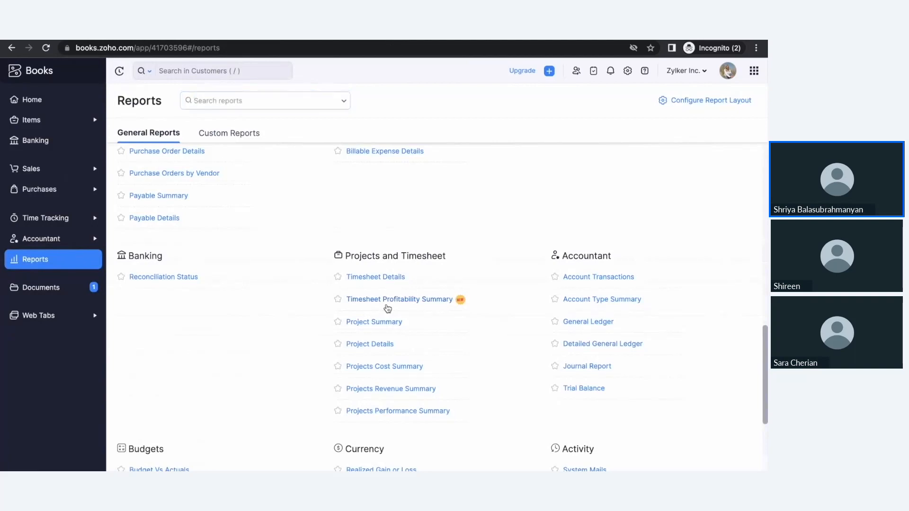
pyautogui.click(386, 306)
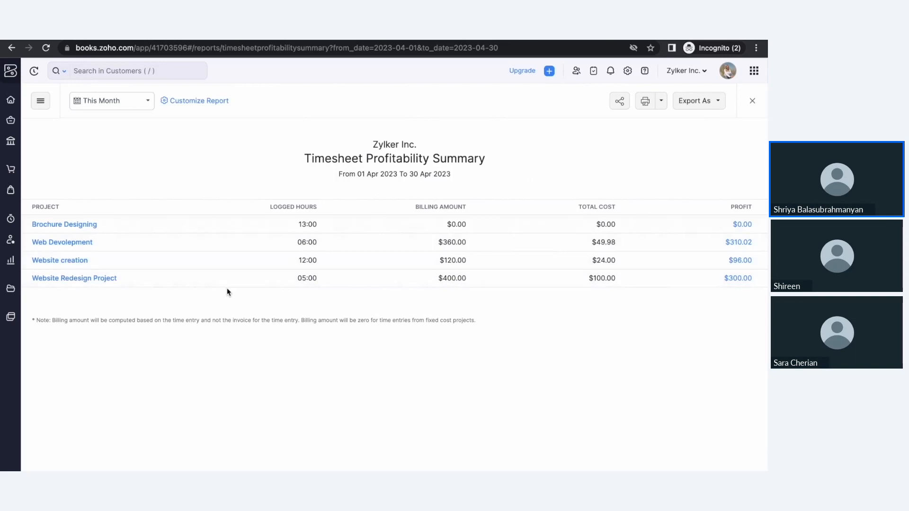
# Step: Return to the reports list and open the Projects Cost Summary report for this month
pyautogui.click(10, 260)
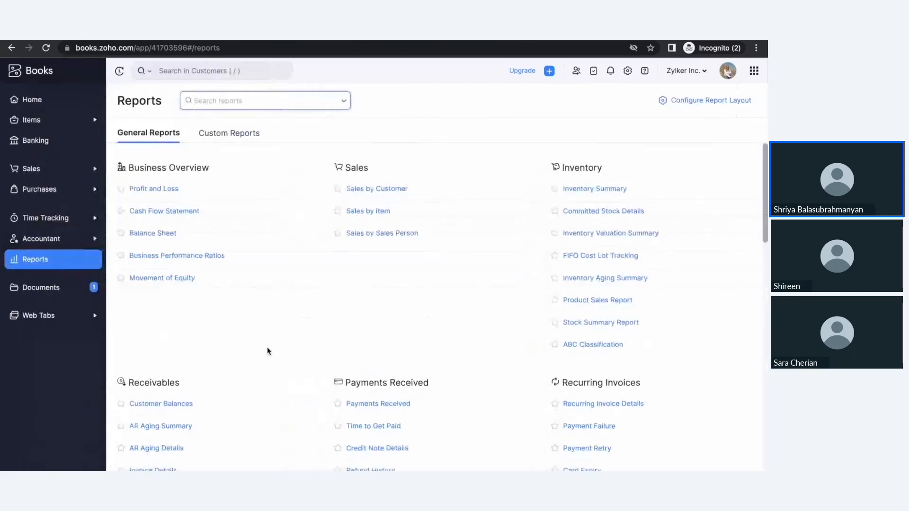
pyautogui.scroll(-12, 267, 348)
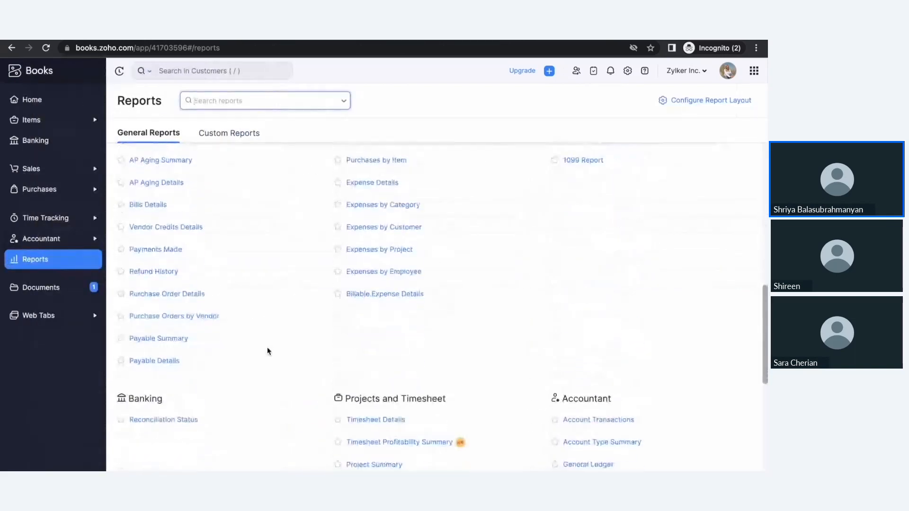
pyautogui.scroll(-4, 267, 351)
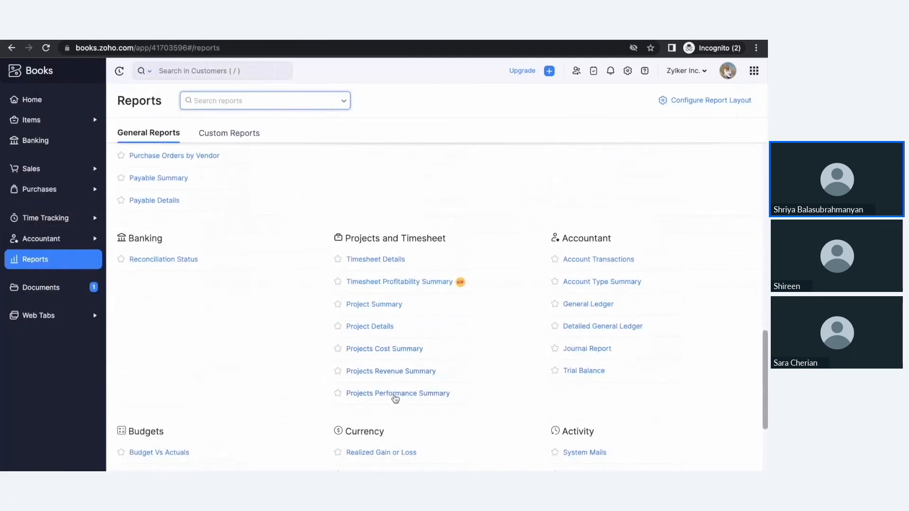
pyautogui.click(416, 350)
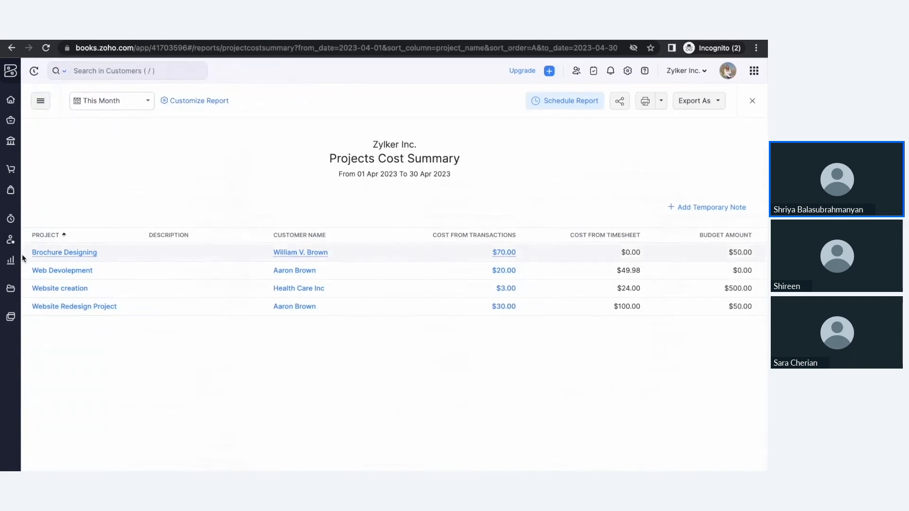
# Step: Go back to the reports list and view this month's Projects Revenue Summary report
pyautogui.click(10, 264)
pyautogui.scroll(-12, 309, 334)
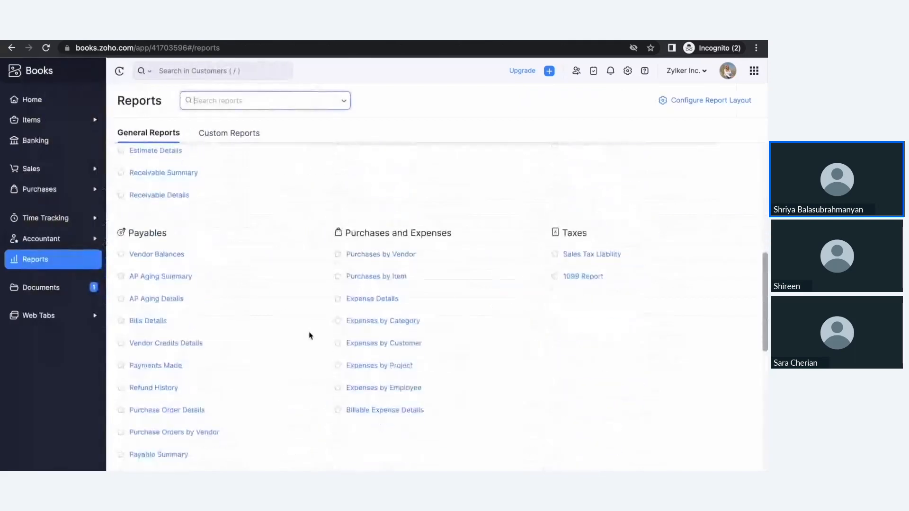
pyautogui.scroll(-2, 309, 332)
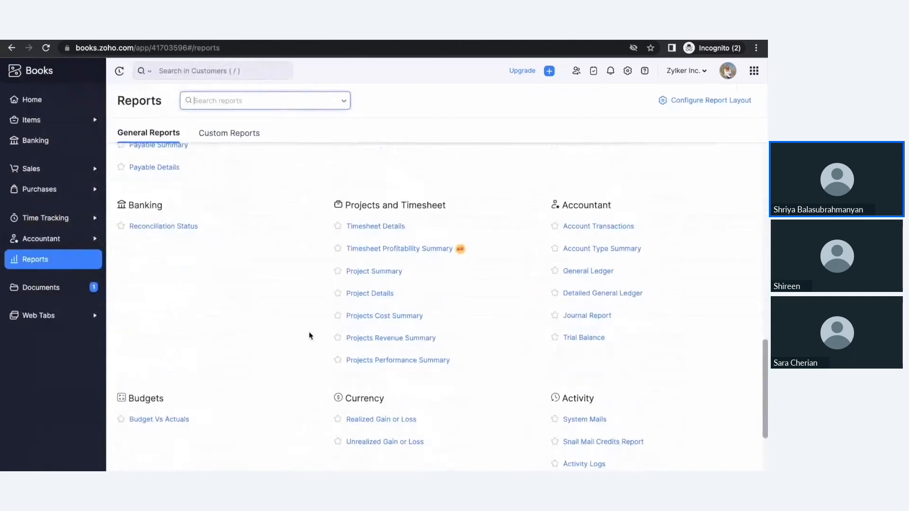
pyautogui.click(408, 344)
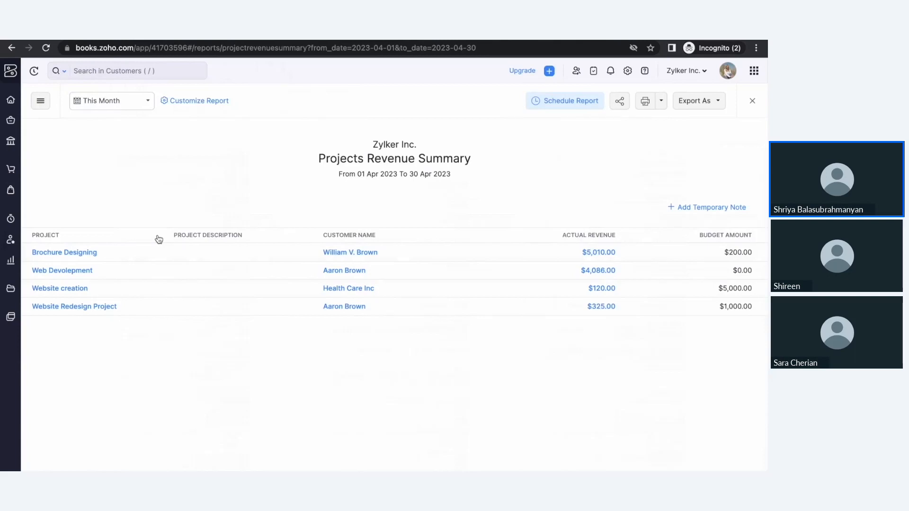
# Step: Open the Projects Performance Summary report from the reports list to compare budgeted and actual cost and revenue
pyautogui.click(11, 260)
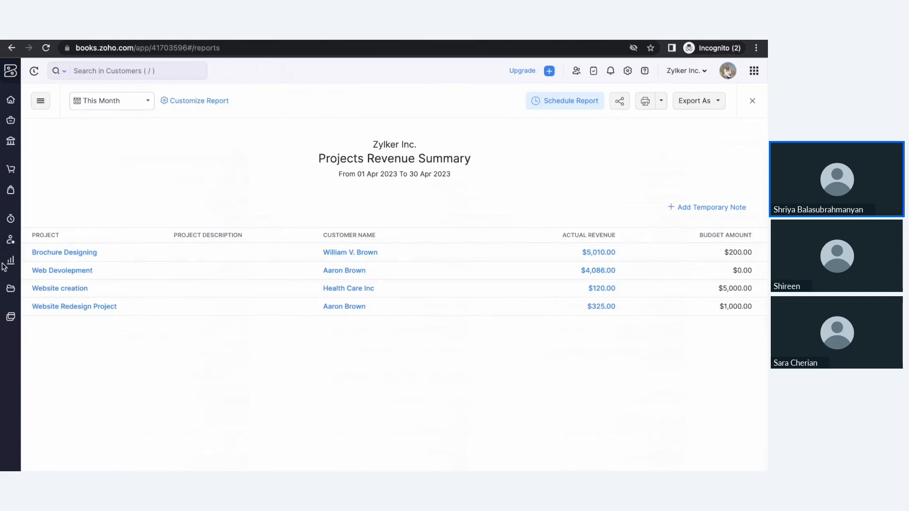
pyautogui.scroll(-15, 339, 373)
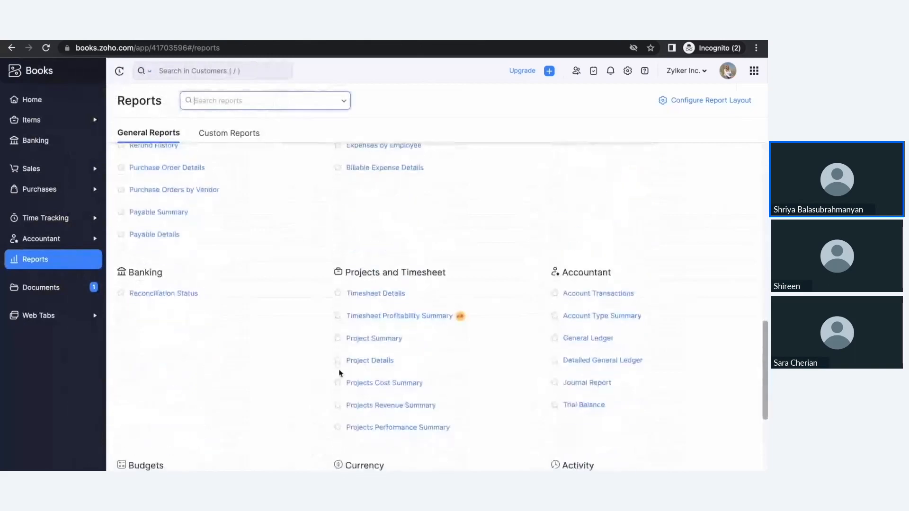
pyautogui.click(389, 286)
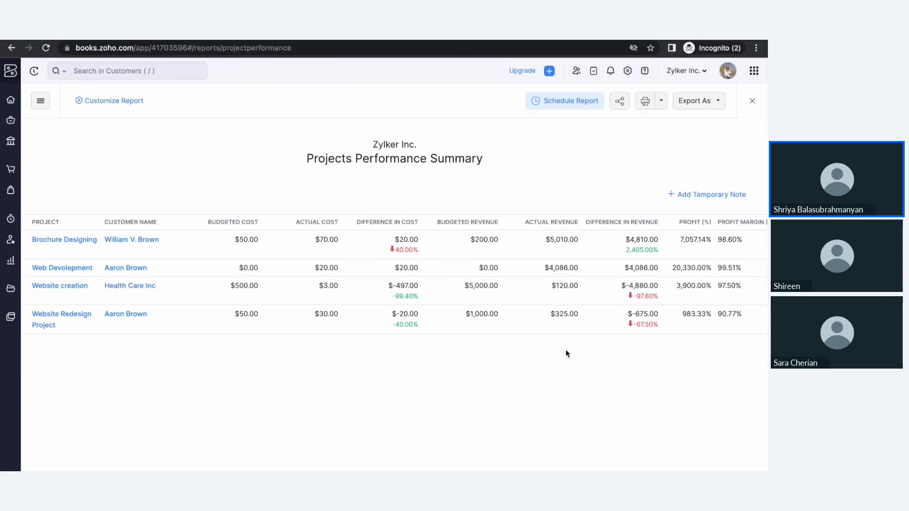
# Step: Open the Project Summary report, review its logged, billable and billed columns, and switch to the presentation's closing slide
pyautogui.click(10, 260)
pyautogui.click(364, 256)
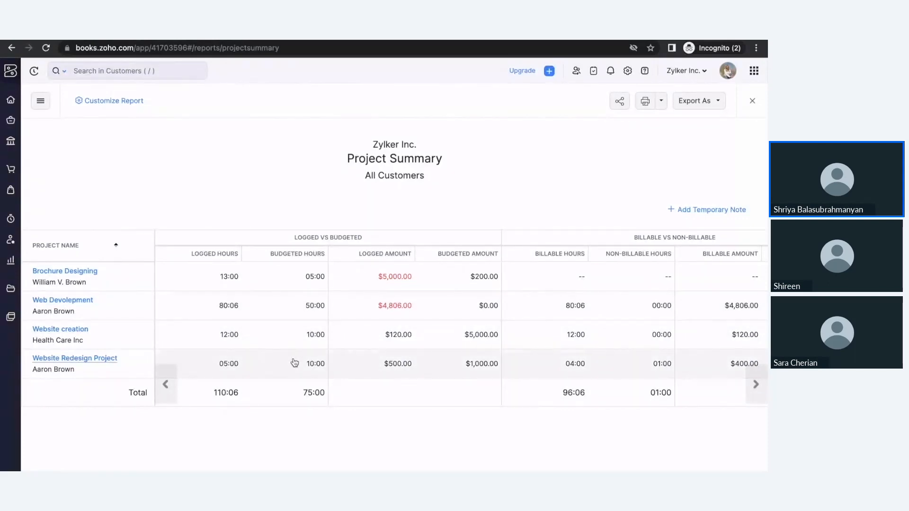
pyautogui.hscroll(5, 487, 386)
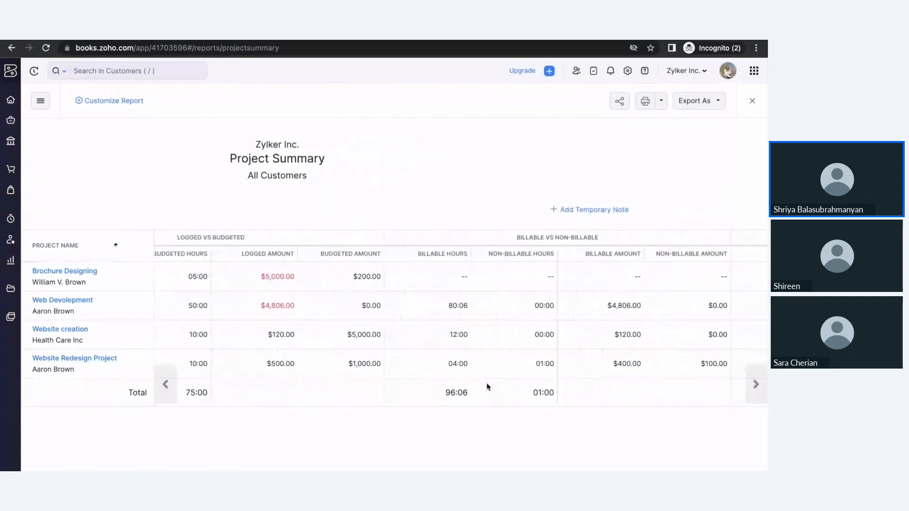
pyautogui.hscroll(5, 488, 387)
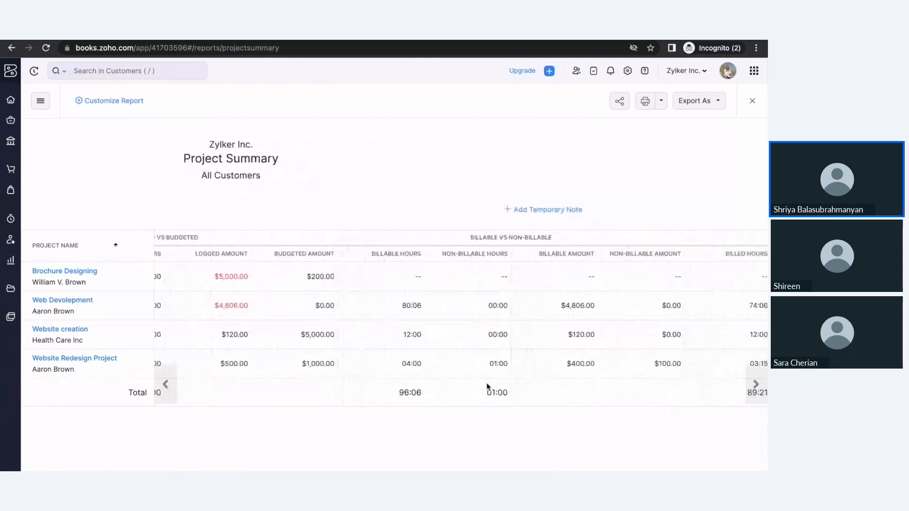
pyautogui.hscroll(5, 488, 387)
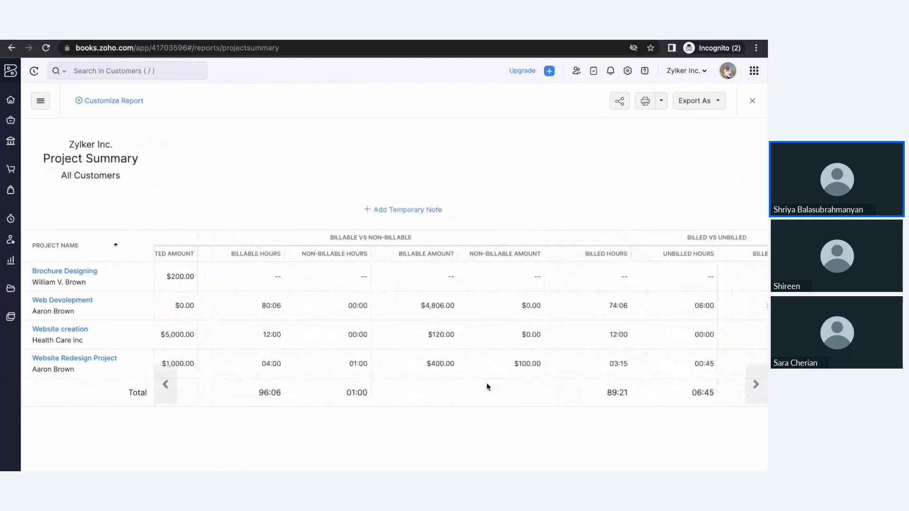
pyautogui.hscroll(1, 488, 387)
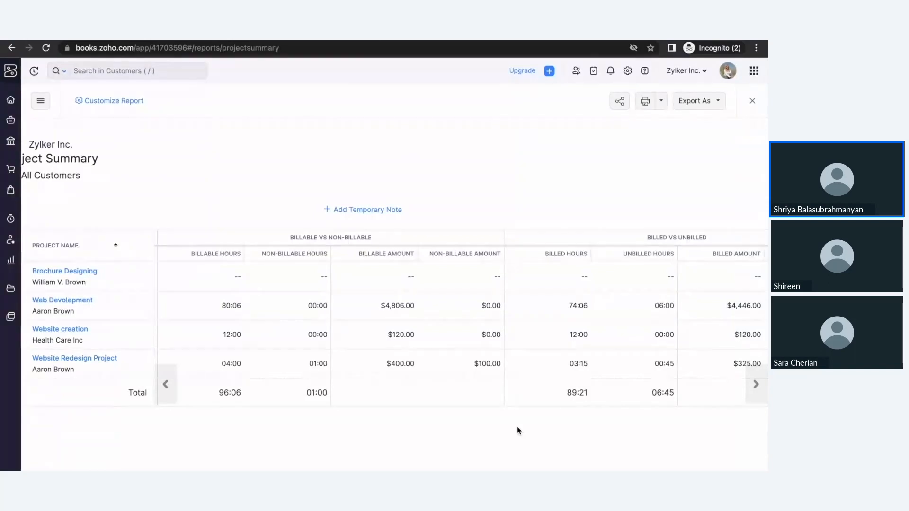
pyautogui.press('super+Tab')
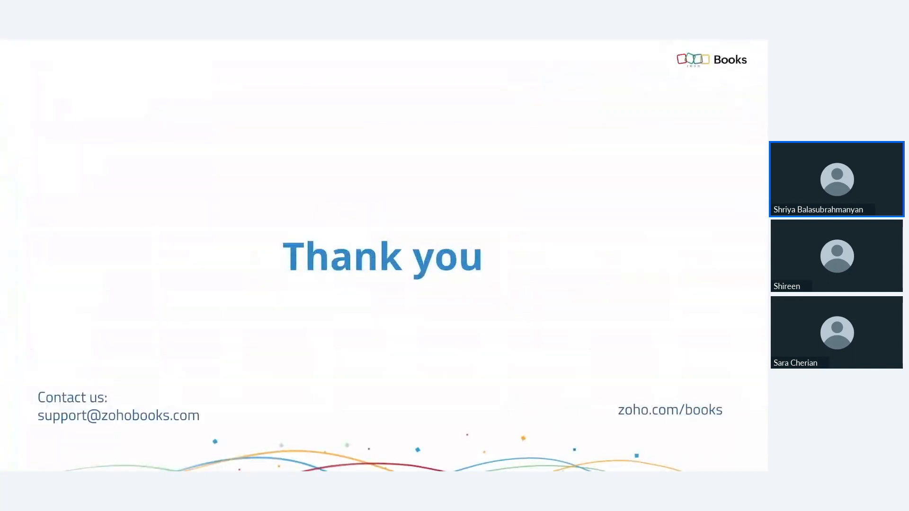